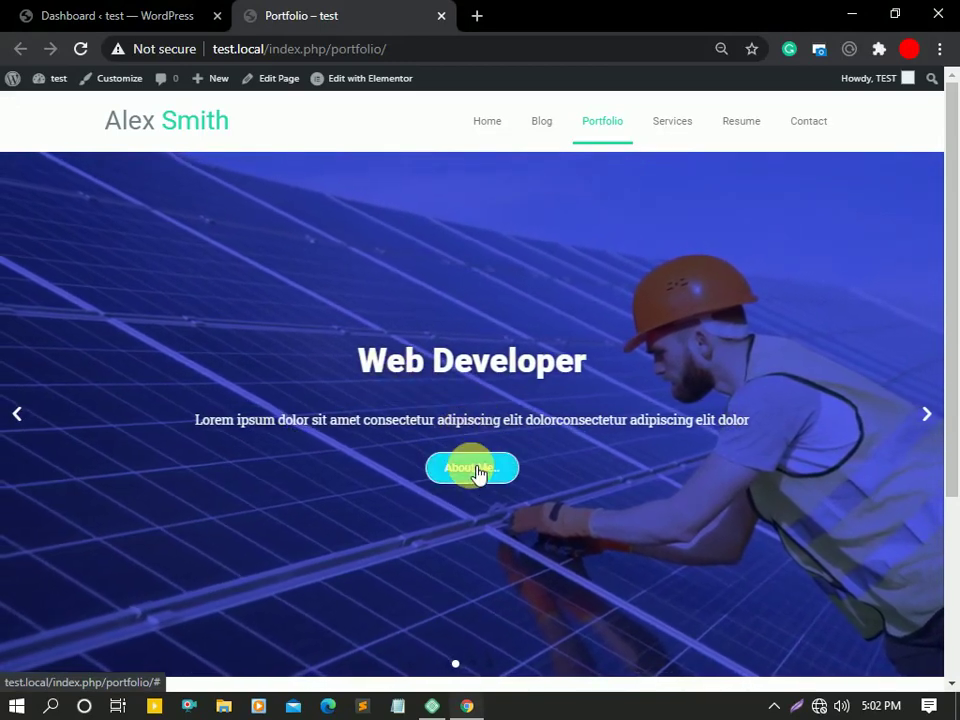
- Cycle through the finished slider on the published Portfolio page
left_click(930, 415)
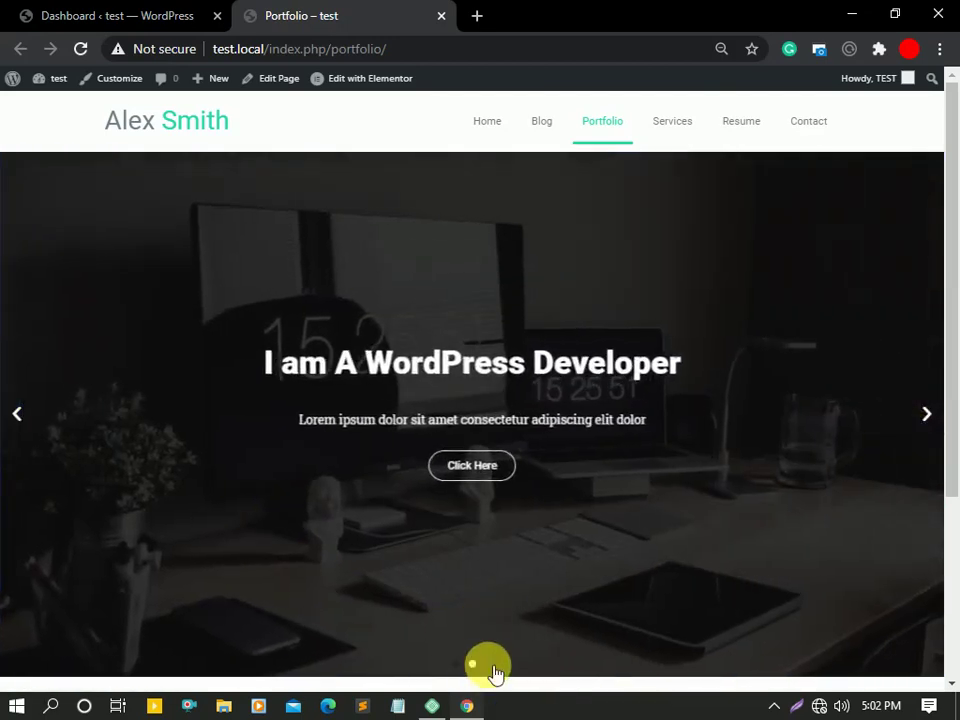
left_click(463, 666)
left_click(458, 665)
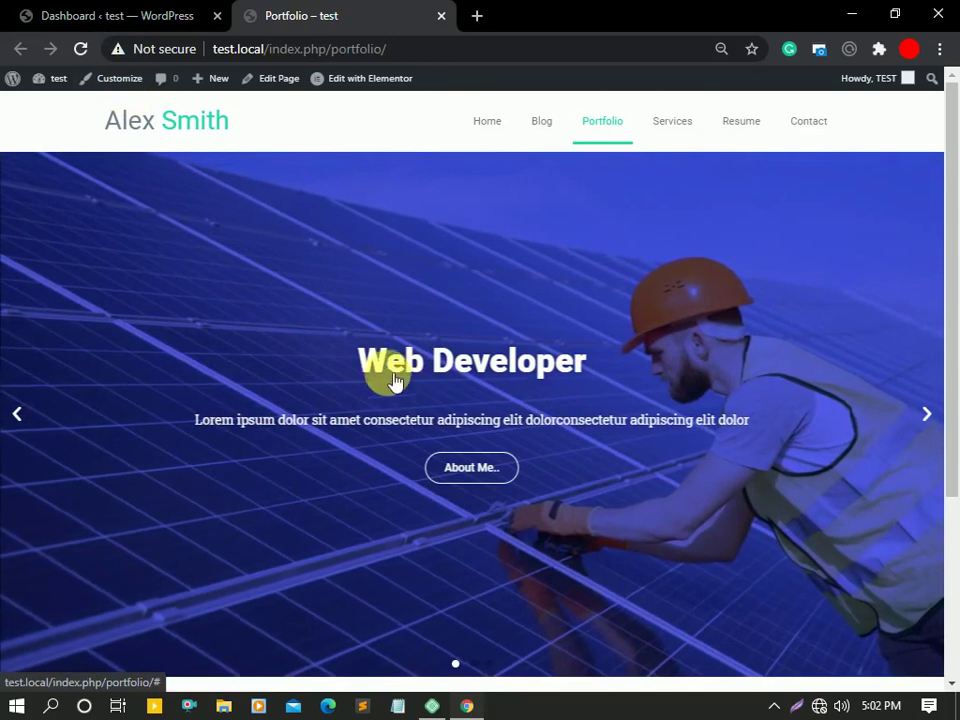
- Review the installed plugins in the WordPress dashboard, checking the Elementor and Elementor Pro entries
left_click(176, 10)
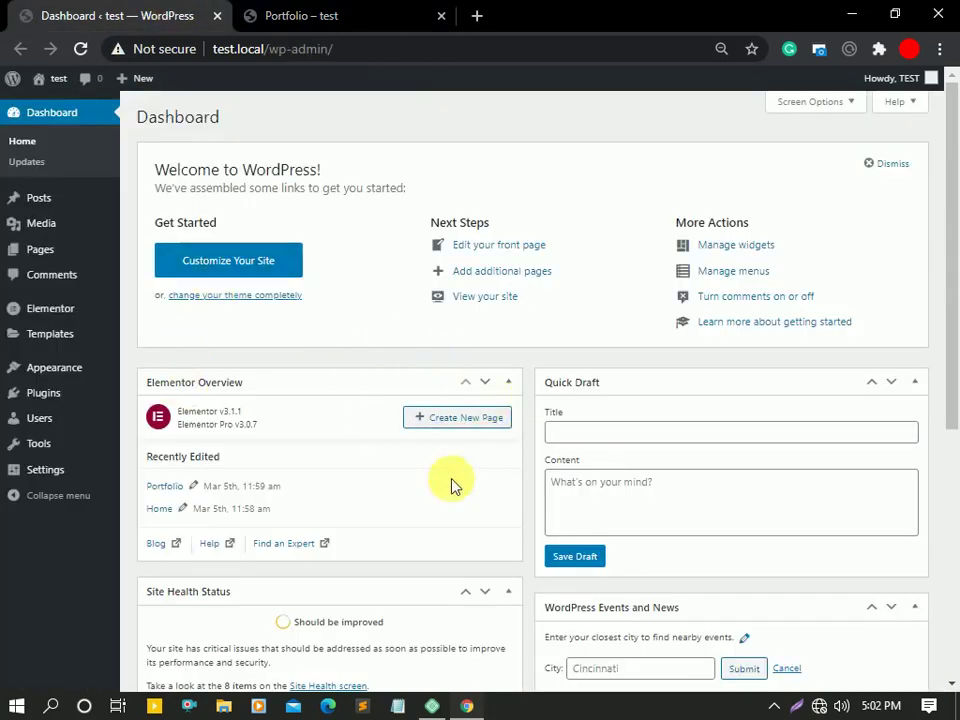
left_click(45, 394)
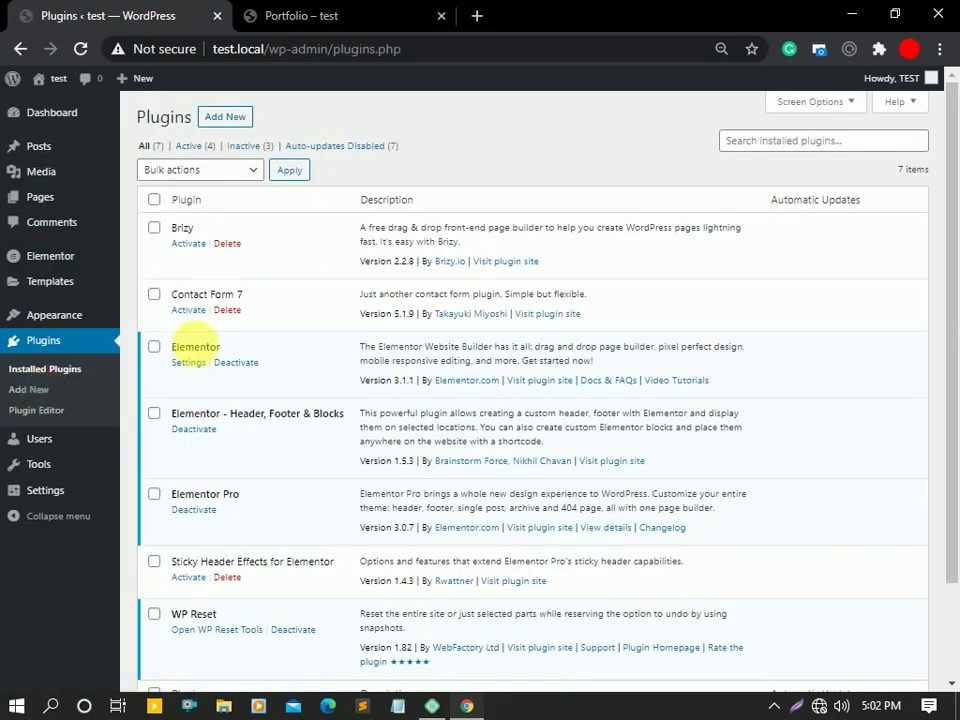
scroll(213, 380, "down", 2)
scroll(223, 358, "up", 2)
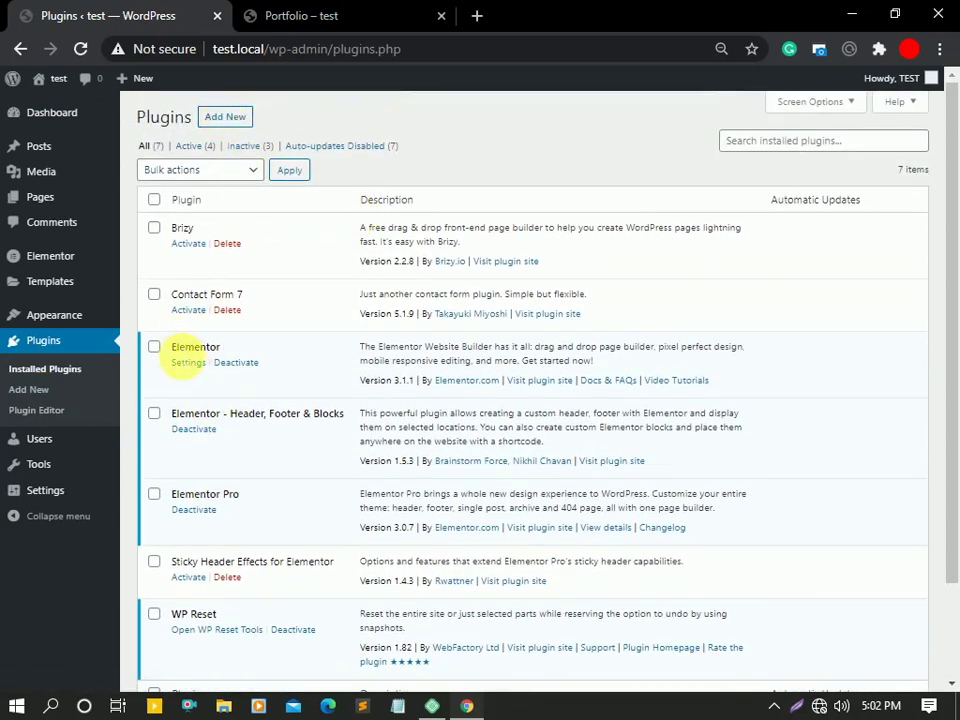
scroll(188, 362, "down", 2)
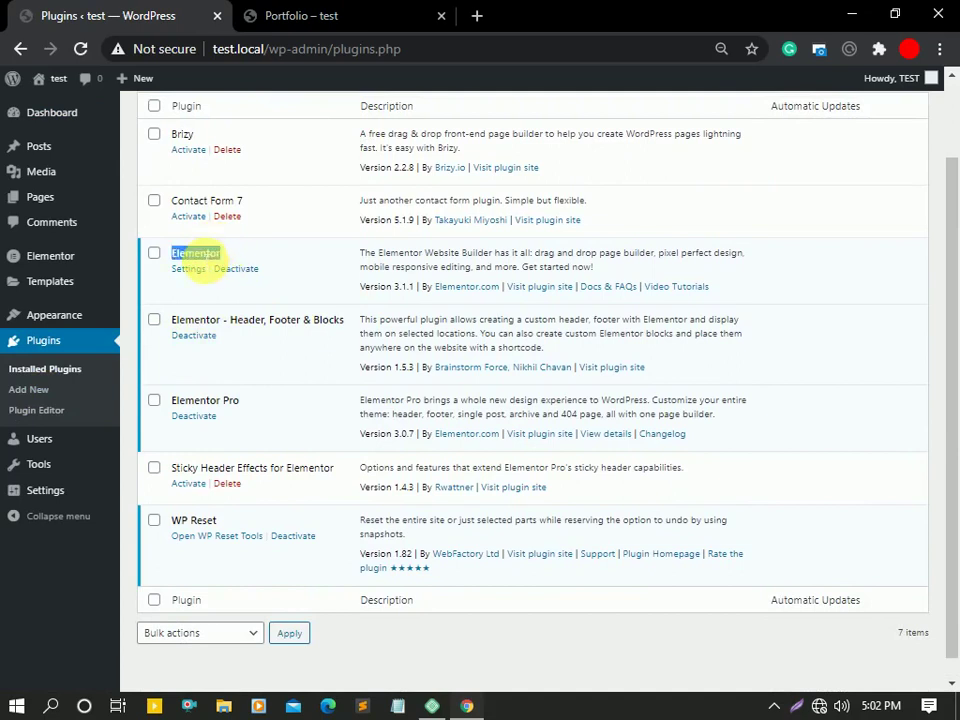
left_click(245, 406)
double_click(195, 253)
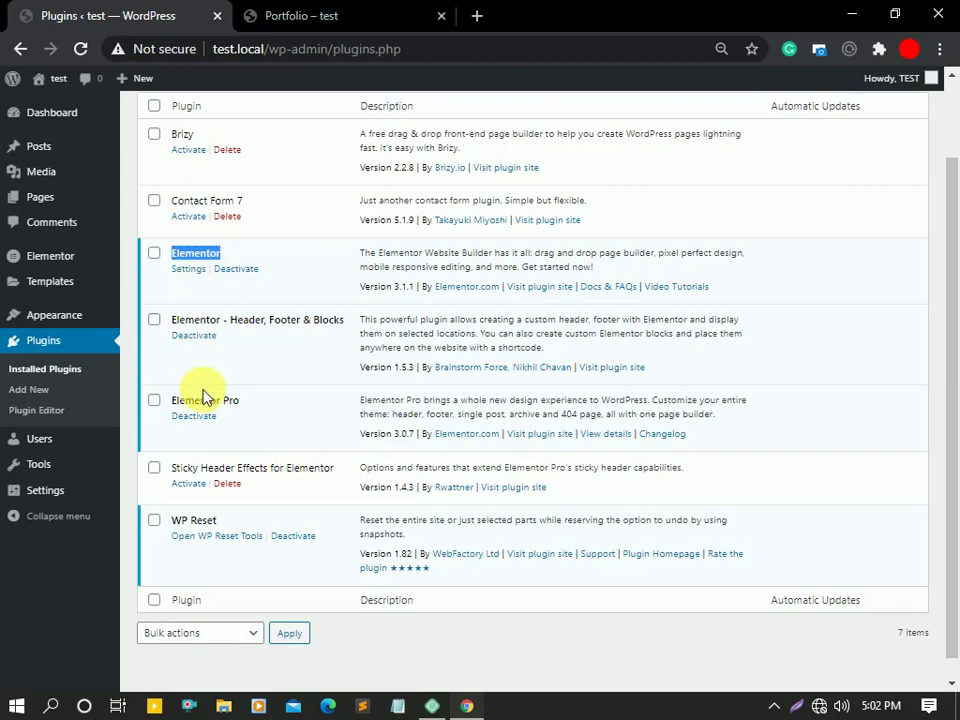
scroll(212, 400, "up", 2)
- Open the existing Resume page from the site's pages and launch it in the Elementor editor
mouse_move(97, 328)
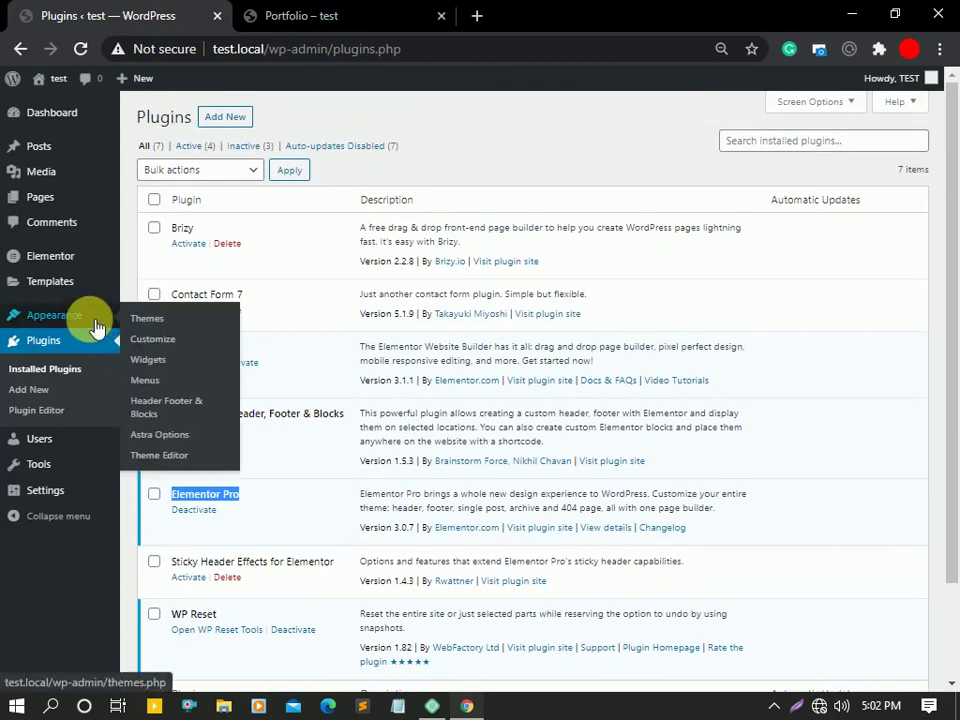
mouse_move(60, 206)
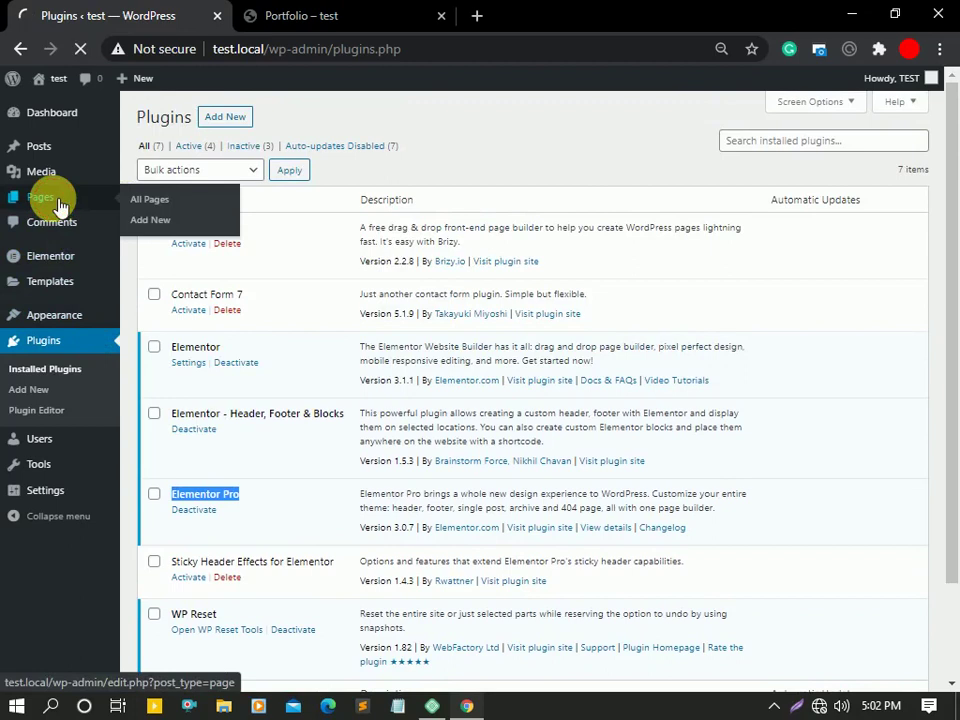
left_click(228, 119)
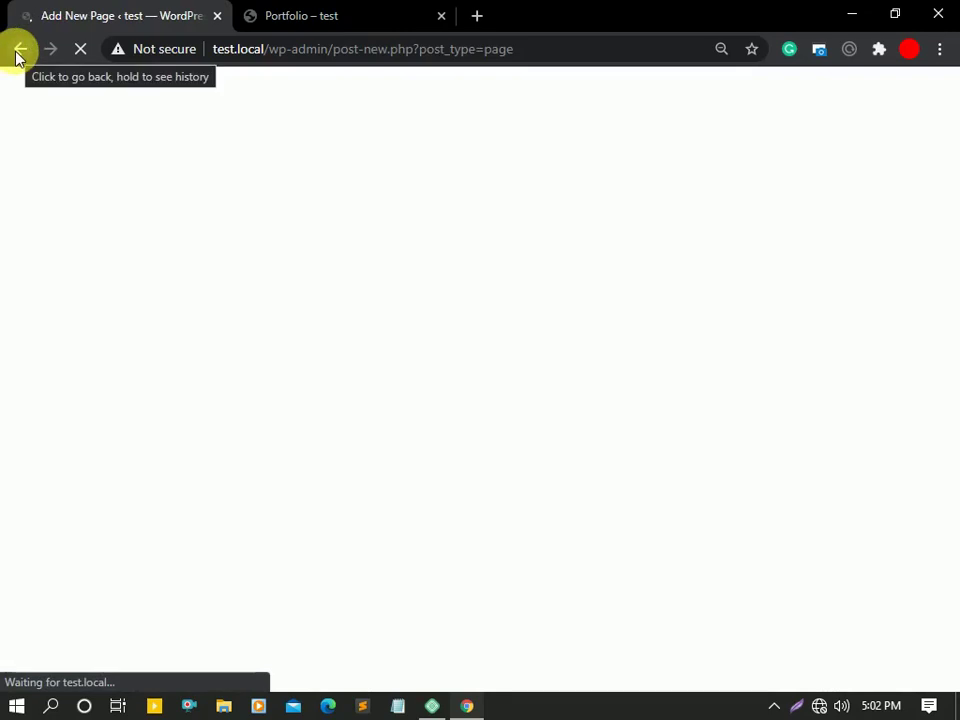
left_click(18, 50)
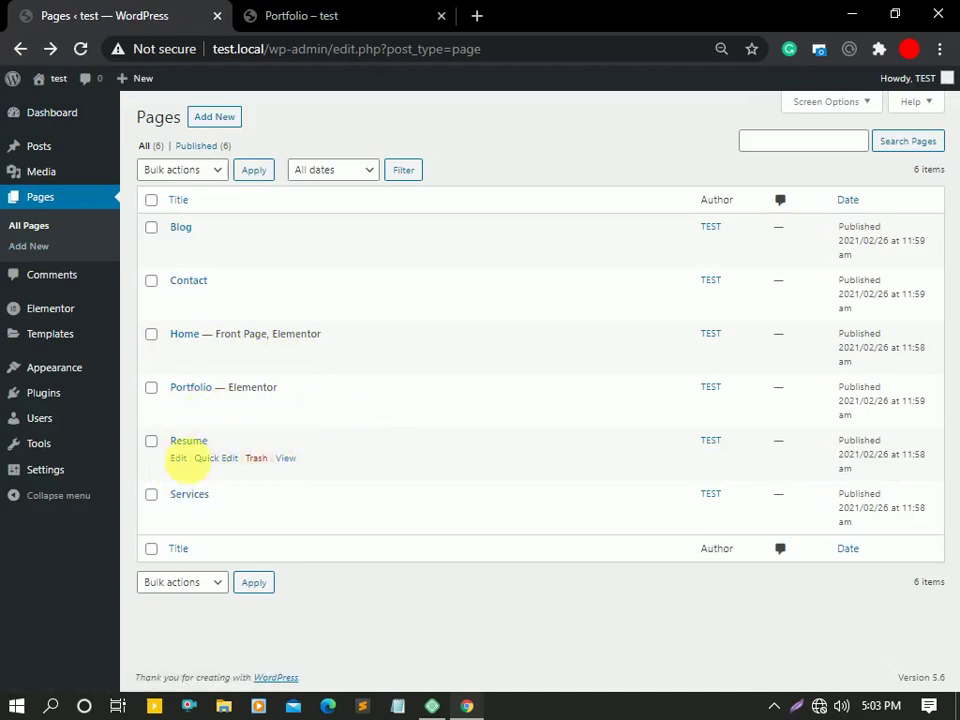
left_click(187, 460)
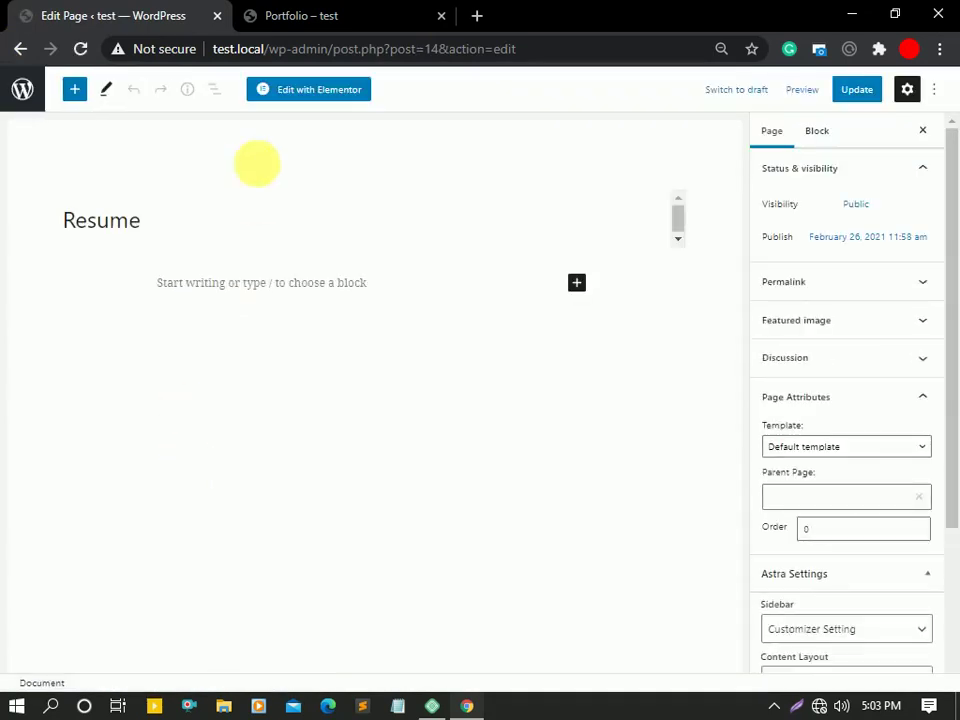
left_click(292, 96)
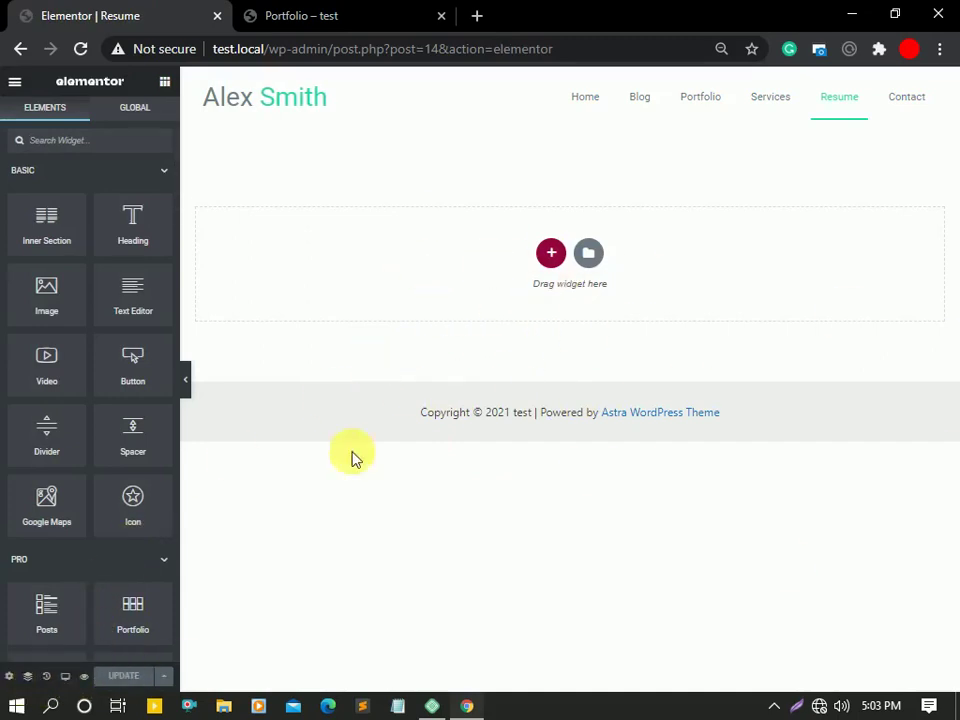
- Set the Resume page's layout to Elementor Full Width and update the page
left_click(12, 680)
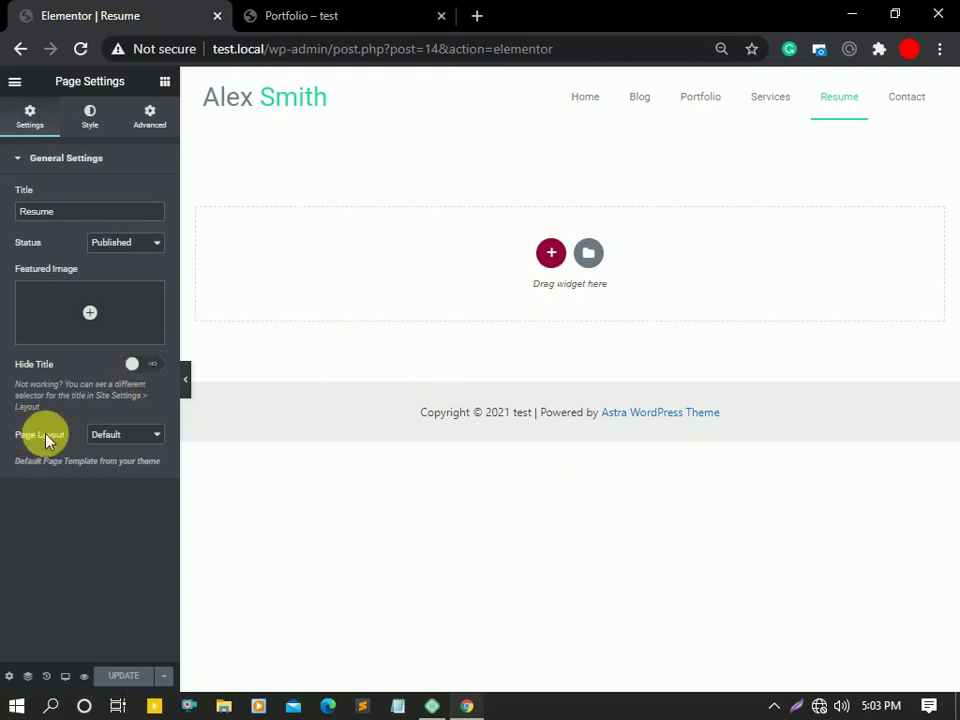
left_click(124, 437)
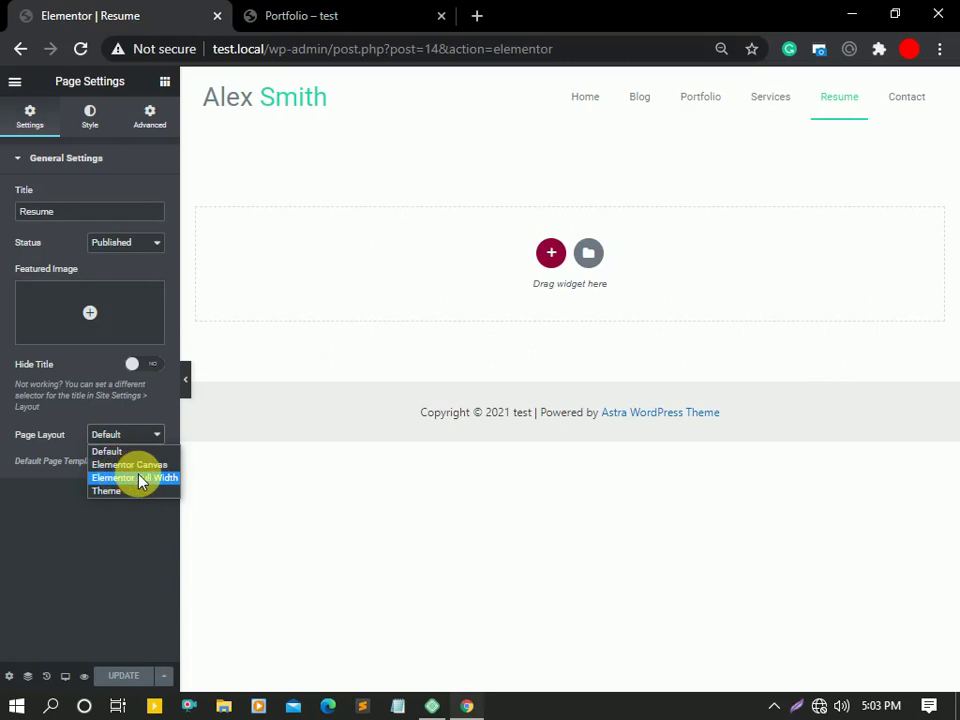
left_click(140, 478)
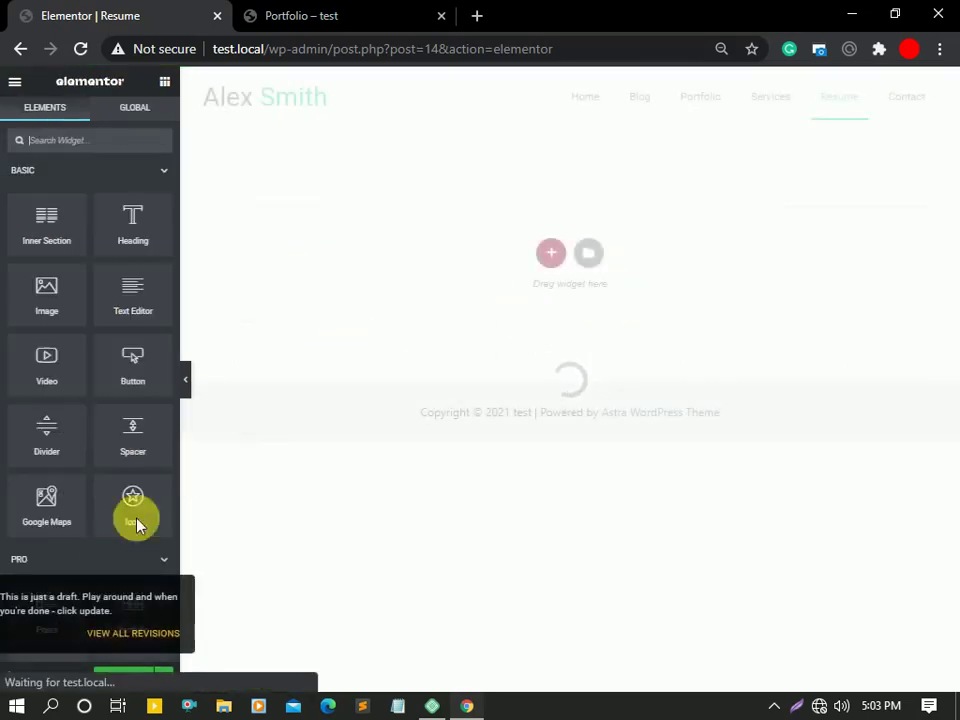
left_click(125, 678)
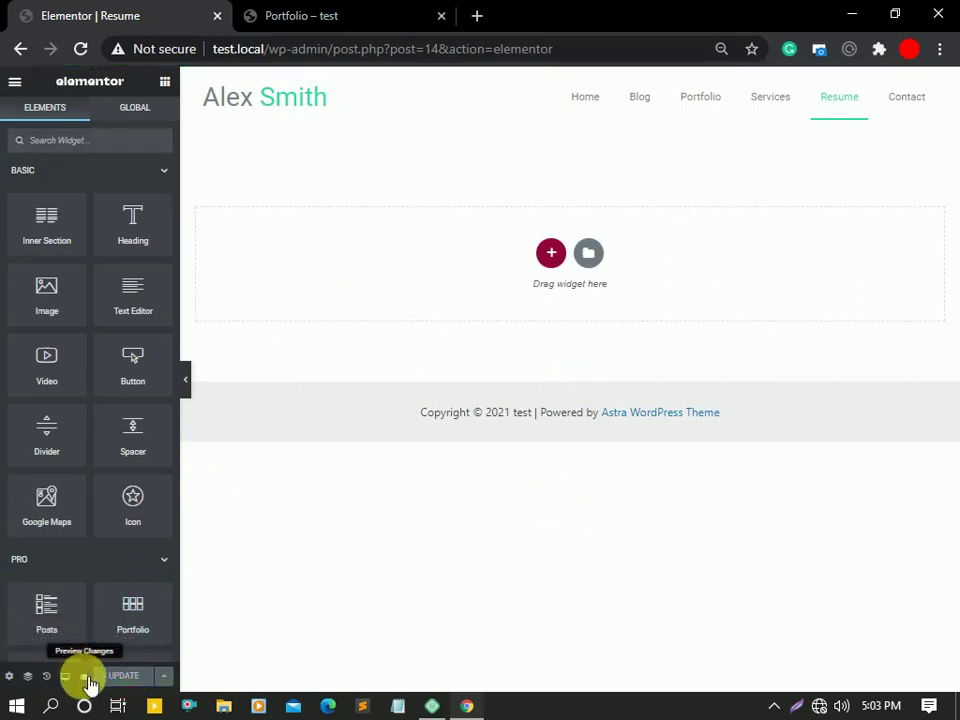
- Preview the Resume page in its own browser tab and return to the Elementor editor
left_click(84, 677)
left_click(124, 17)
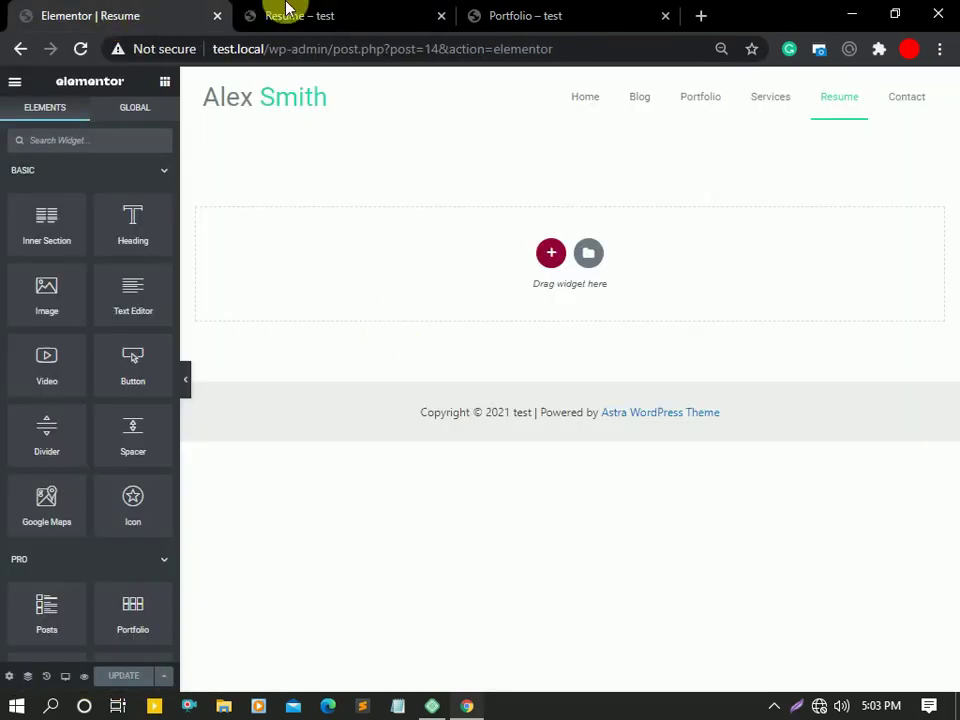
left_click(358, 15)
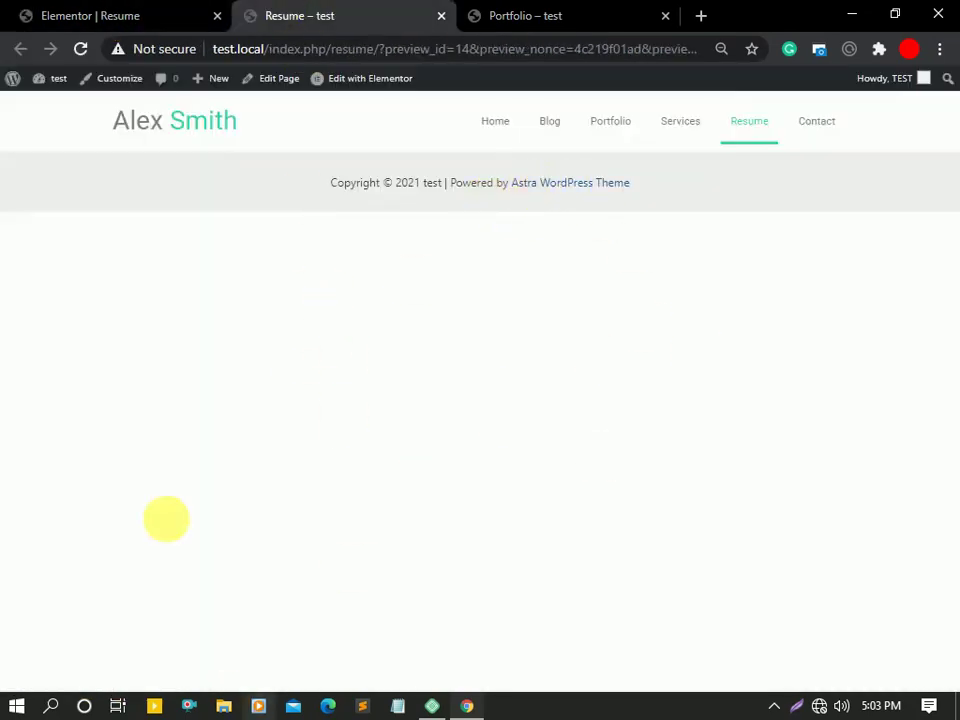
left_click(120, 17)
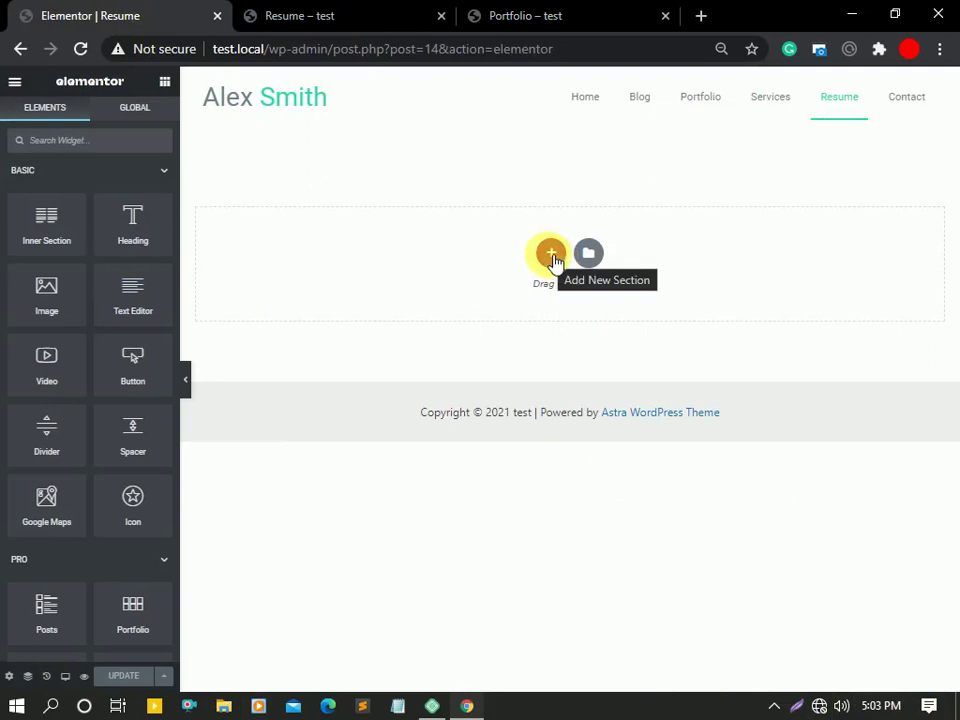
- Add a single-column section to the Resume page, place a Slides widget in it, and flip through its default slides
left_click(551, 255)
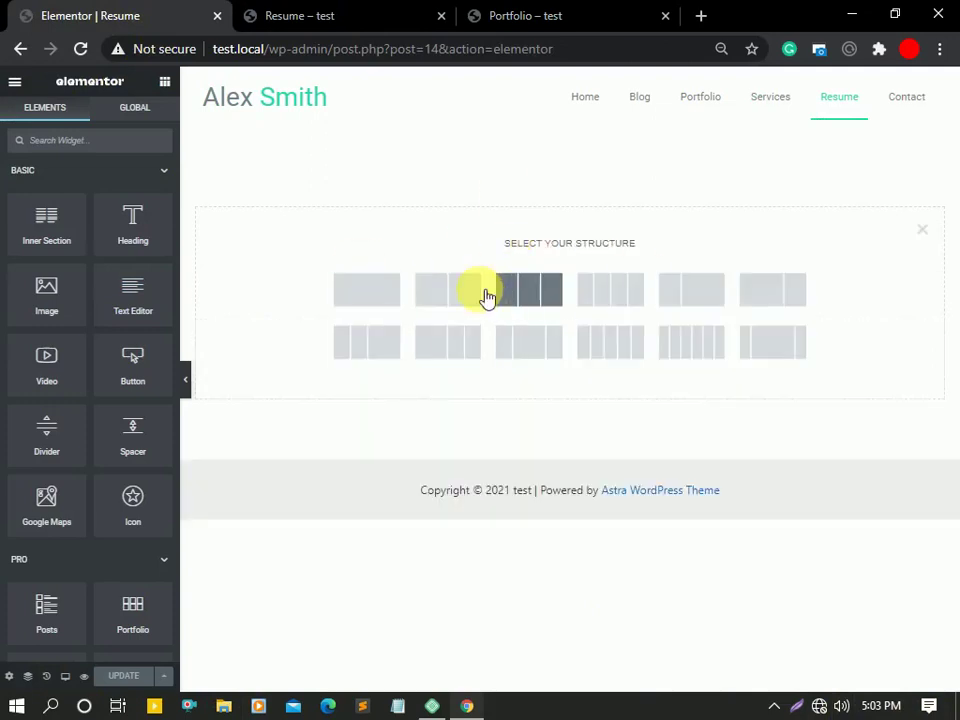
left_click(383, 296)
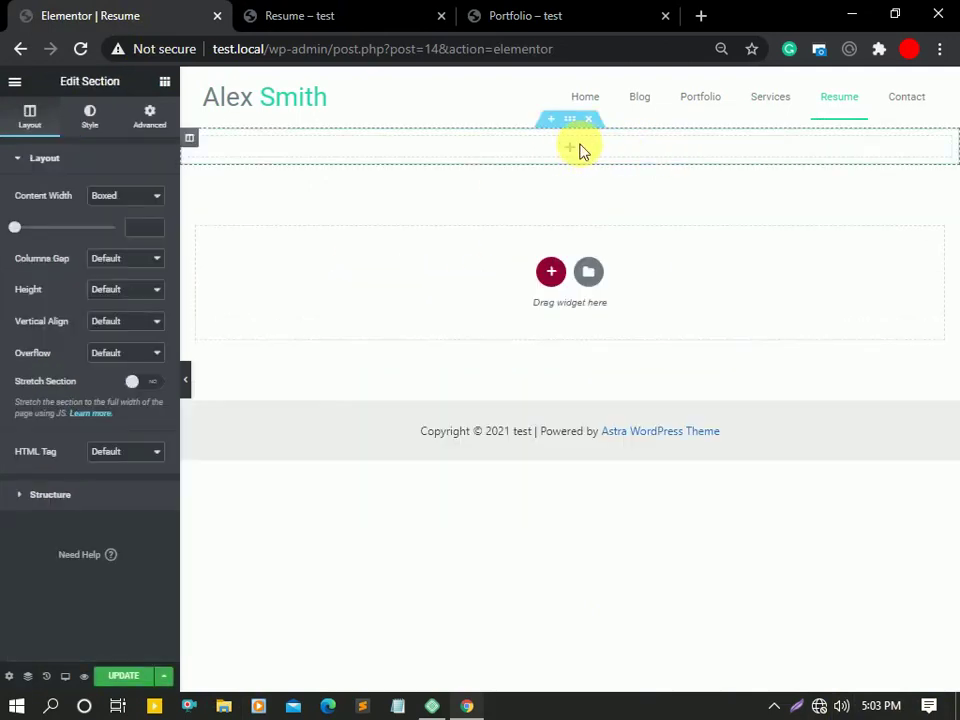
left_click(575, 149)
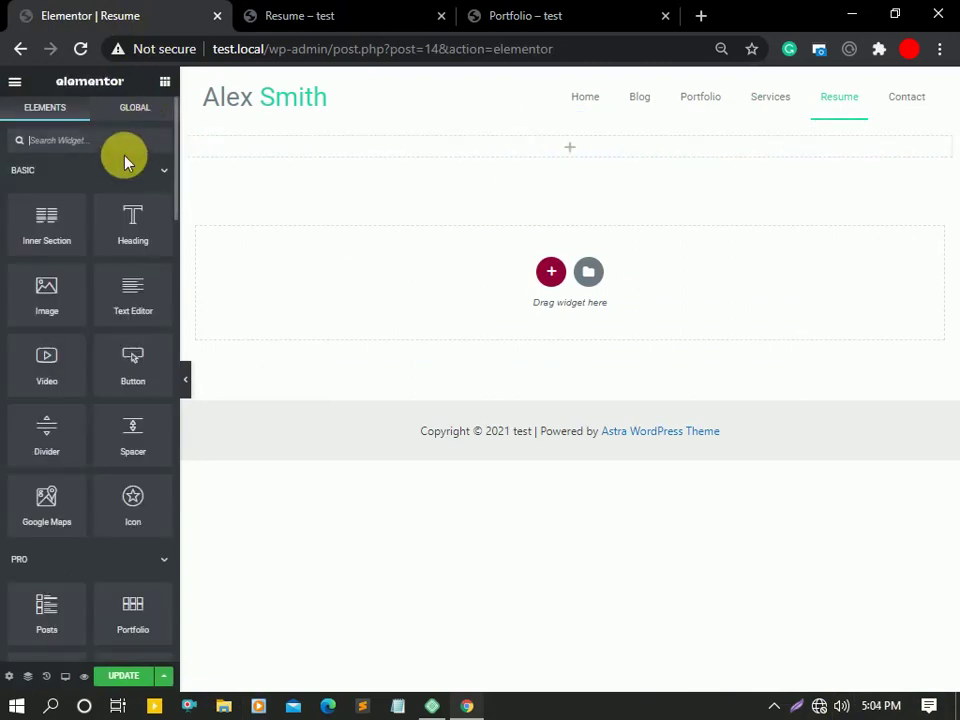
type("slider")
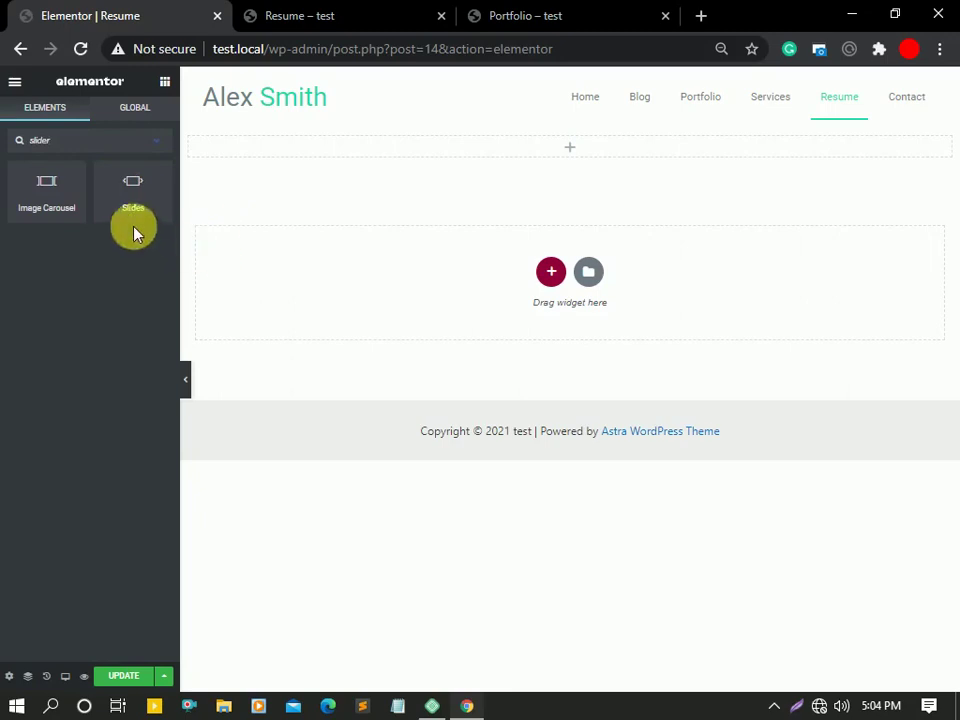
left_click_drag(147, 227, 577, 163)
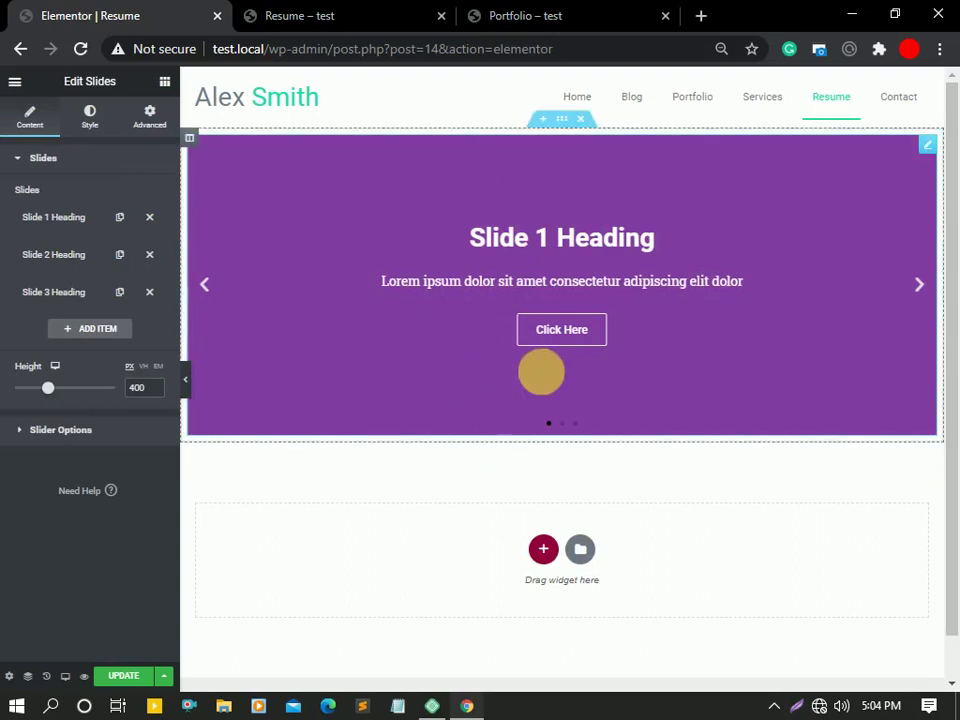
left_click(576, 424)
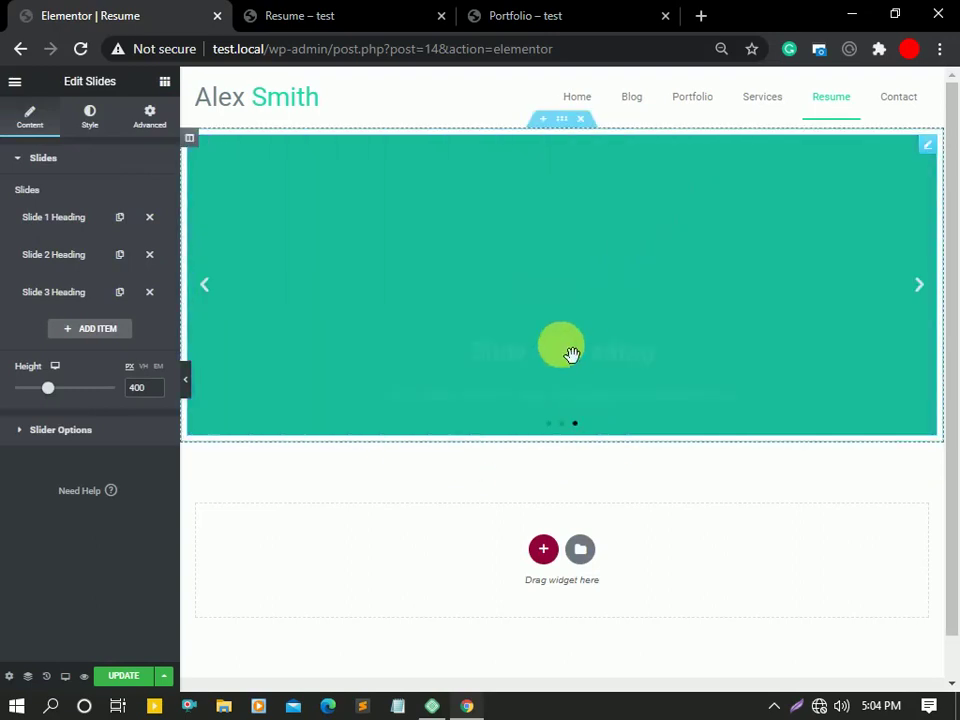
left_click(926, 293)
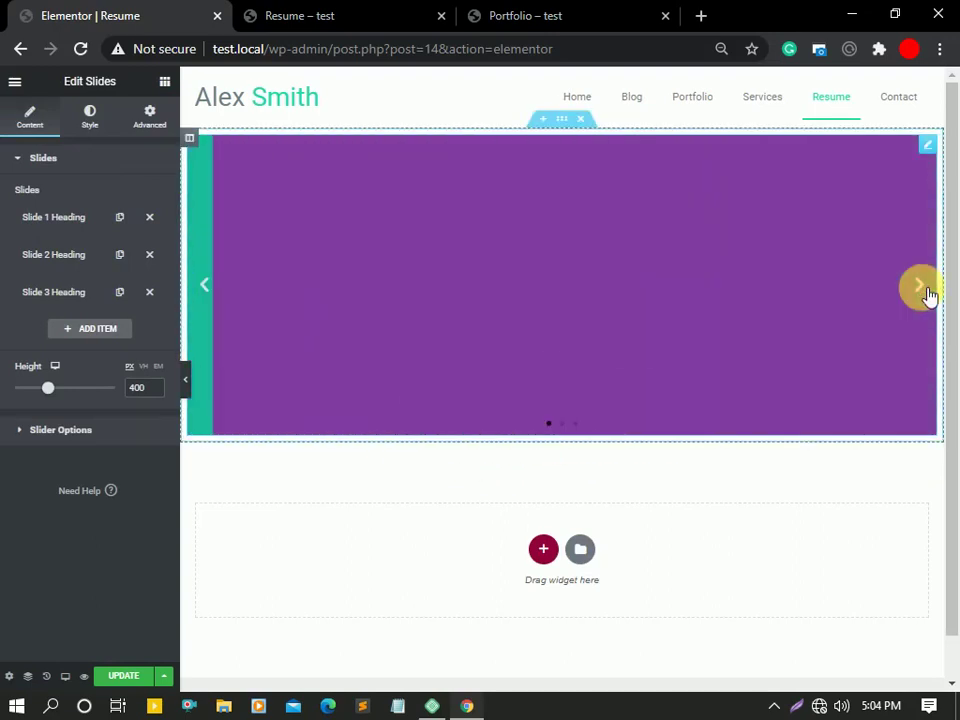
- Set the slider's content animation to Zoom and check it on the following slide
left_click(82, 431)
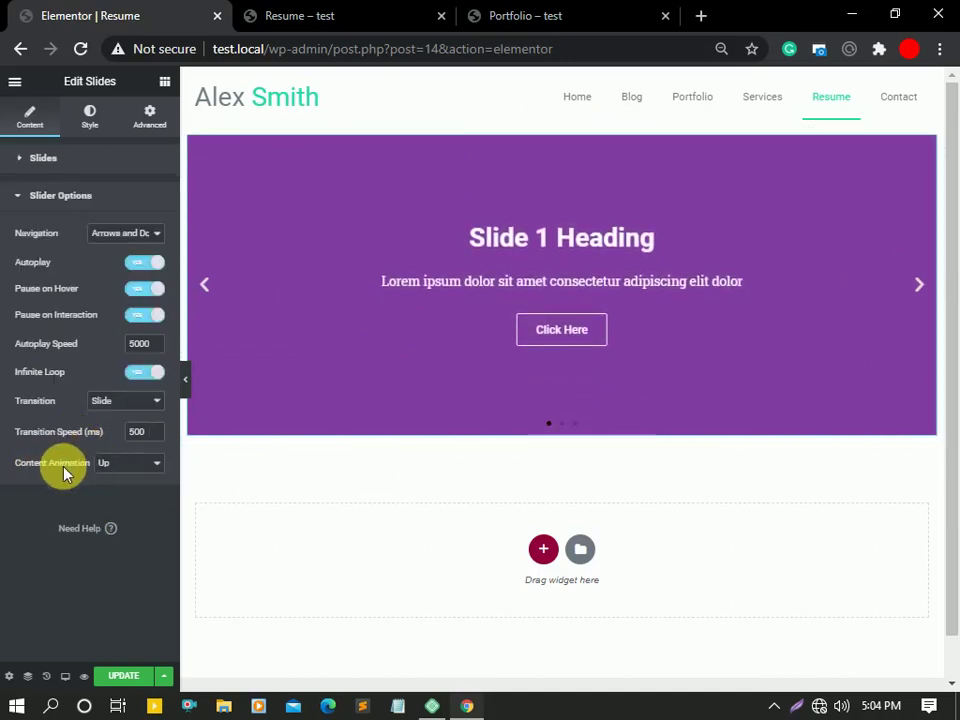
left_click(122, 465)
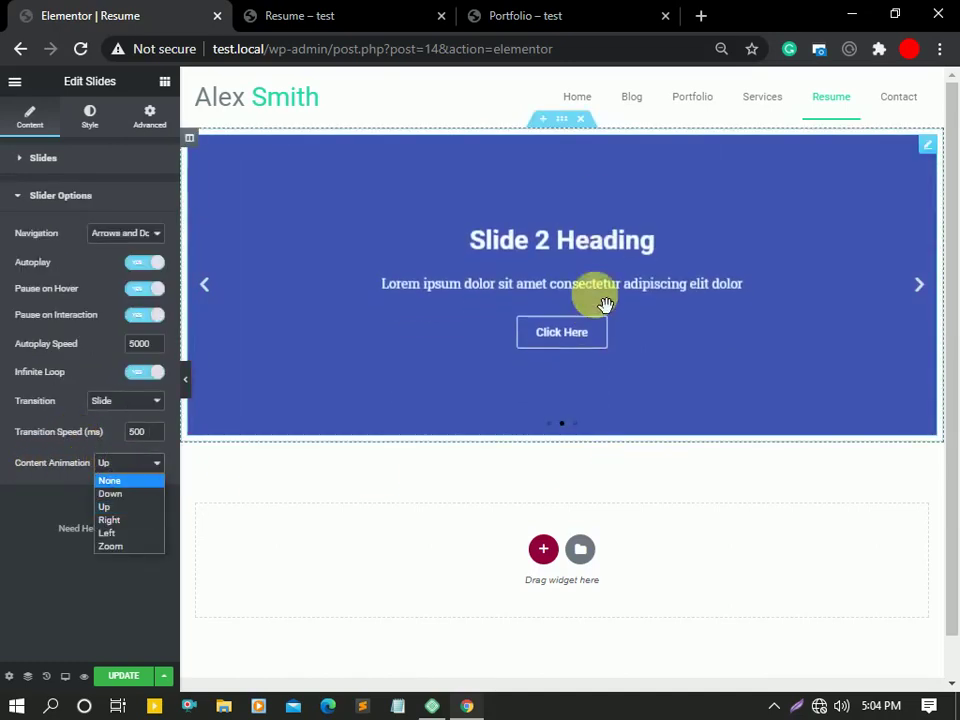
left_click(124, 547)
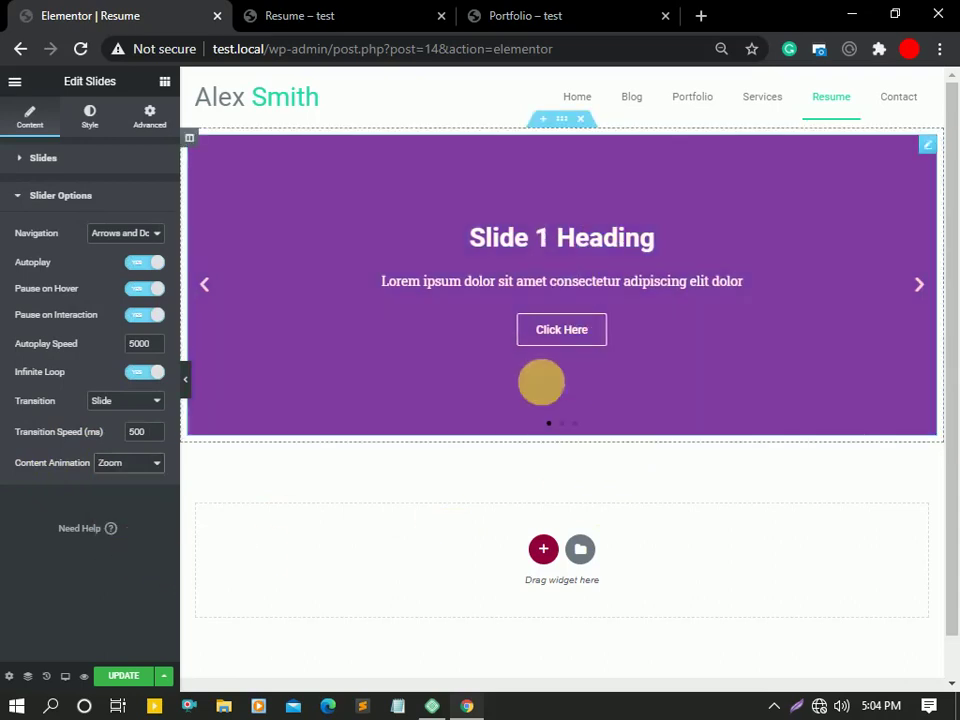
left_click(917, 289)
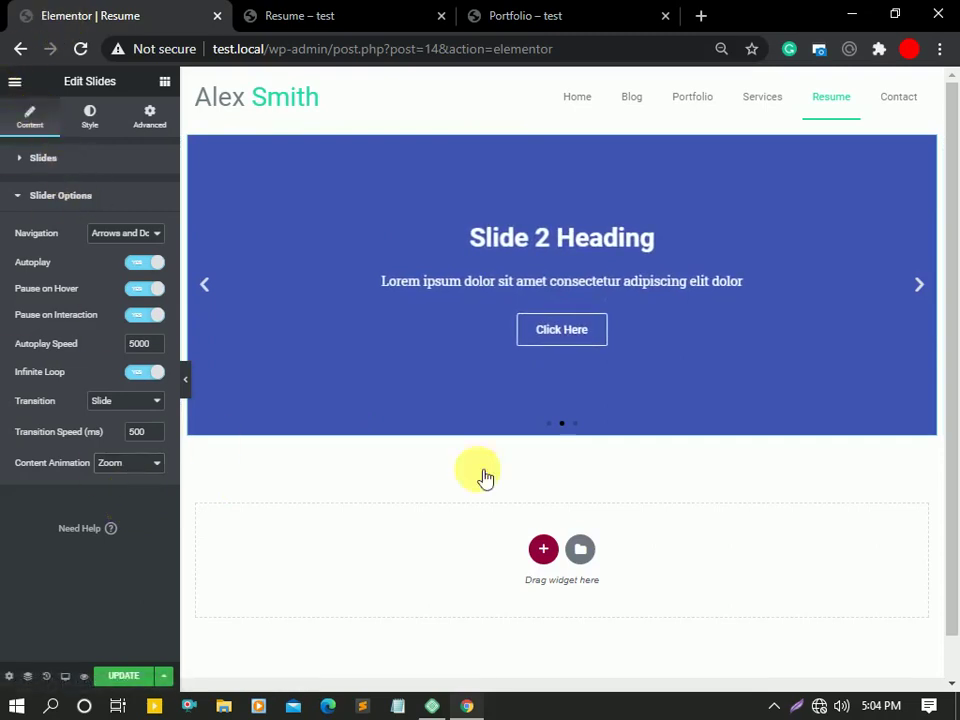
- Reopen the widget's list of slides and cycle through the three default slides in the canvas
left_click(18, 160)
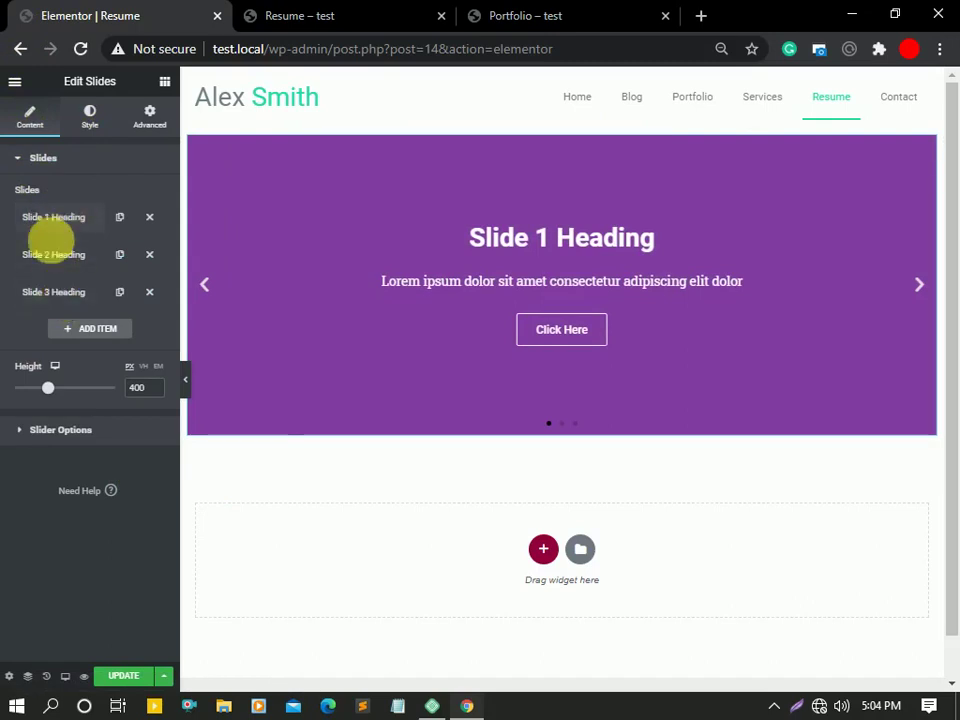
left_click(920, 285)
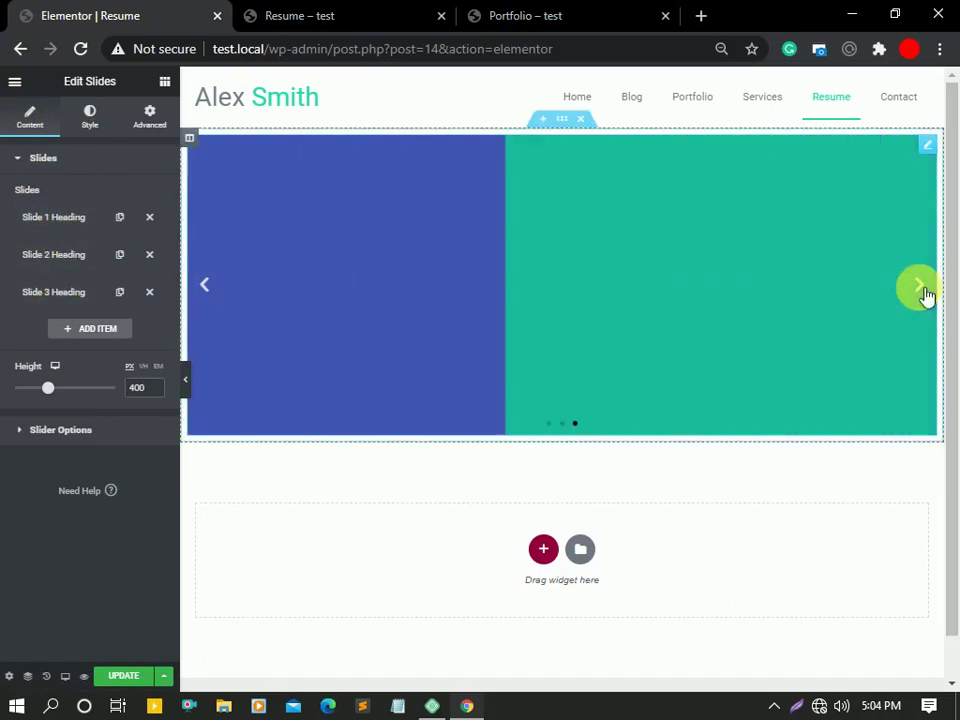
left_click(920, 287)
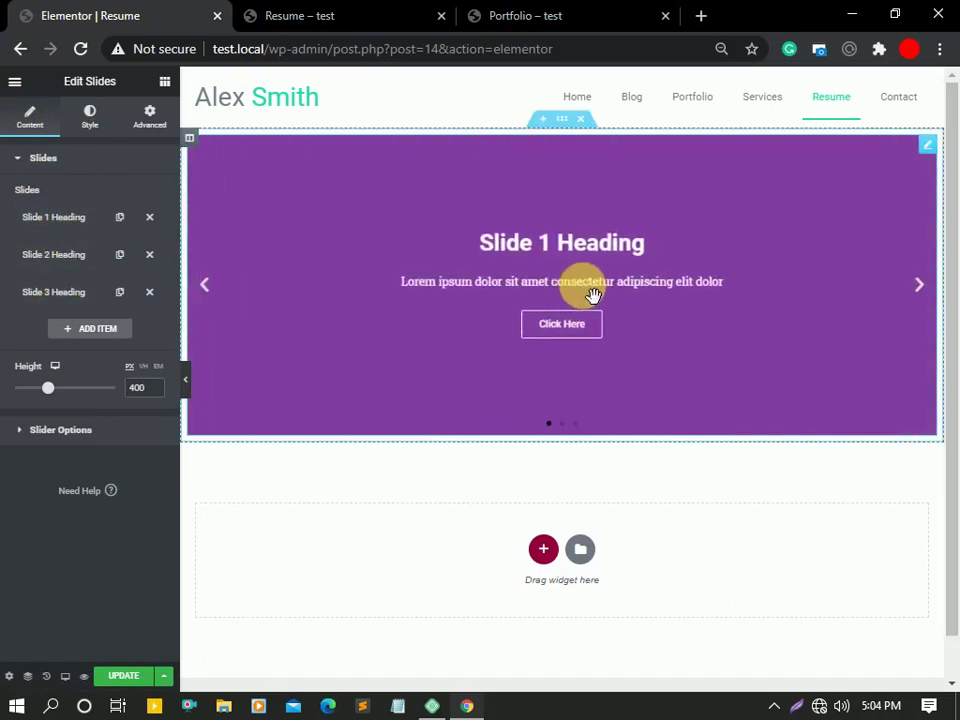
left_click(922, 287)
left_click(922, 284)
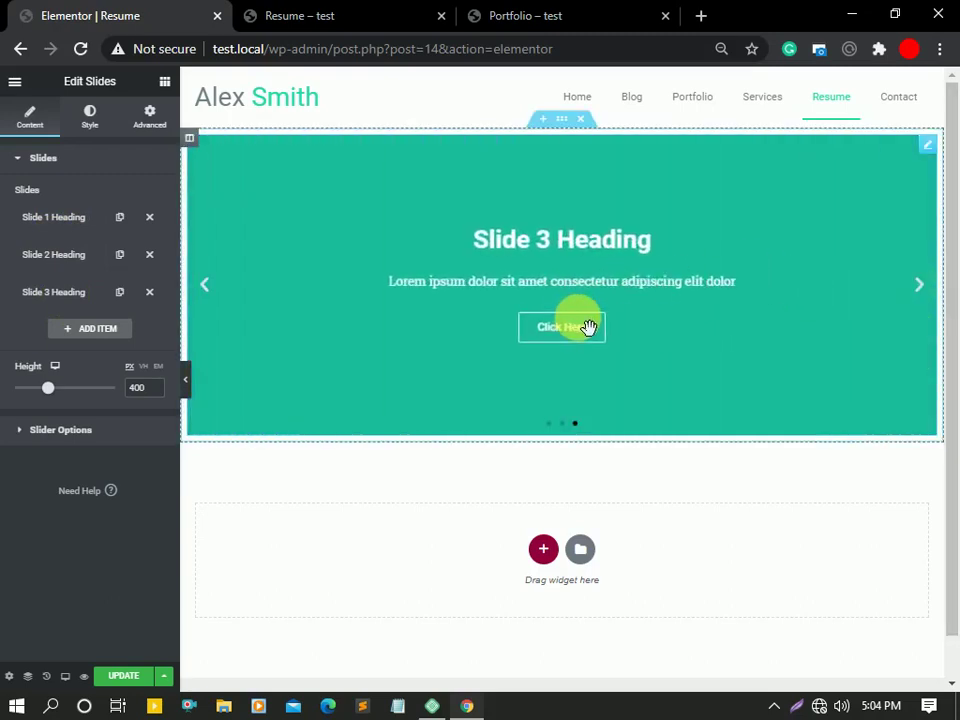
- Open the first slide's background settings and change its background color to a lighter purple
left_click(62, 224)
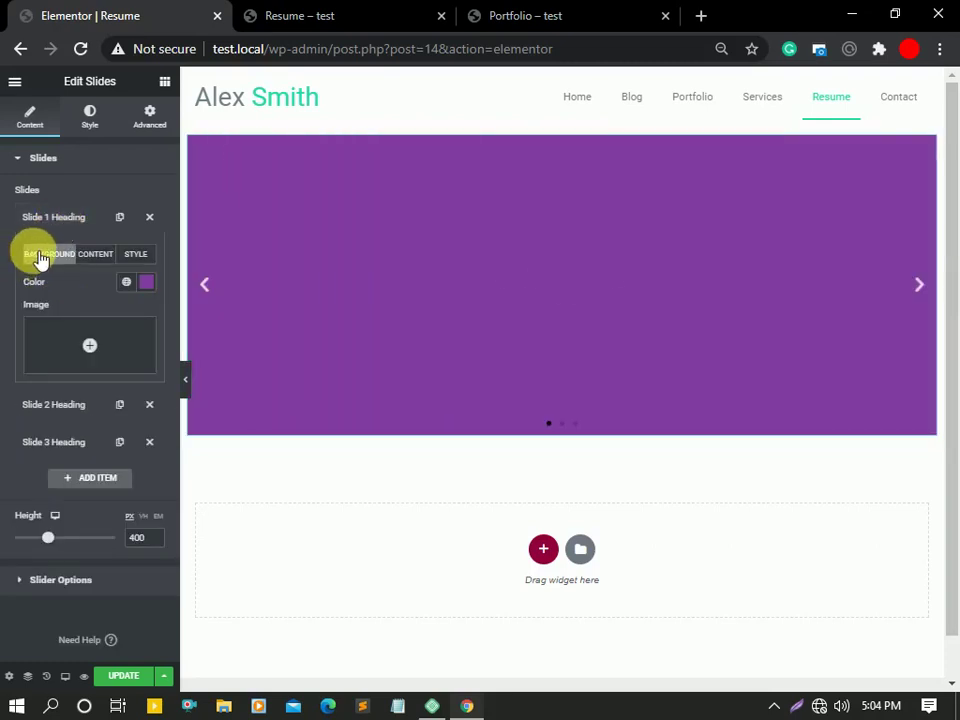
left_click(147, 290)
left_click_drag(133, 403, 58, 336)
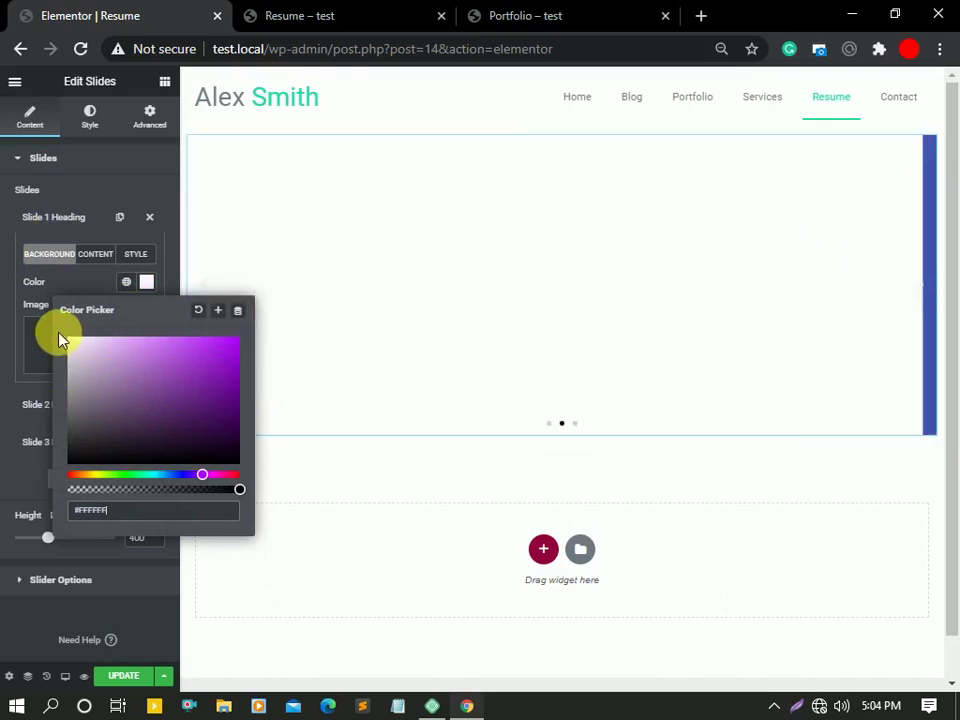
left_click_drag(163, 397, 186, 379)
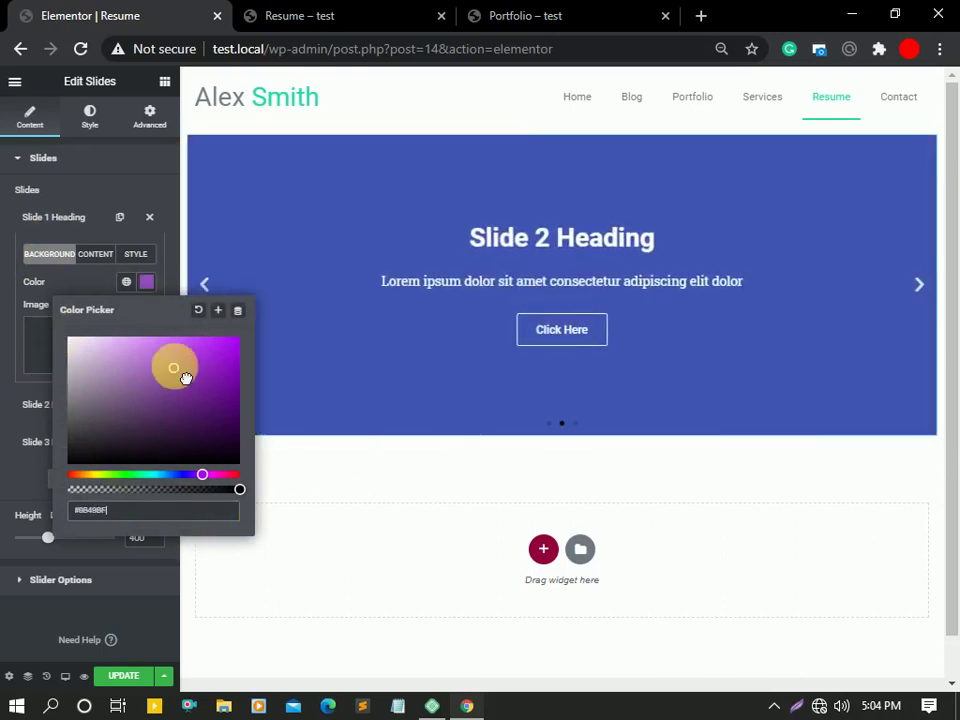
left_click(147, 283)
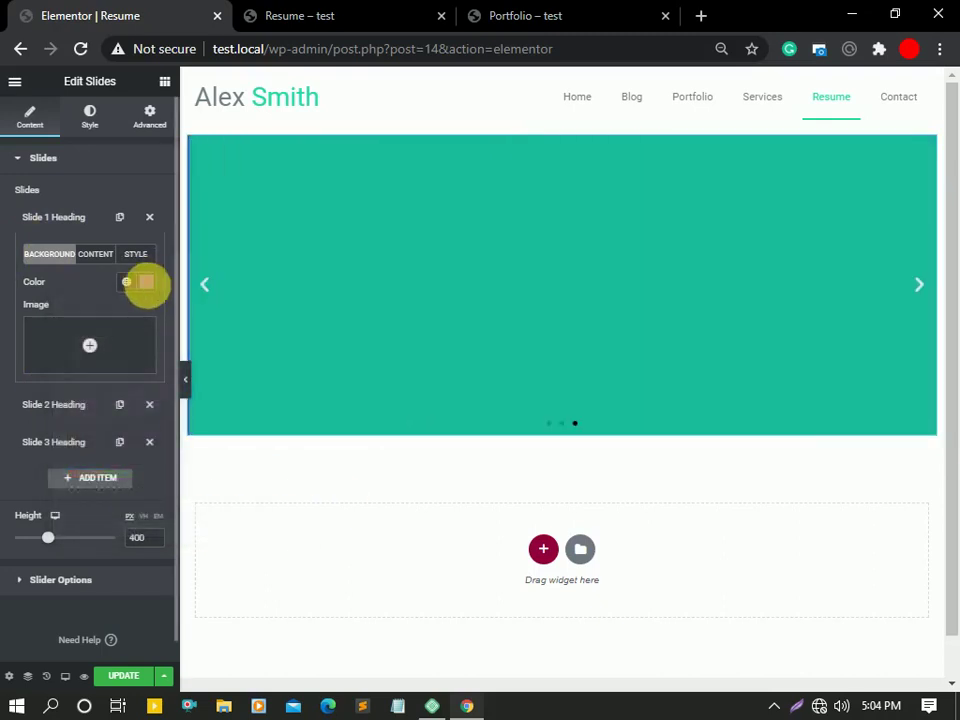
- Set the solar panel worker photo from the media library as the first slide's background image and bring that slide into view
mouse_move(47, 356)
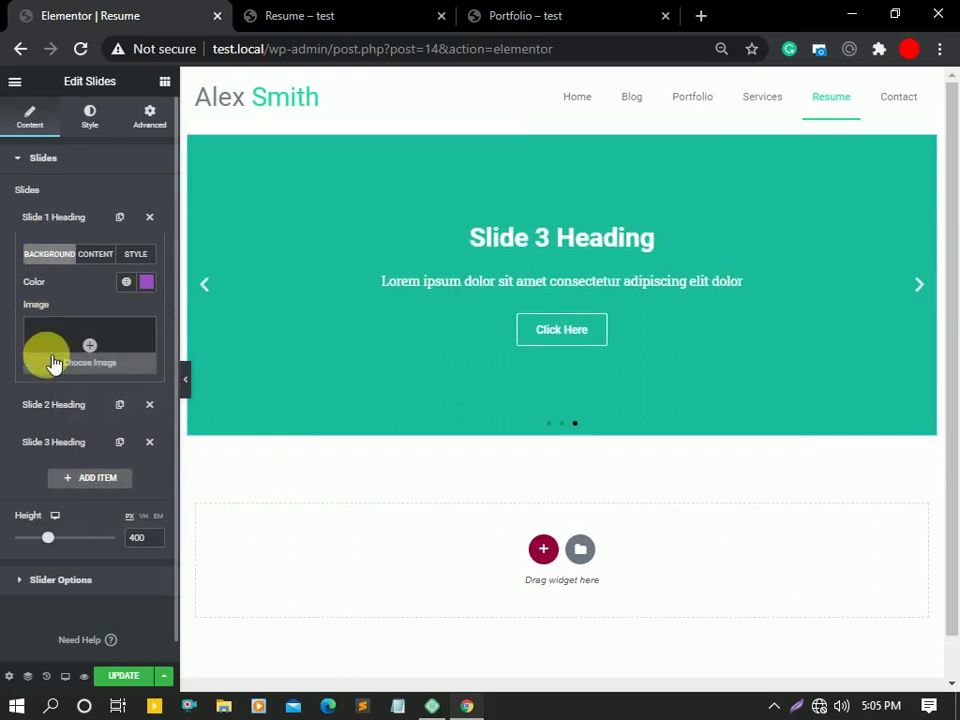
left_click(53, 361)
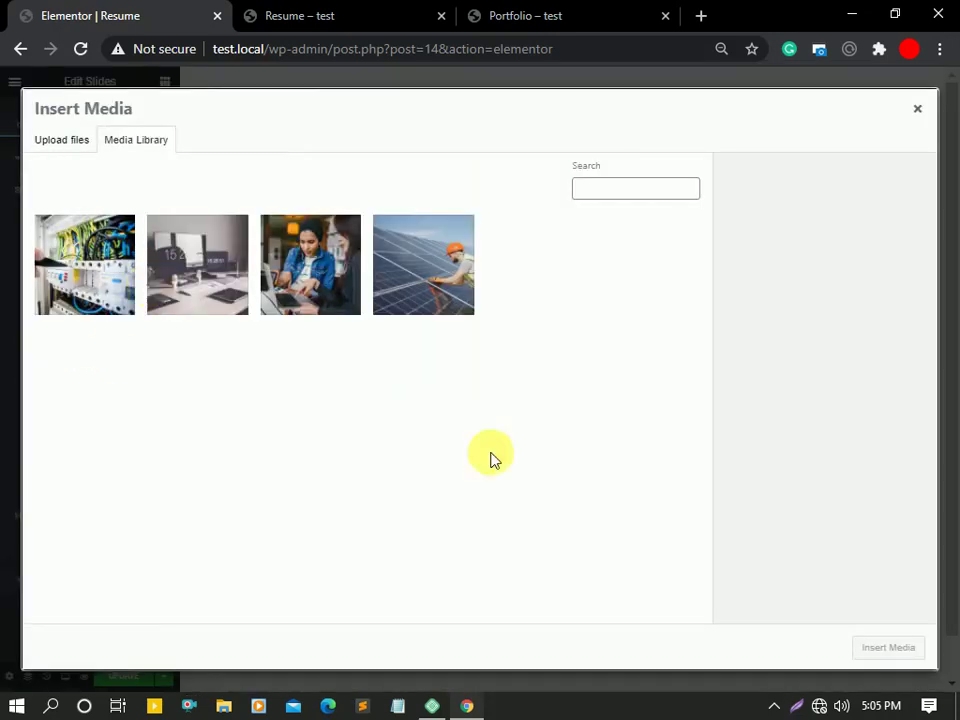
left_click(440, 295)
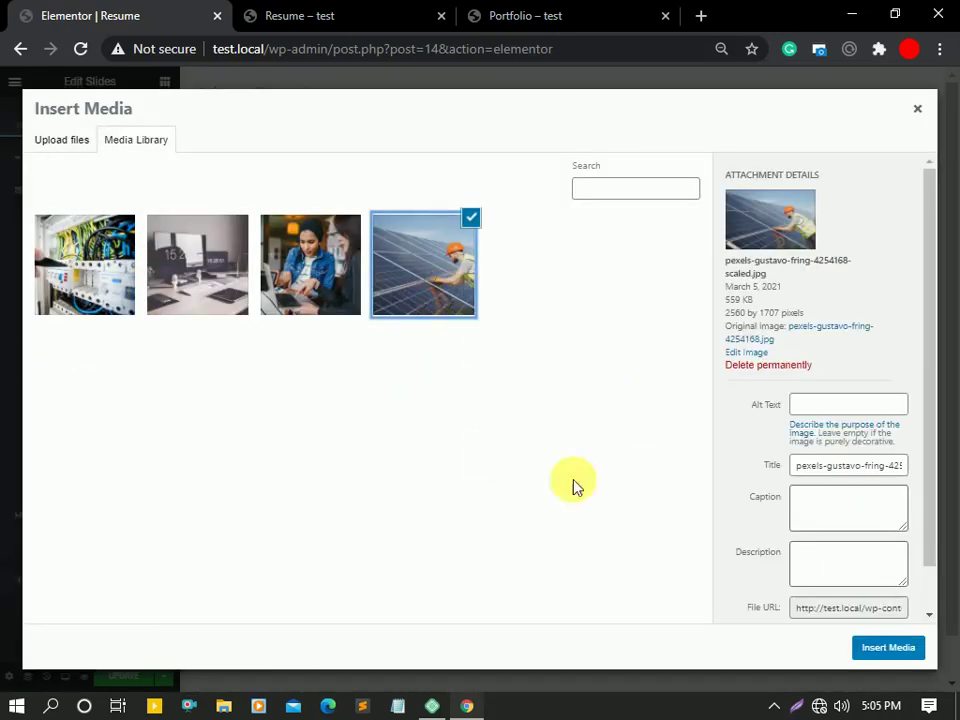
left_click(886, 647)
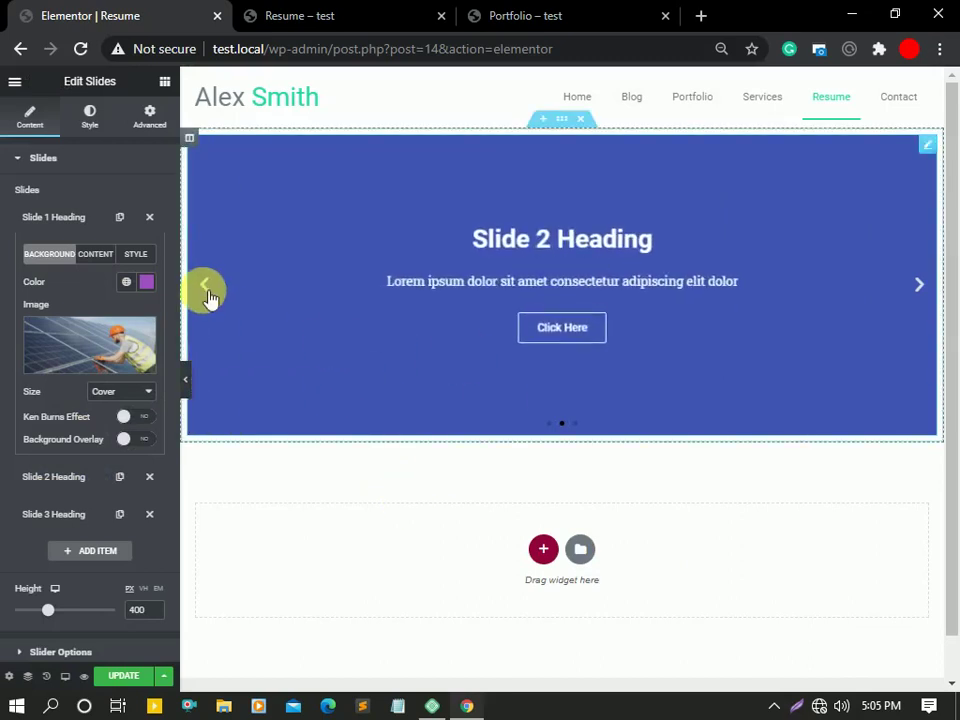
left_click(207, 289)
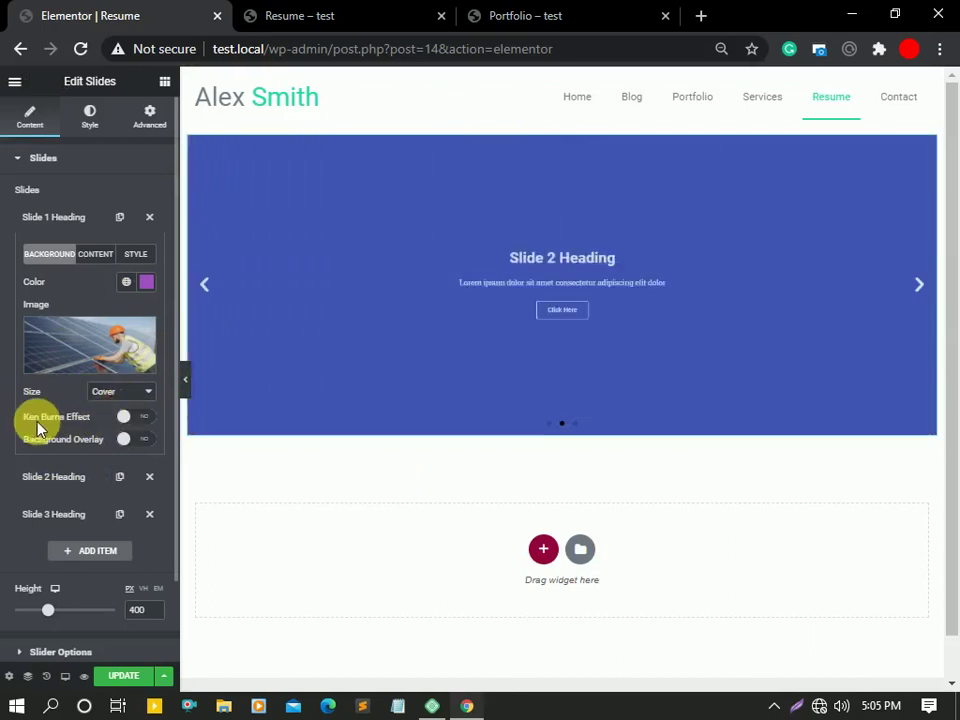
- Enable the Ken Burns effect on the first slide's background with zoom direction Out
left_click(135, 418)
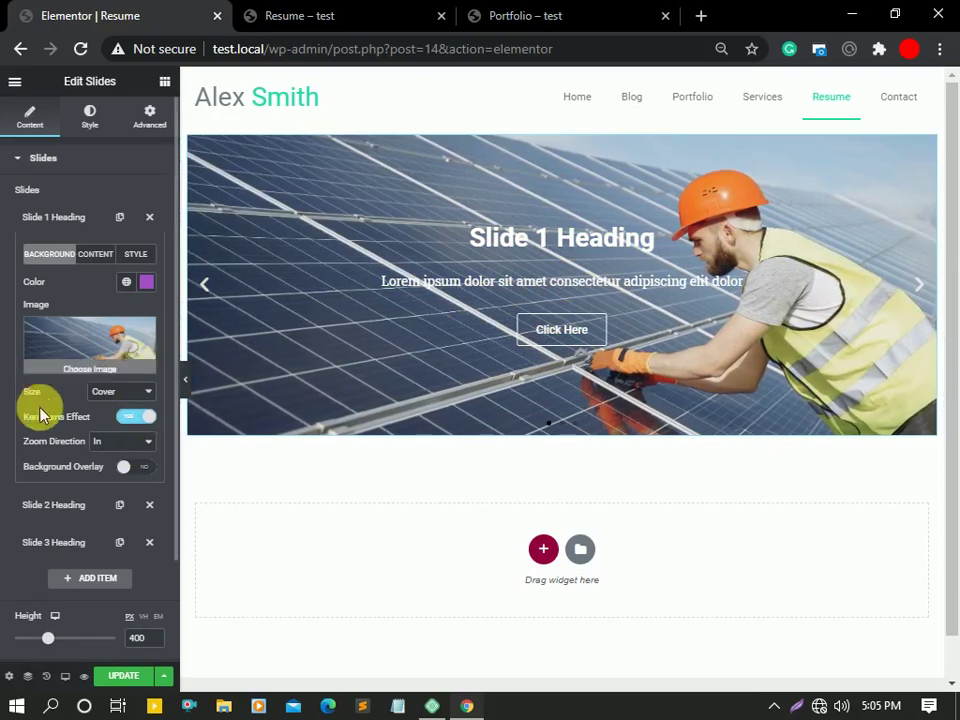
left_click(122, 446)
left_click(114, 469)
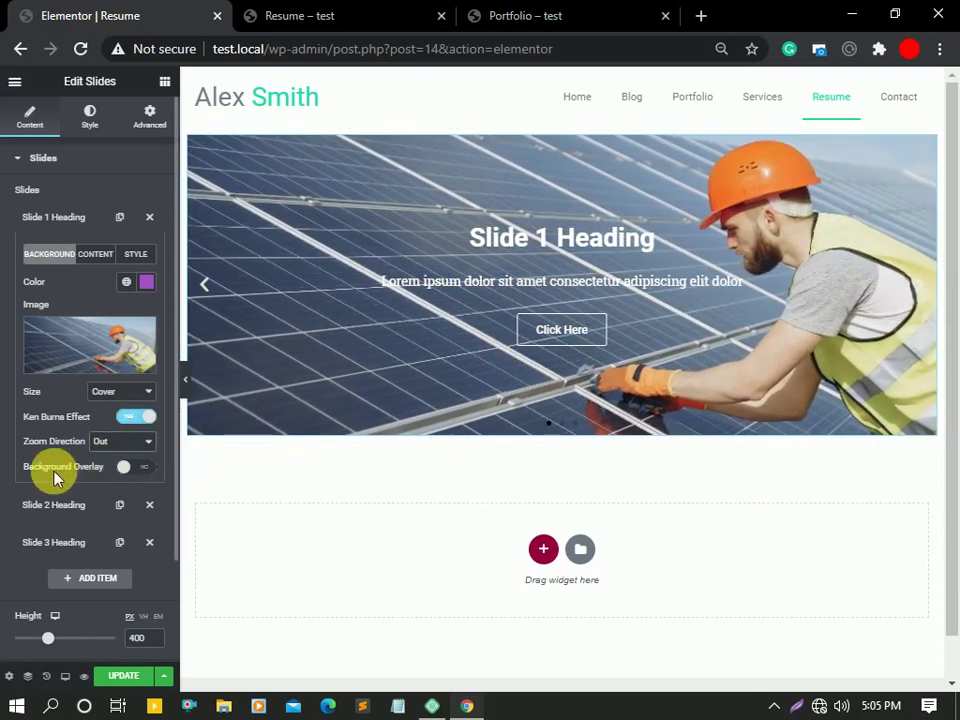
- Turn on the first slide's background overlay with the Normal blend mode and flip back through the slides to check it
left_click(137, 464)
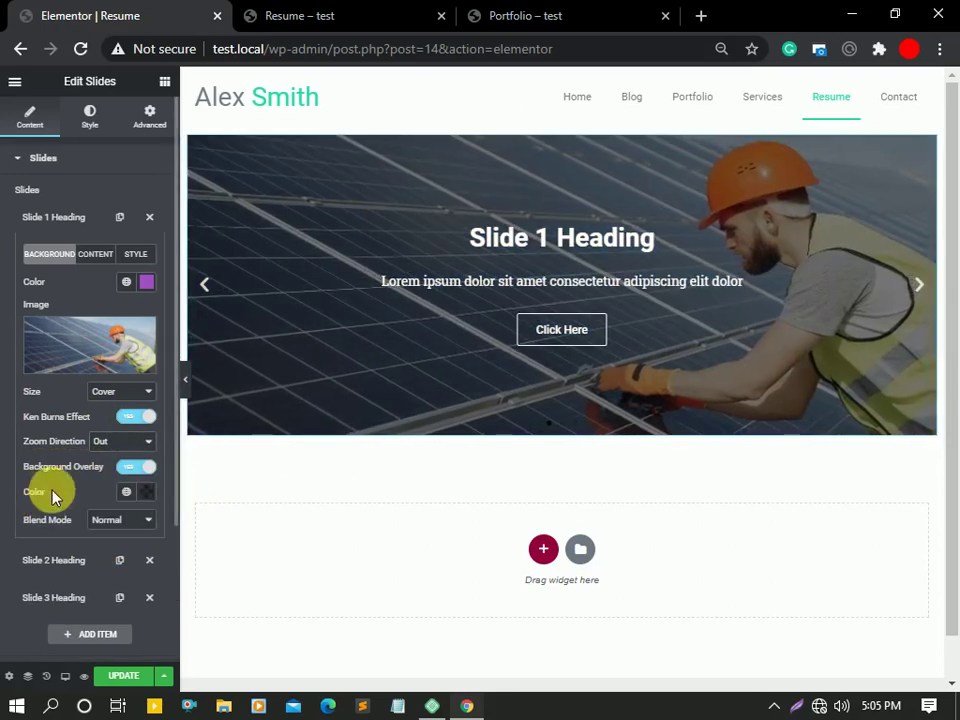
left_click(141, 491)
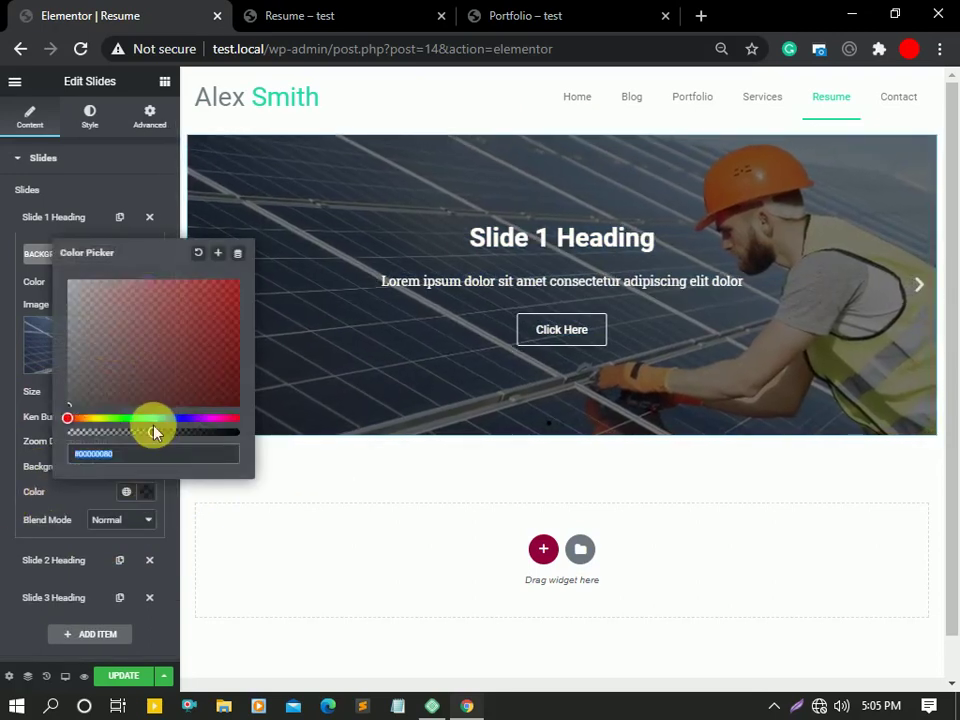
left_click(139, 496)
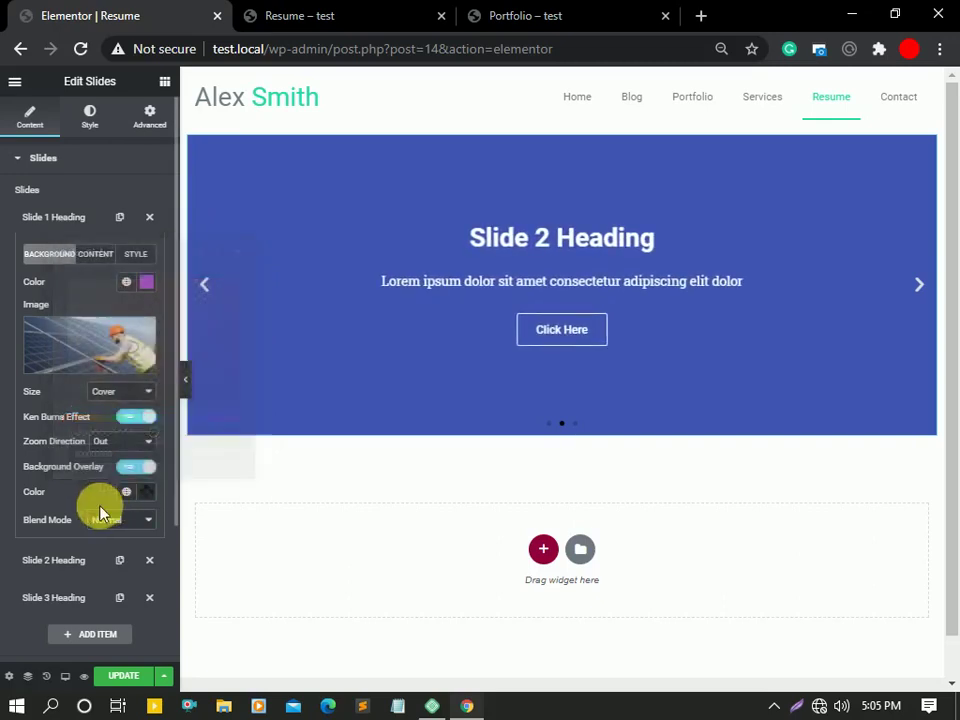
left_click(103, 520)
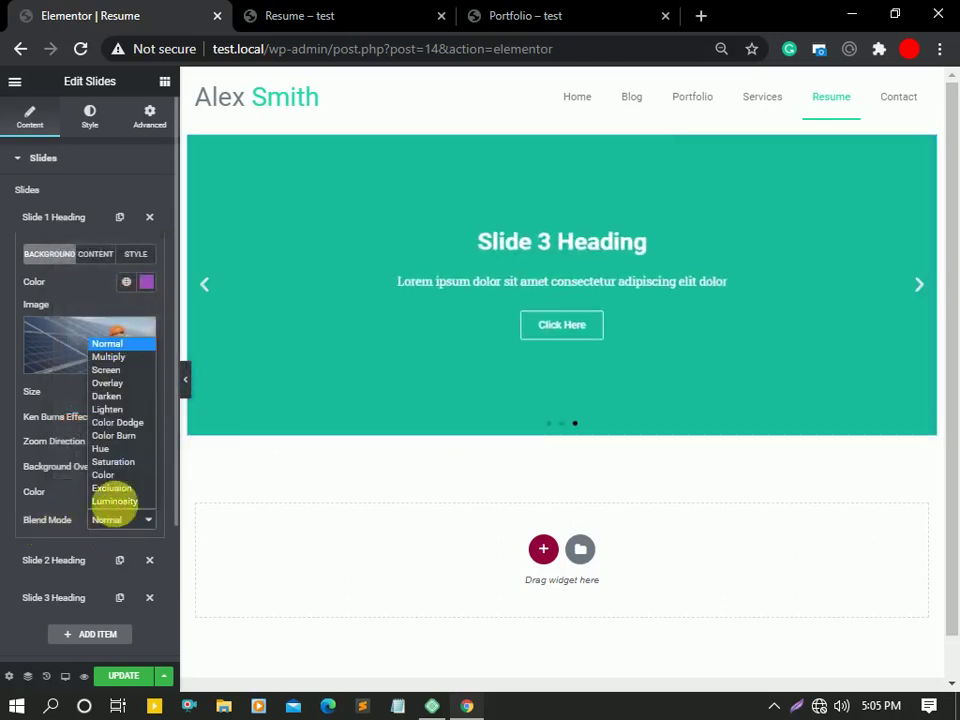
left_click(111, 345)
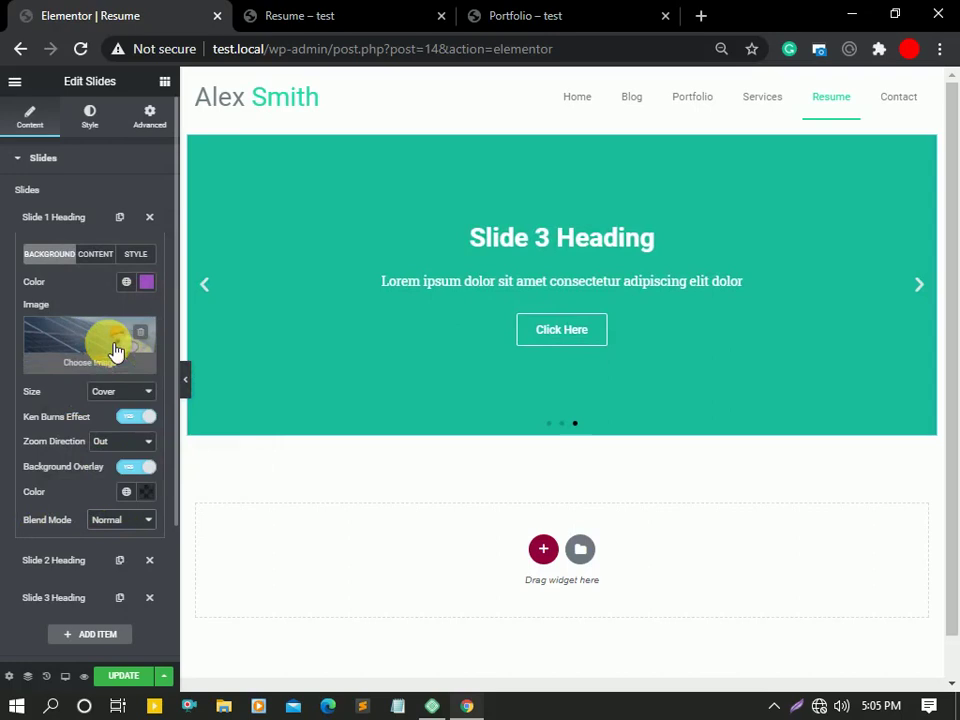
left_click(212, 298)
left_click(213, 296)
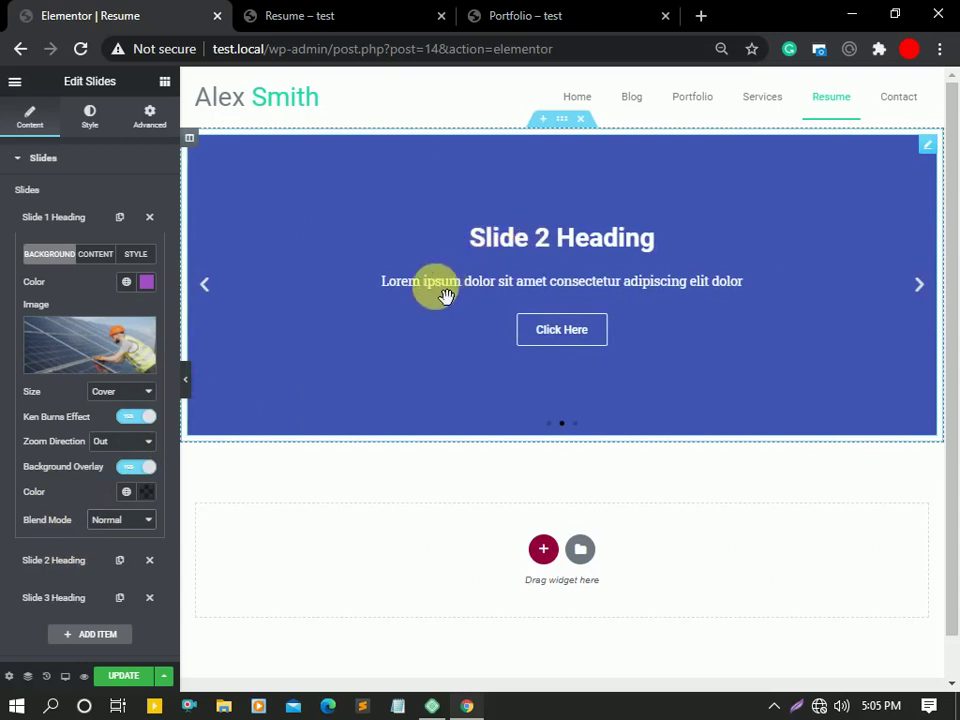
- Replace the first slide's title with "Web Developer"
left_click(100, 256)
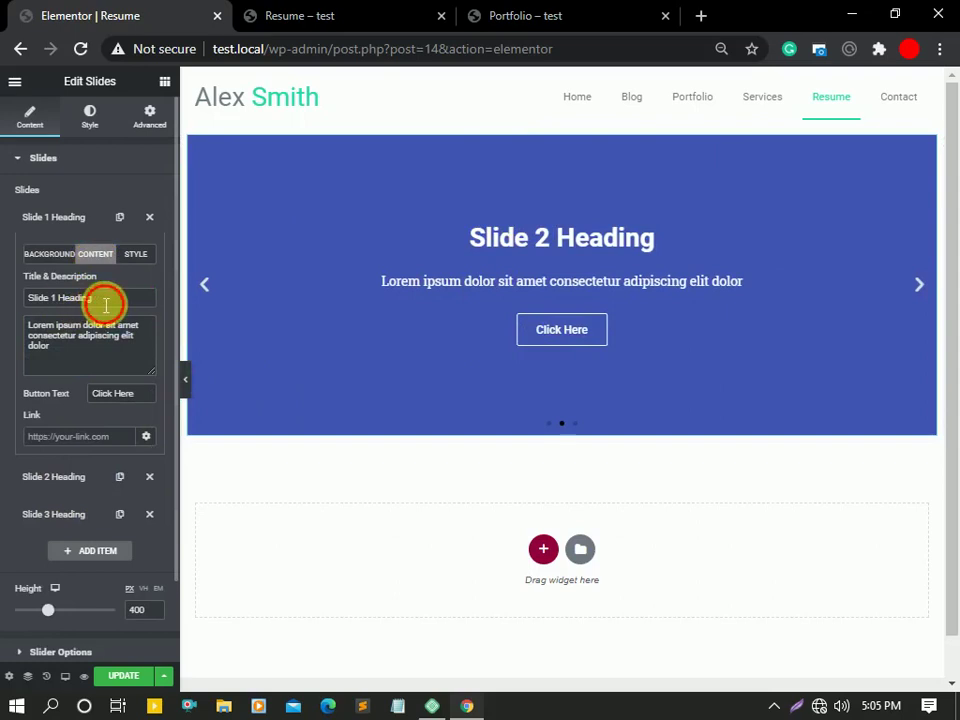
triple_click(105, 298)
type("We")
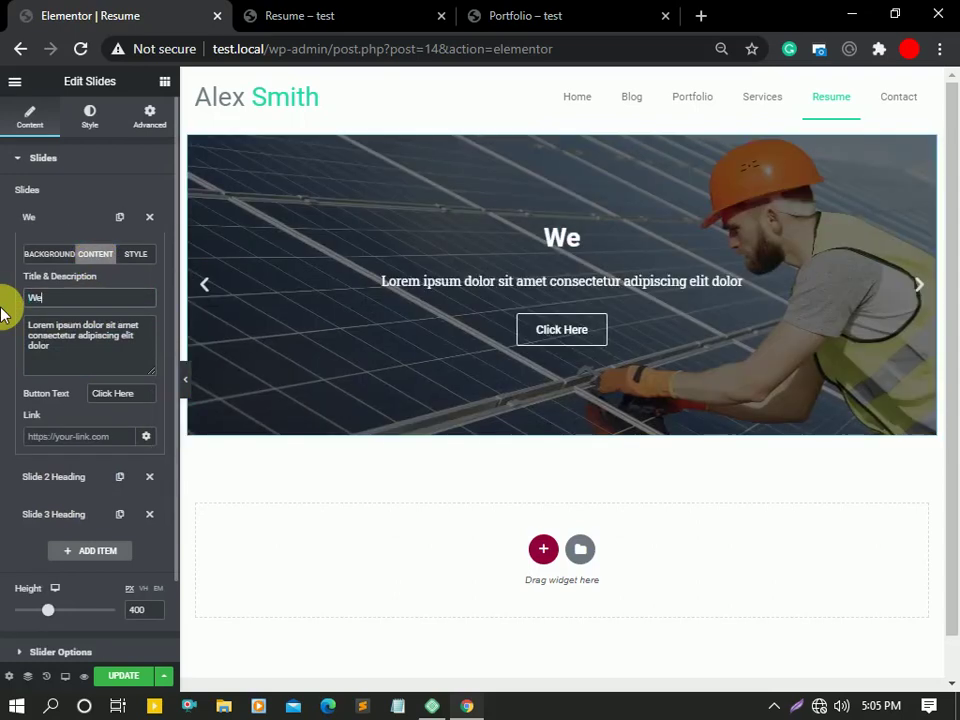
type("b ")
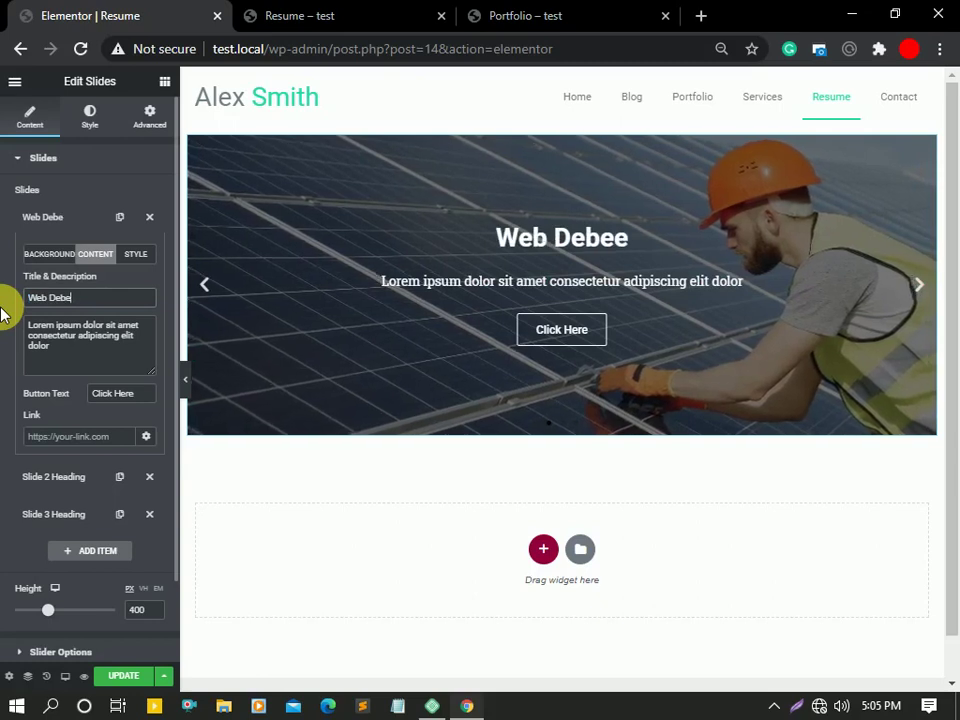
type("Debee")
key("BackSpace")
key("BackSpace")
key("BackSpace")
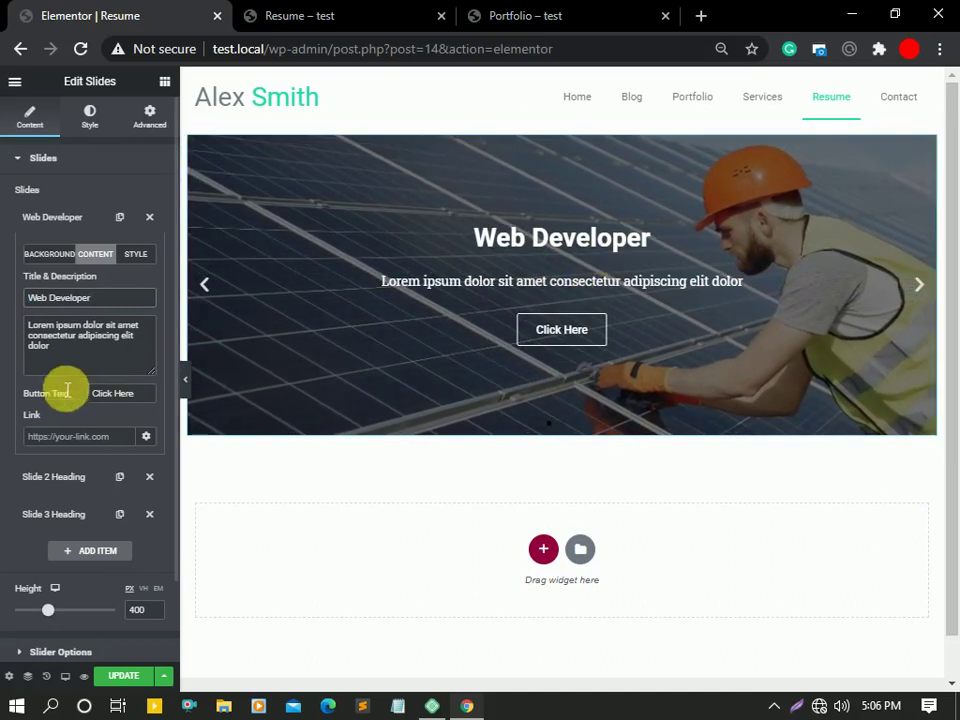
- Change the first slide's button text to "About me..", keeping the default description
triple_click(35, 337)
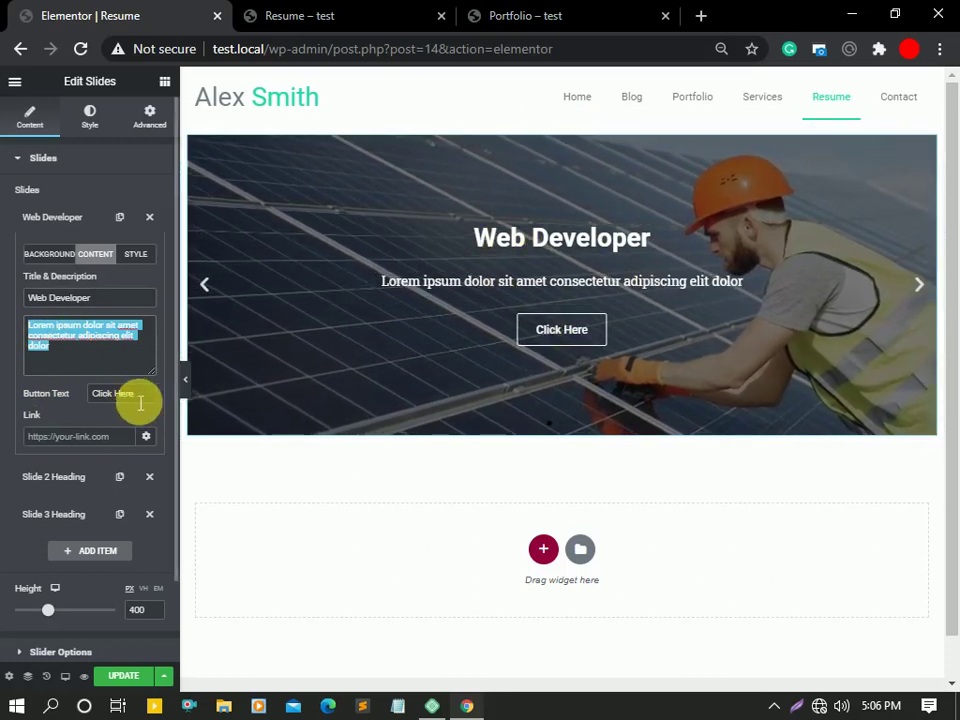
left_click_drag(140, 398, 84, 398)
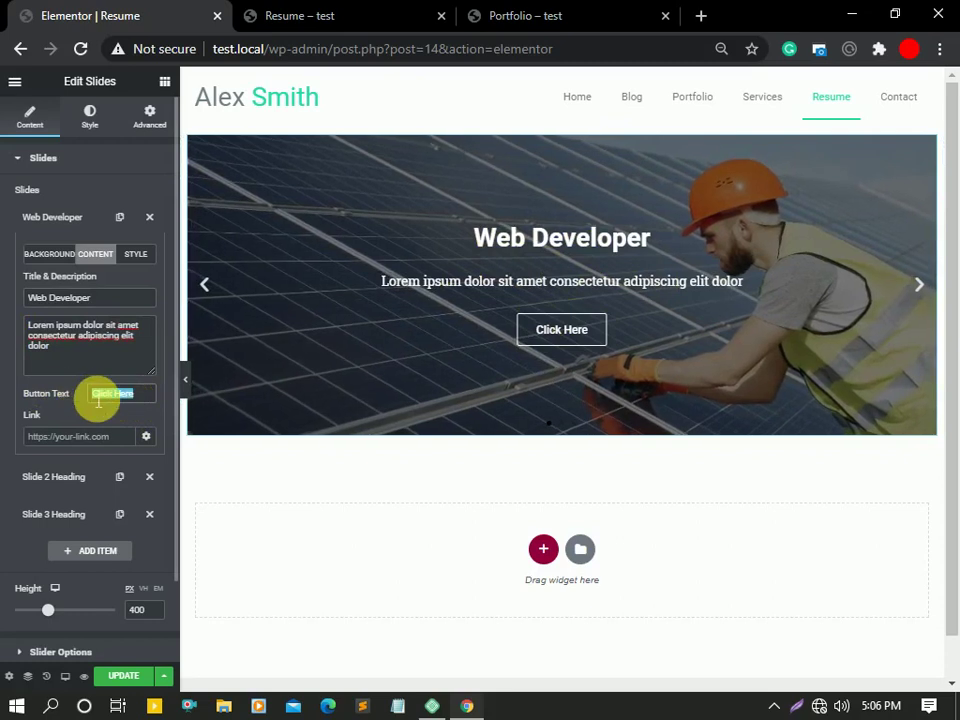
type("About")
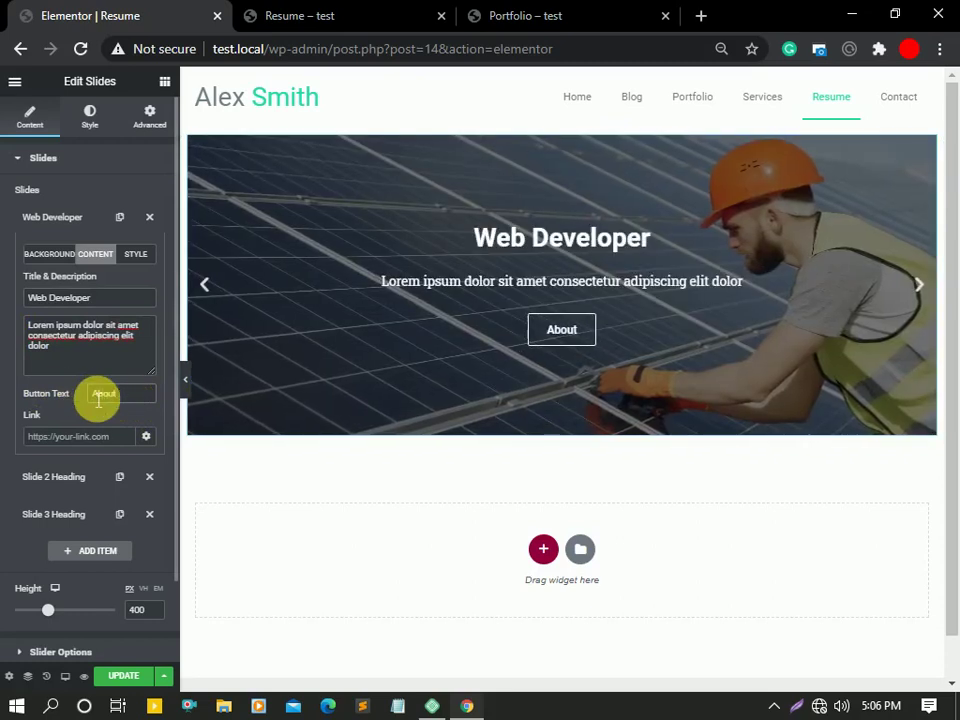
type(" me..")
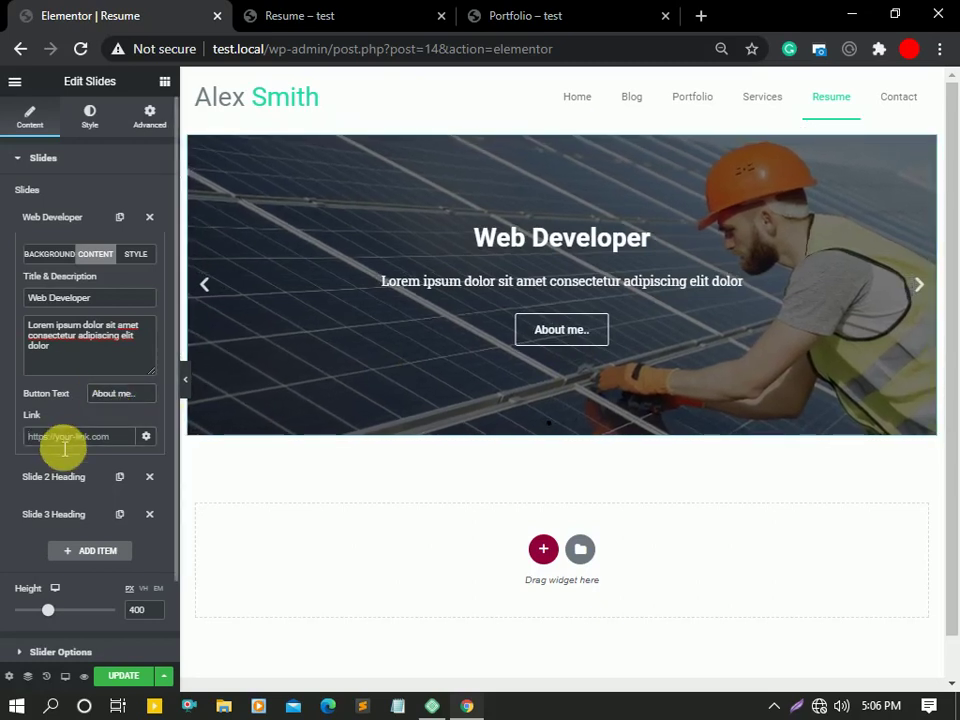
- Give the first slide the placeholder link "#" and apply it to Button Only
type("#")
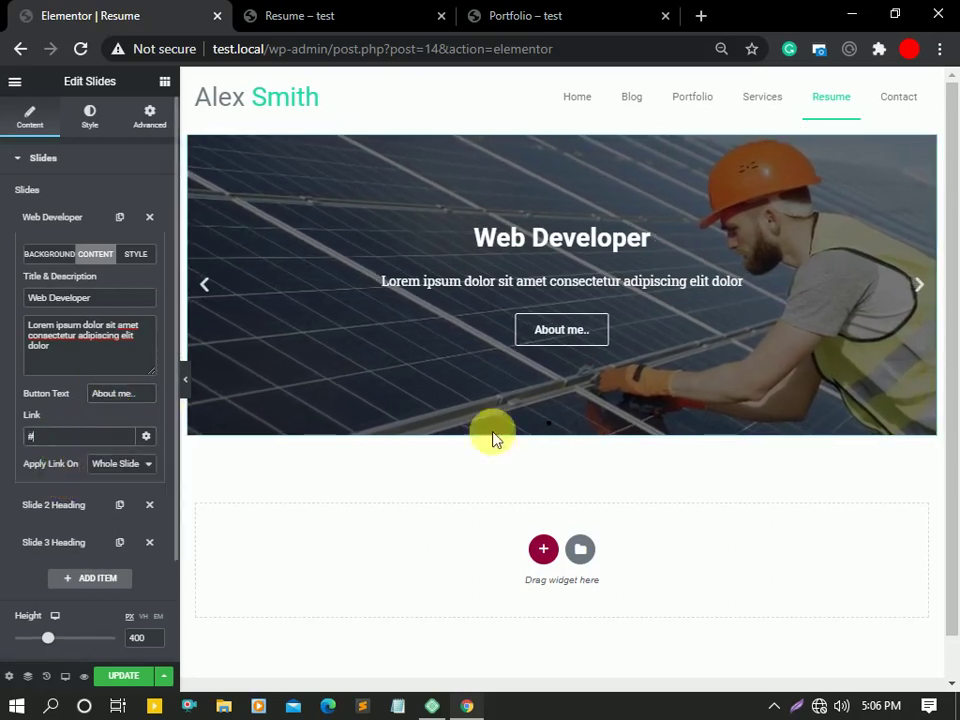
left_click(550, 338)
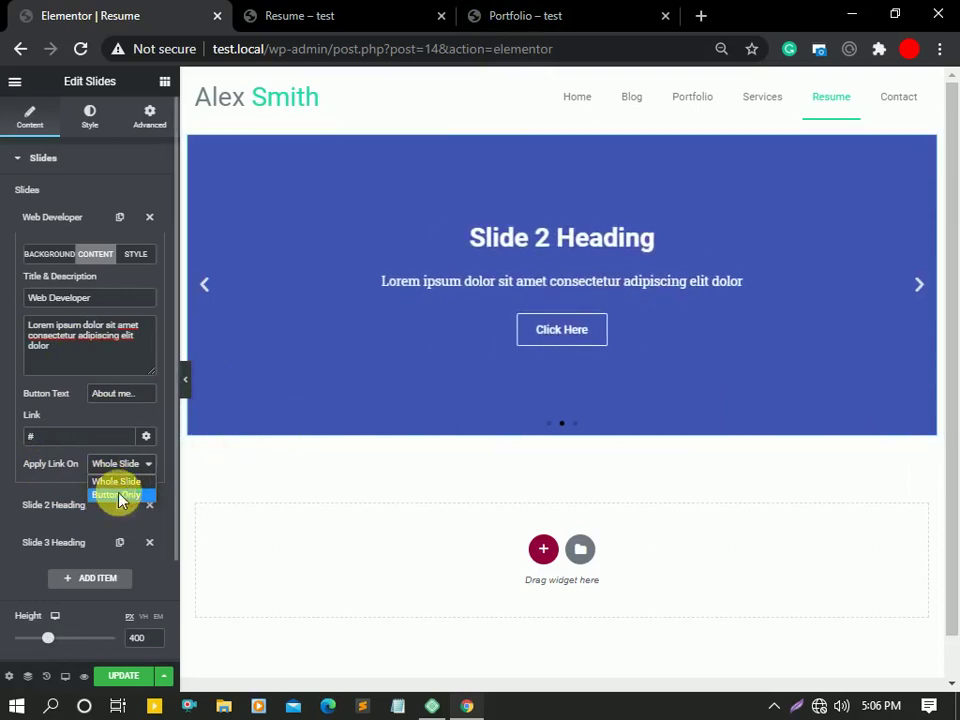
left_click(120, 495)
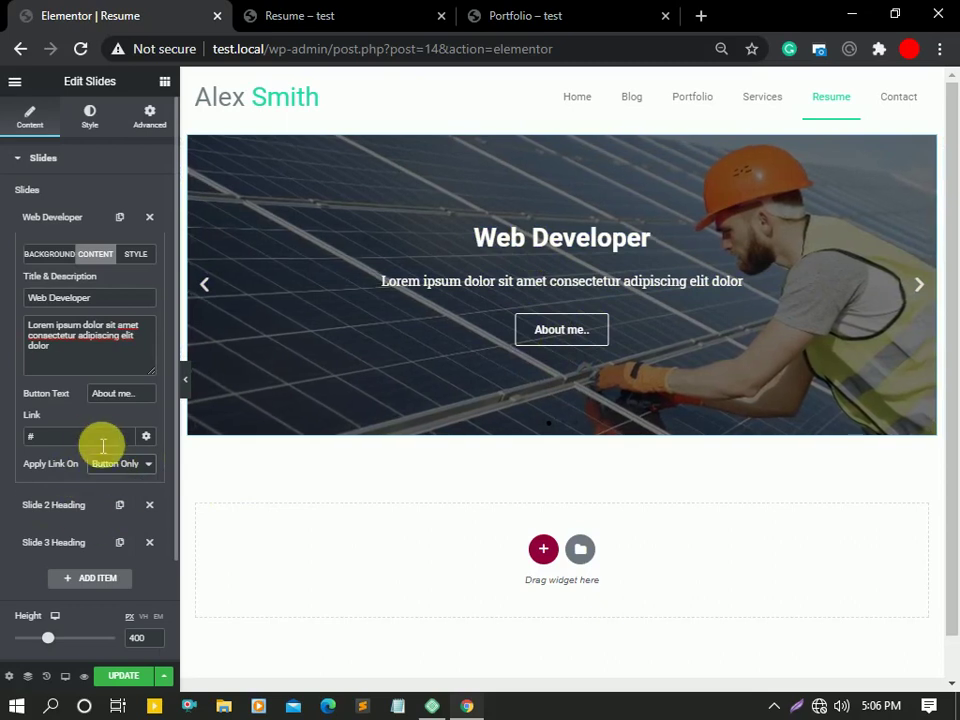
- Try a custom style with a light pink content color on the Web Developer slide and switch custom styling off again
left_click(137, 257)
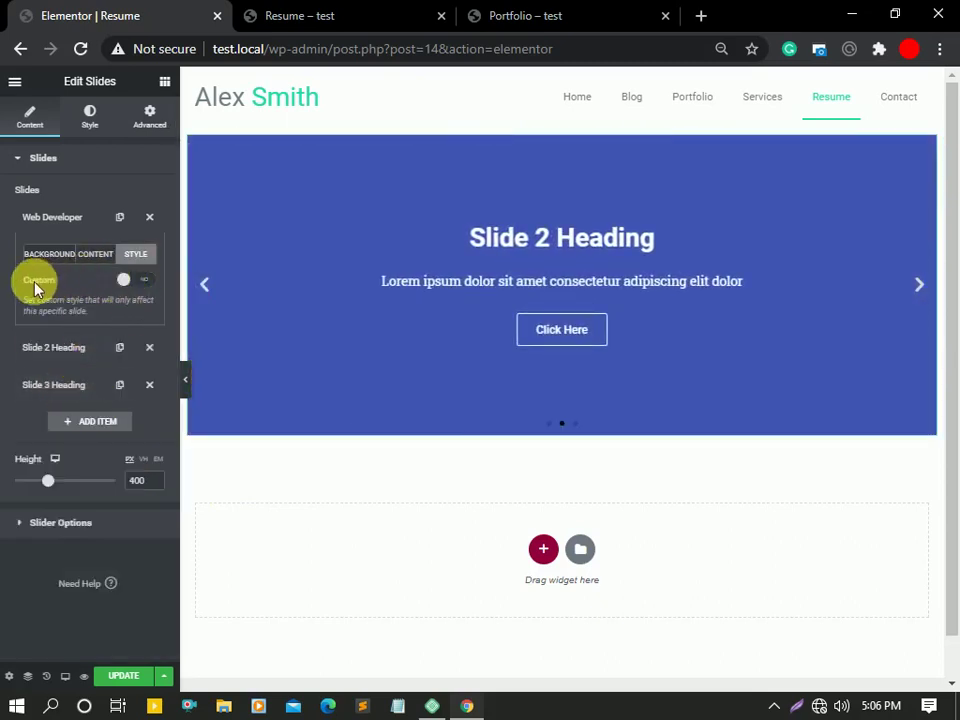
left_click(134, 284)
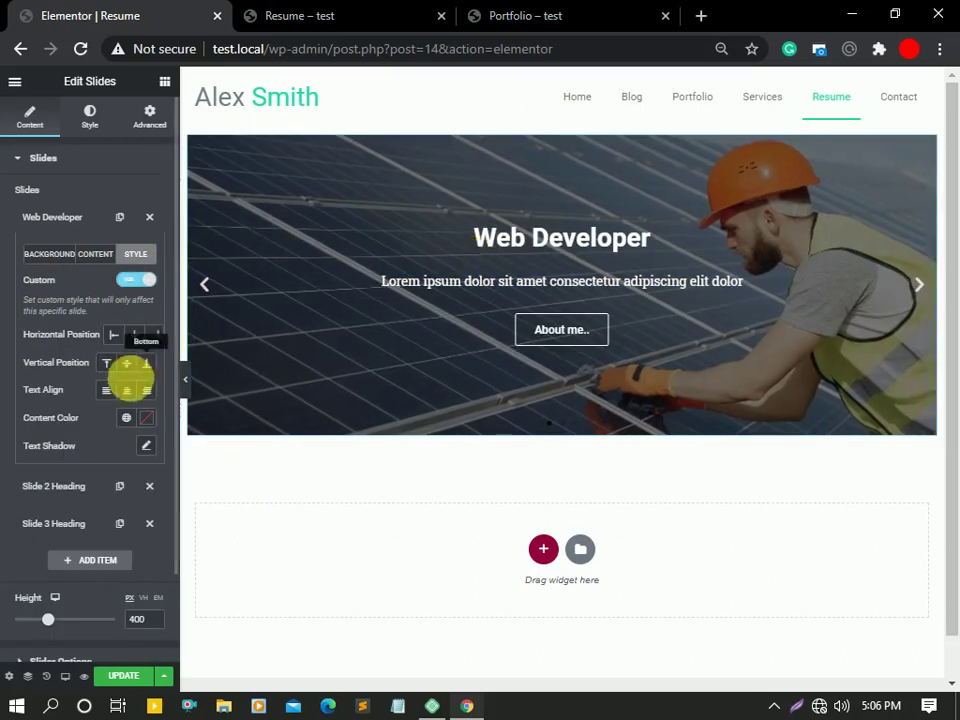
left_click(146, 417)
left_click_drag(186, 484, 130, 475)
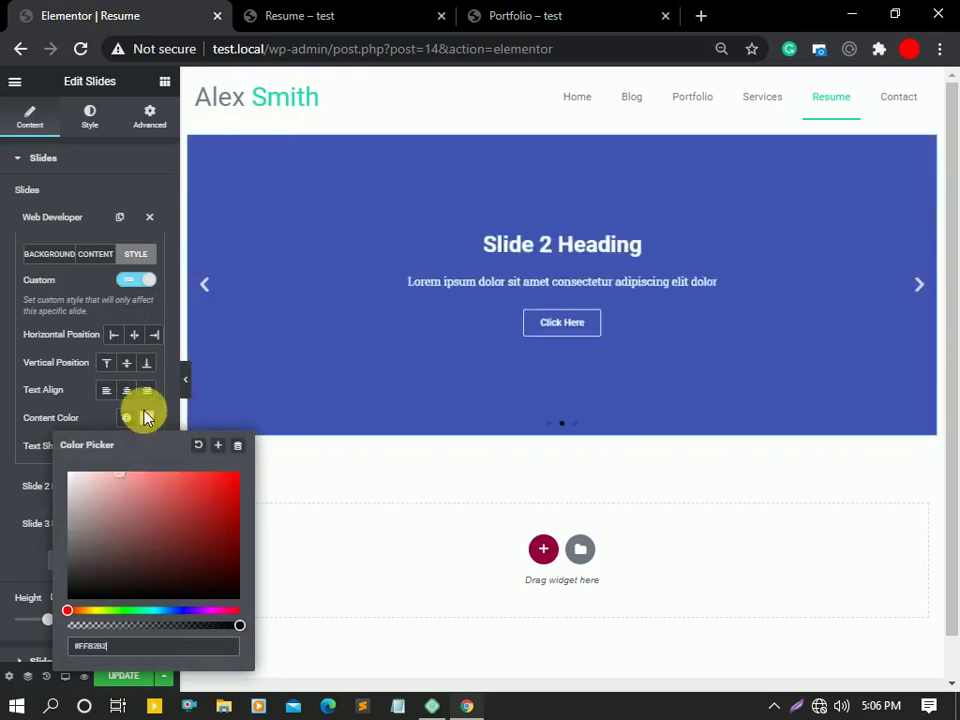
left_click(136, 280)
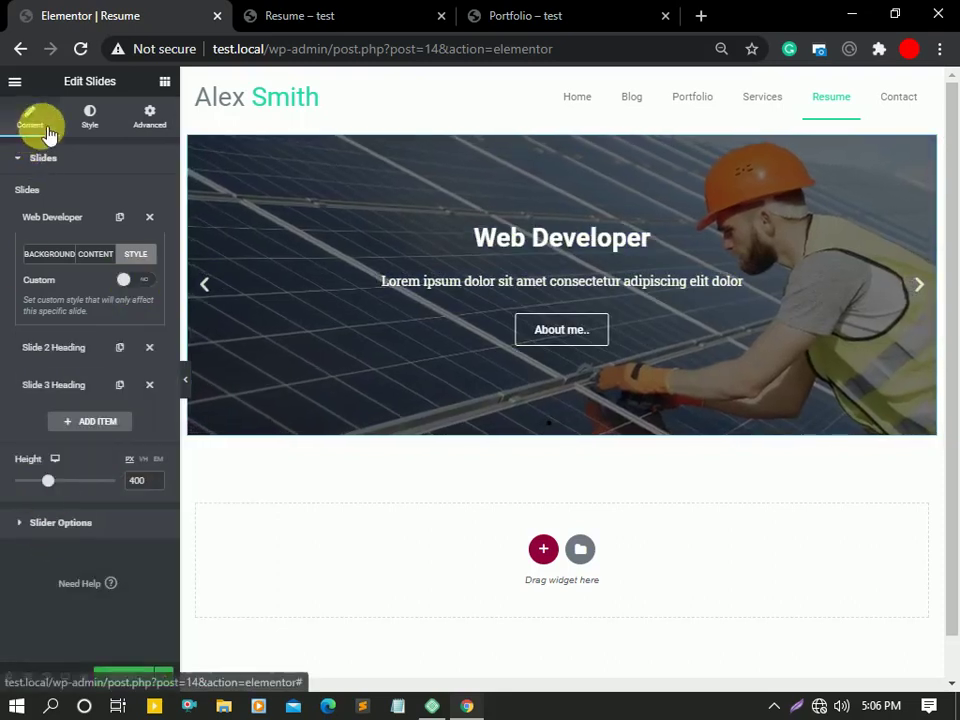
- Set the slider's navigation to Arrows in the slider options
left_click(61, 523)
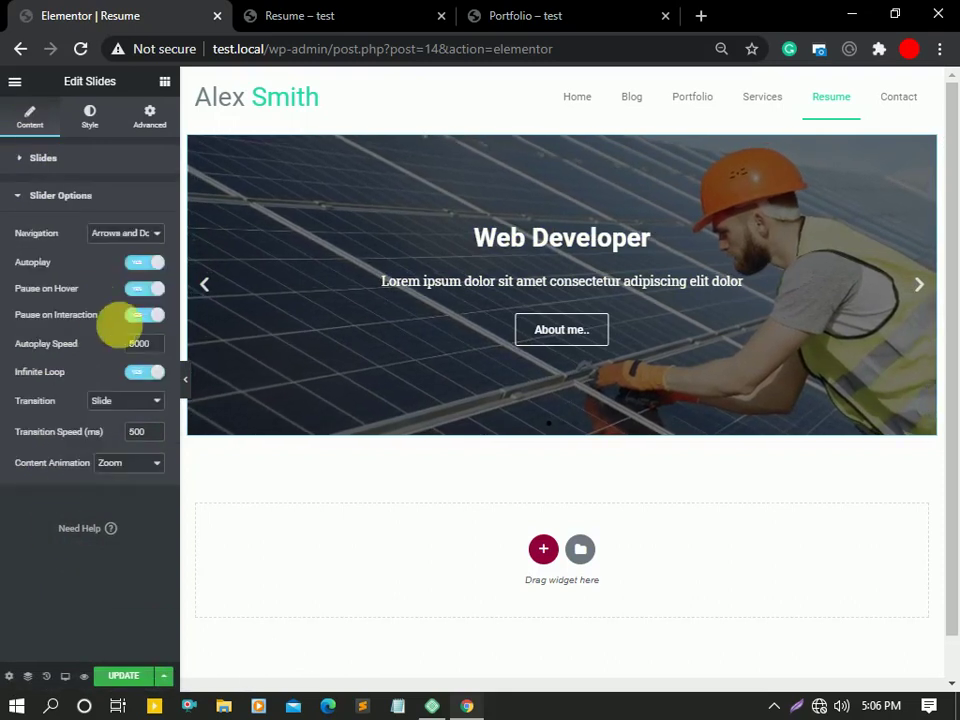
left_click(128, 236)
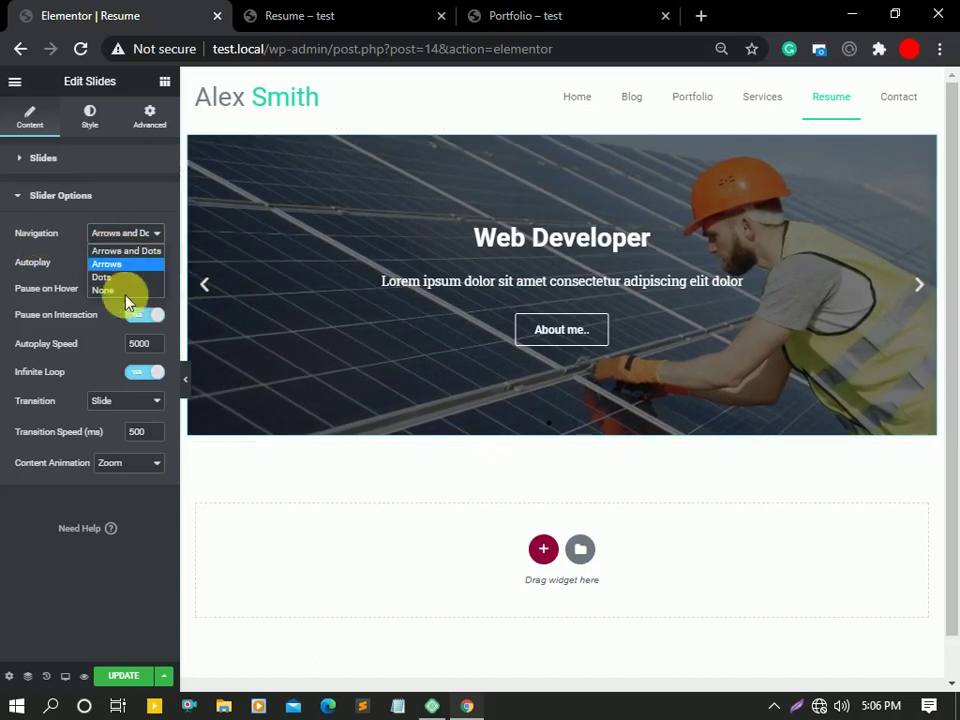
left_click(115, 264)
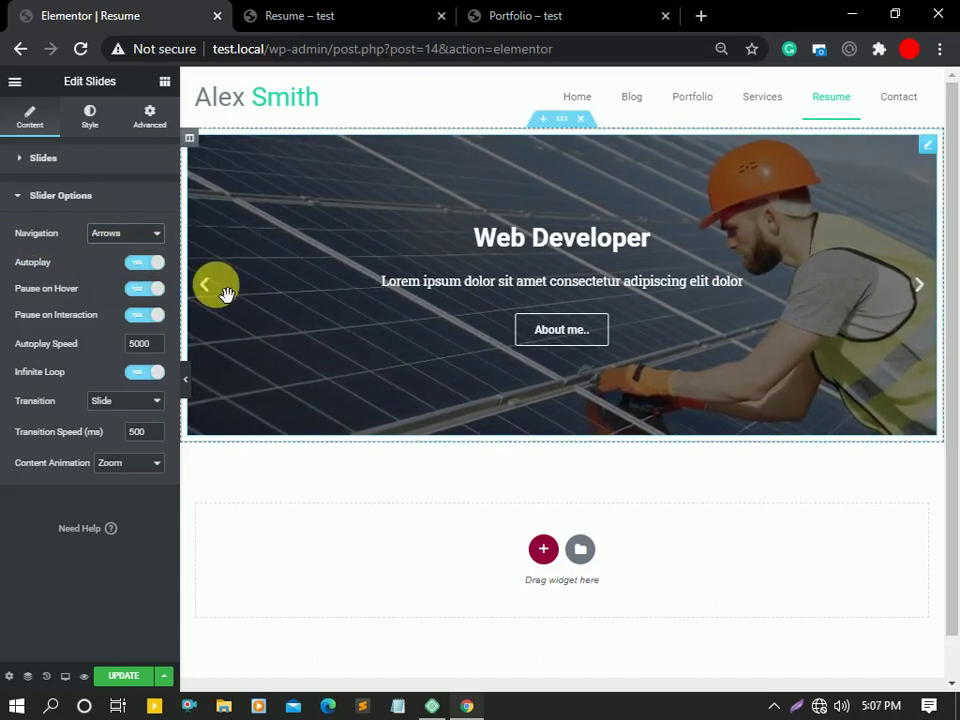
- Try the Dots and None navigation options for the slider
left_click(122, 240)
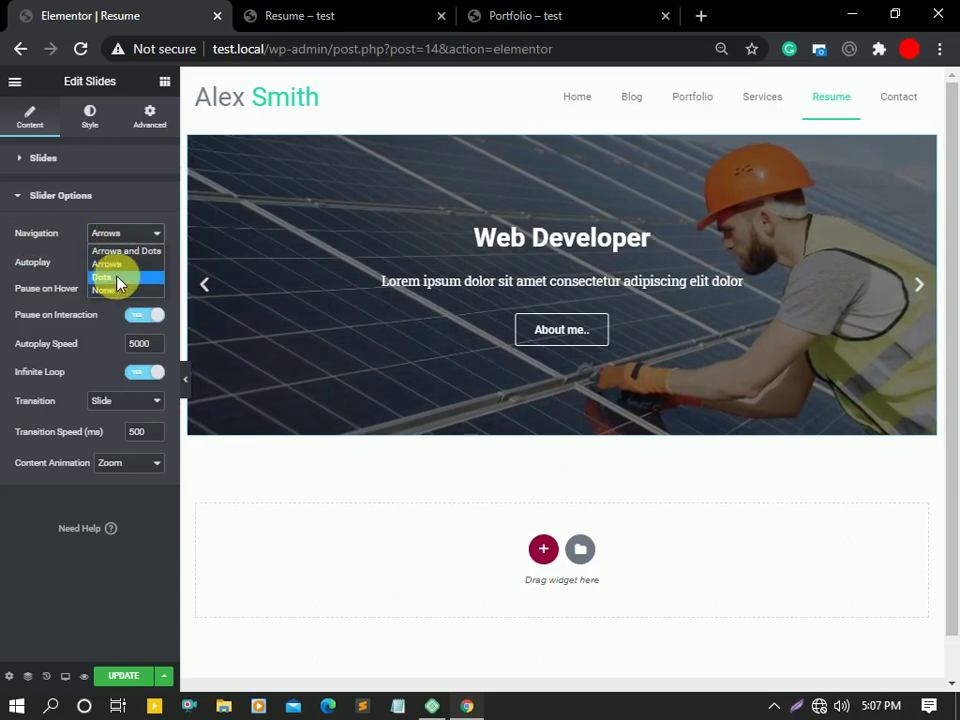
left_click(117, 278)
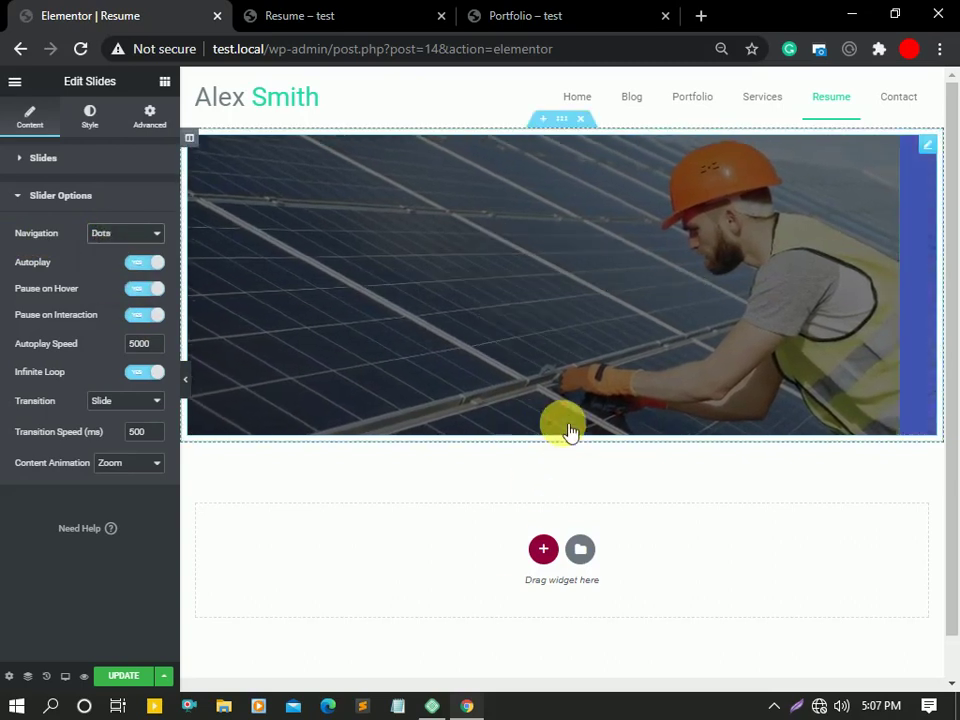
left_click(108, 238)
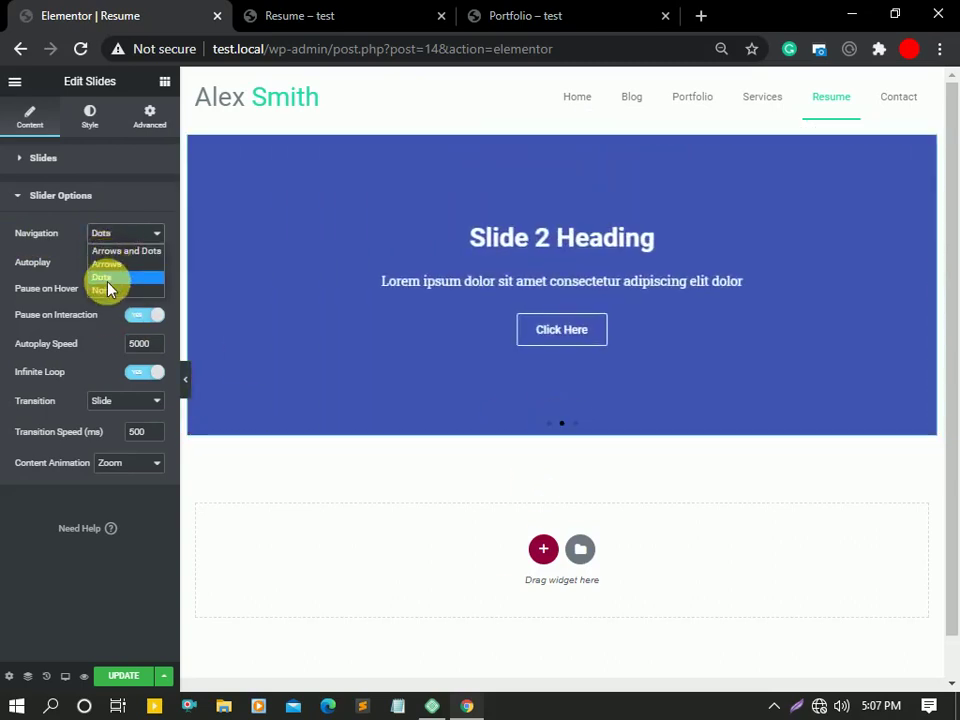
left_click(106, 291)
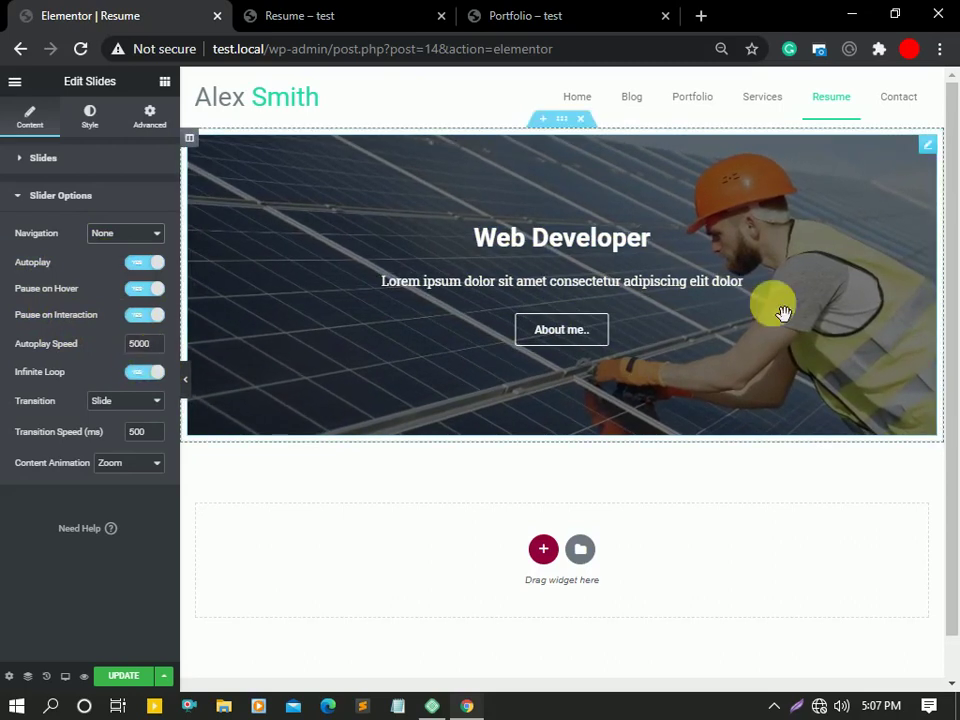
- Set the slider's transition to Fade and its navigation to Arrows and Dots, and try the previous arrow
left_click(105, 433)
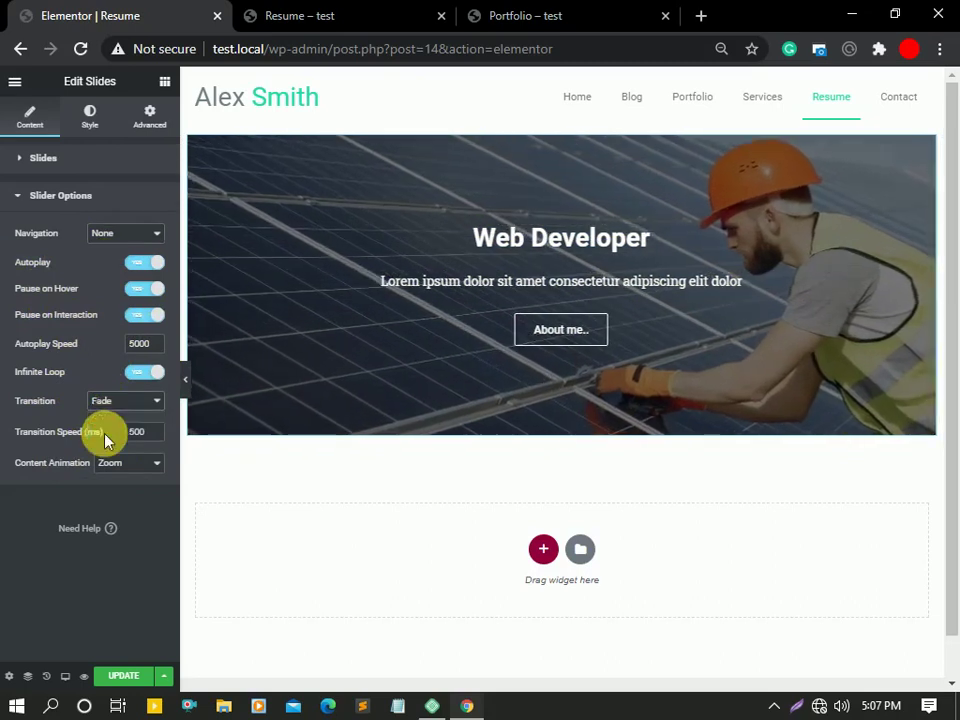
left_click(135, 402)
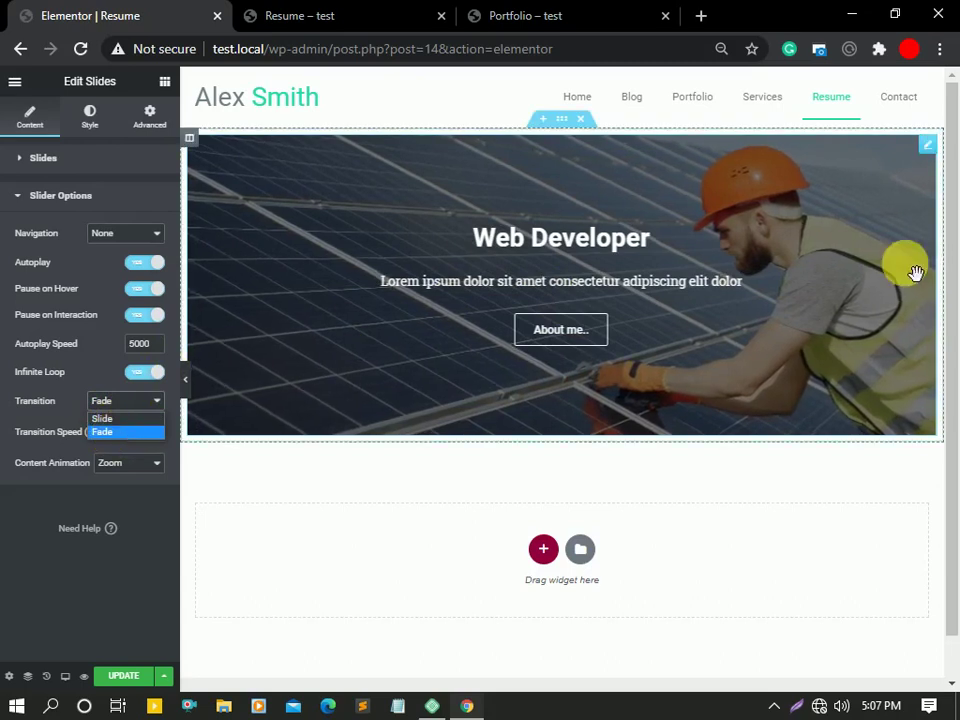
left_click(128, 233)
key("Escape")
left_click(108, 250)
left_click(210, 292)
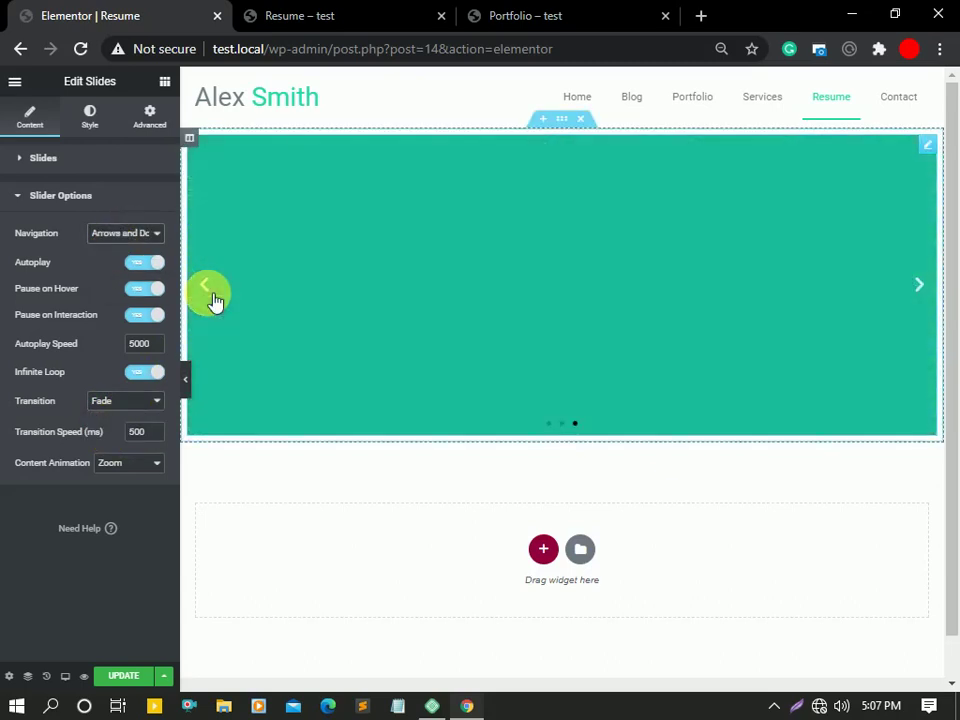
left_click(115, 474)
left_click(105, 463)
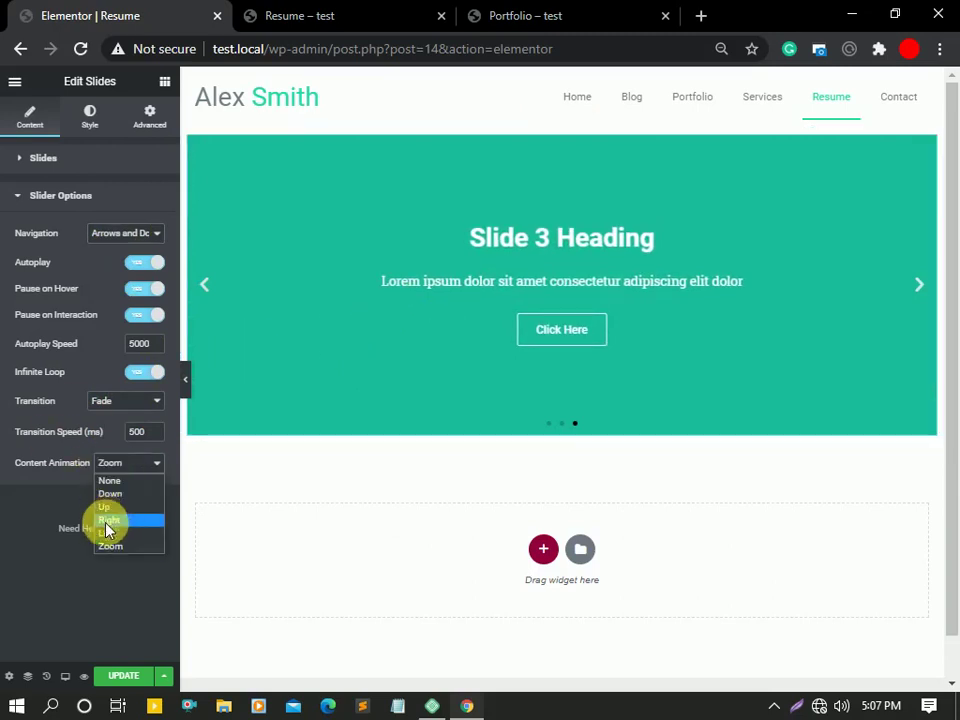
left_click(133, 466)
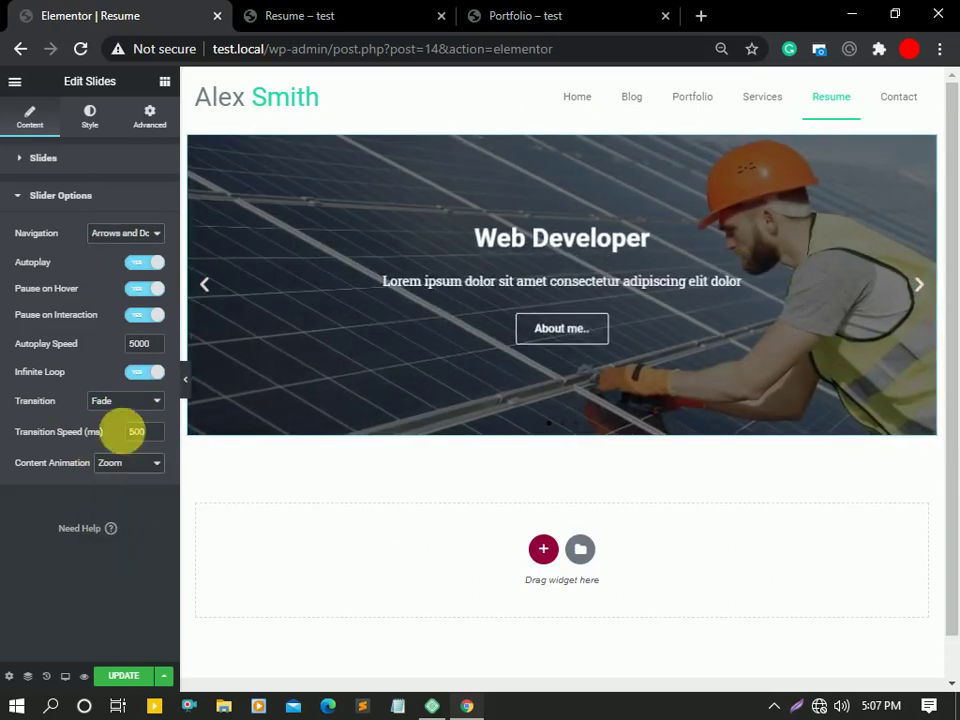
left_click(89, 118)
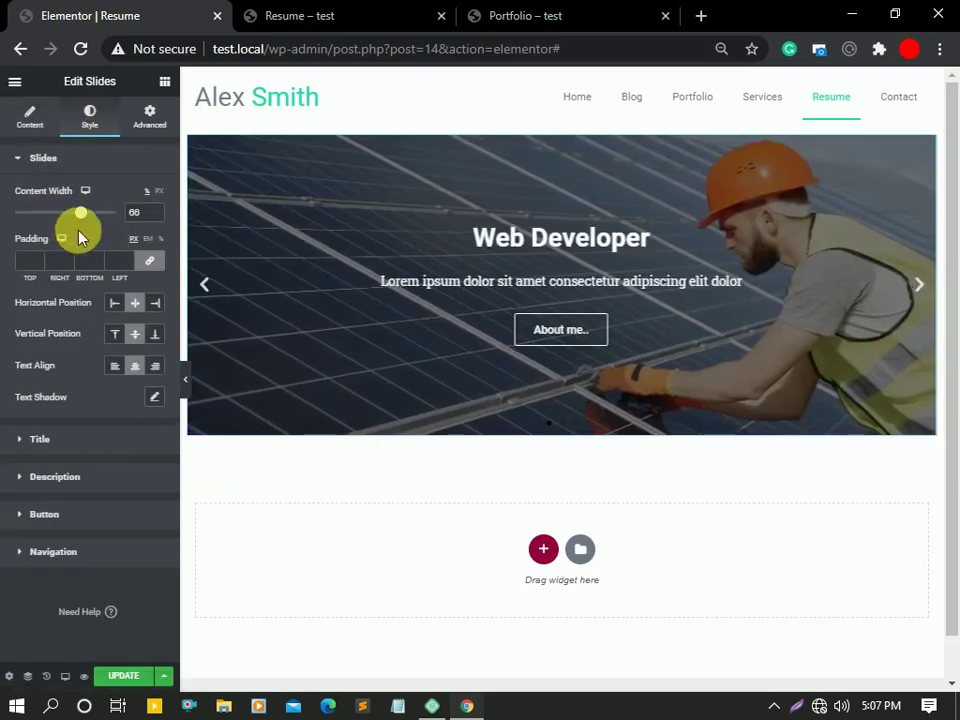
- Give the second slide the desk photo from the media library as background, with Ken Burns effect and background overlay turned on
left_click(30, 117)
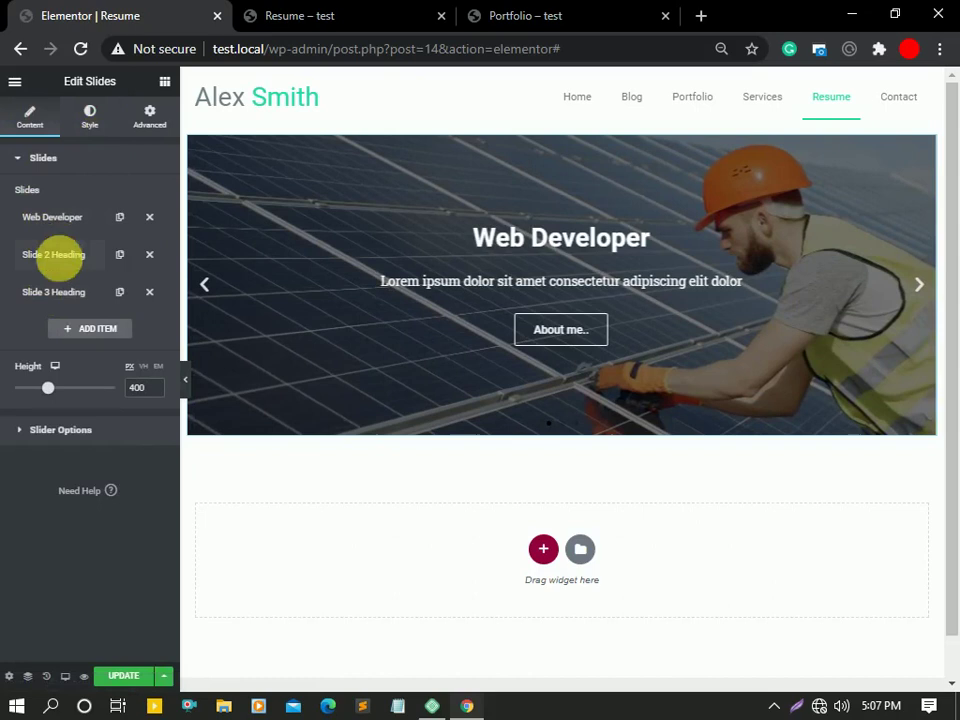
left_click(66, 258)
left_click(60, 381)
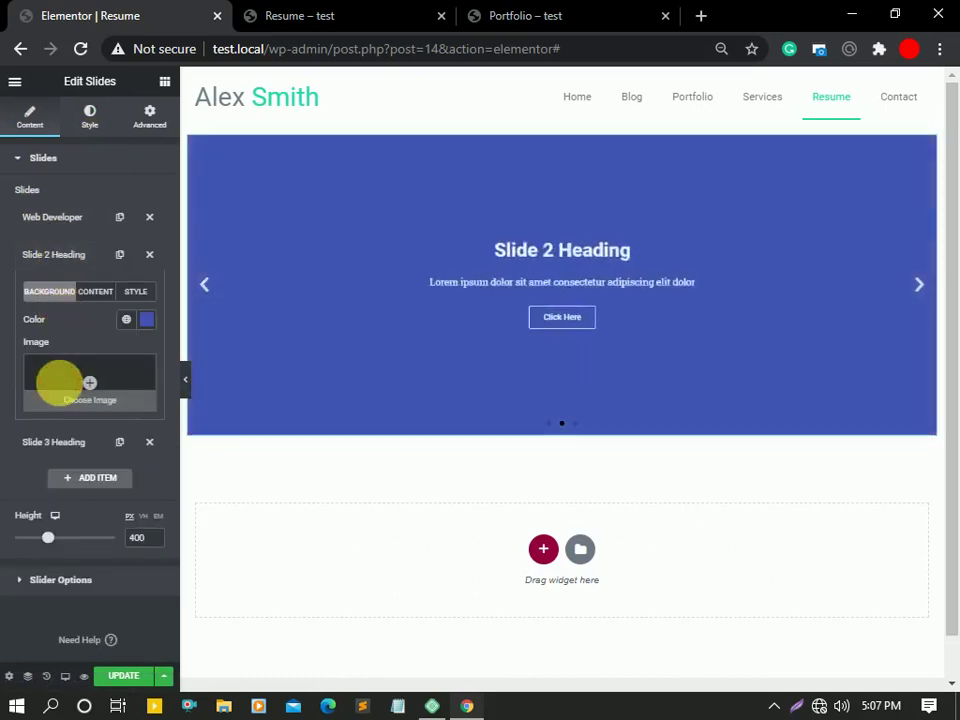
left_click(175, 302)
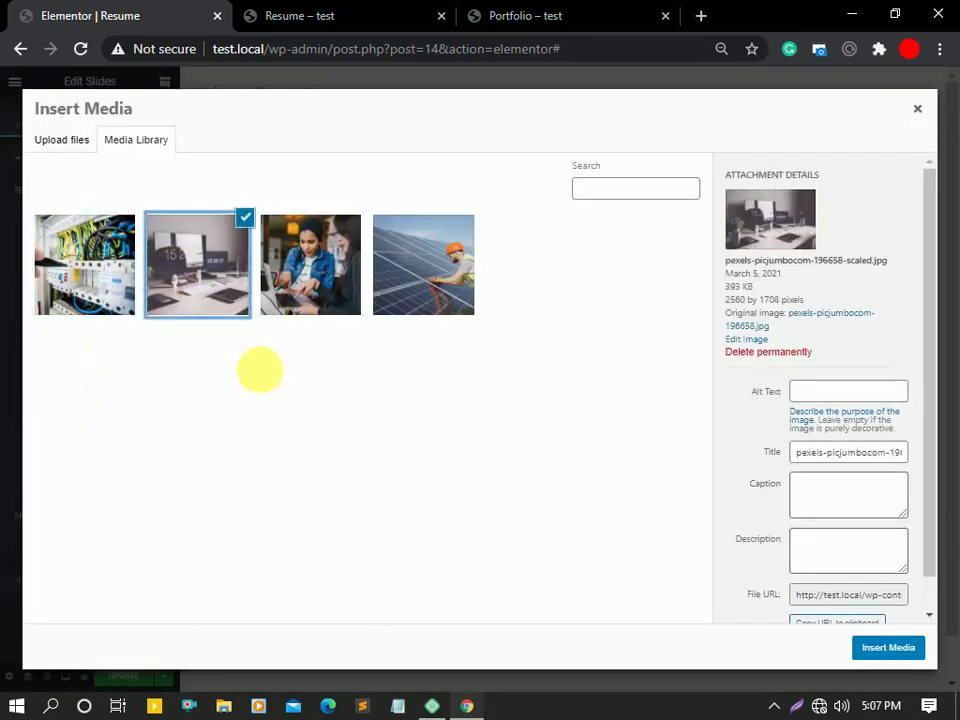
left_click(900, 644)
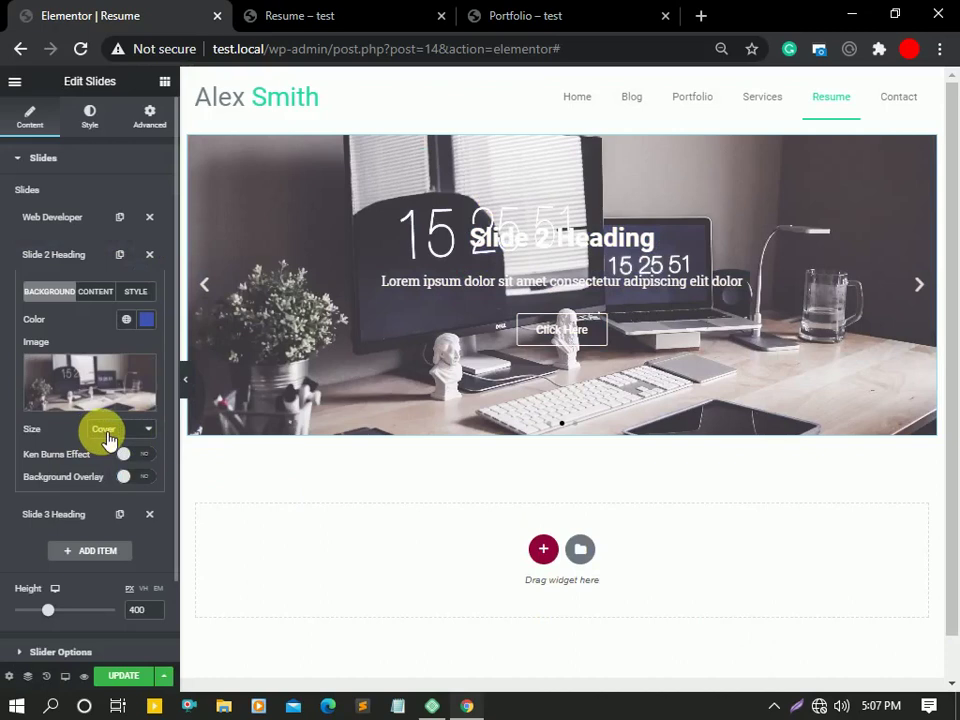
left_click(131, 456)
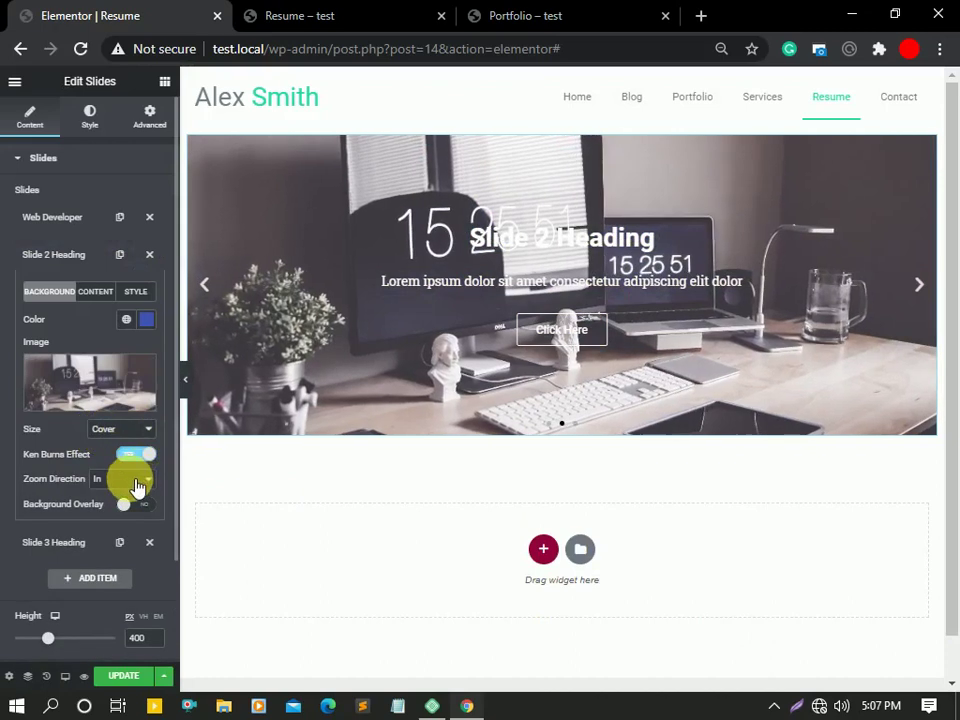
left_click(130, 505)
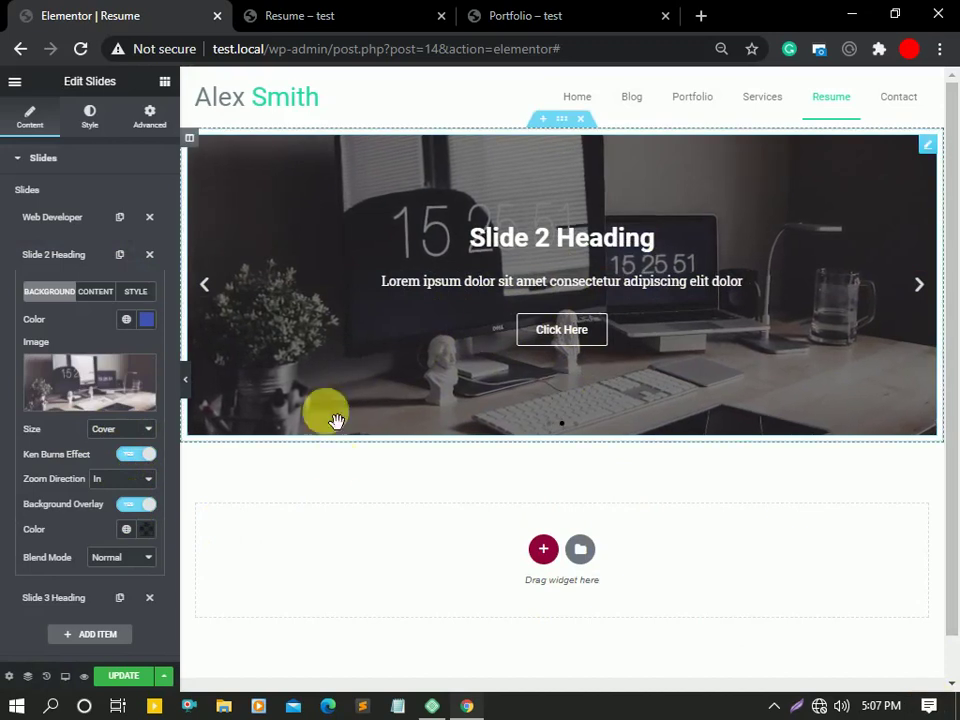
- Set the third slide's background image to the electrical panel photo from the media library
left_click(55, 598)
left_click(66, 420)
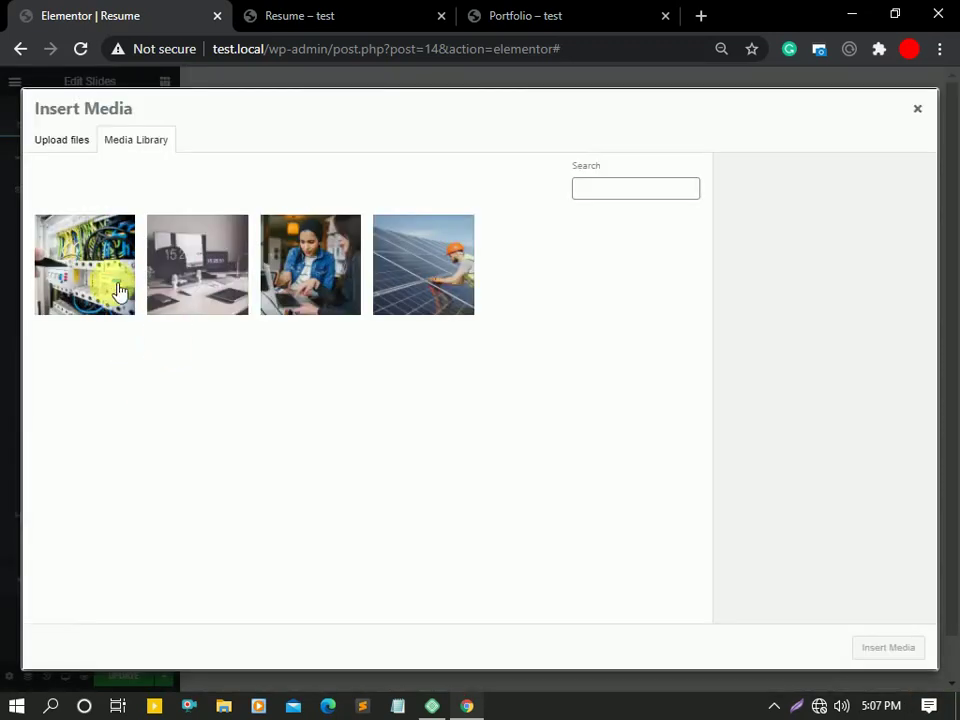
left_click(112, 265)
left_click(876, 650)
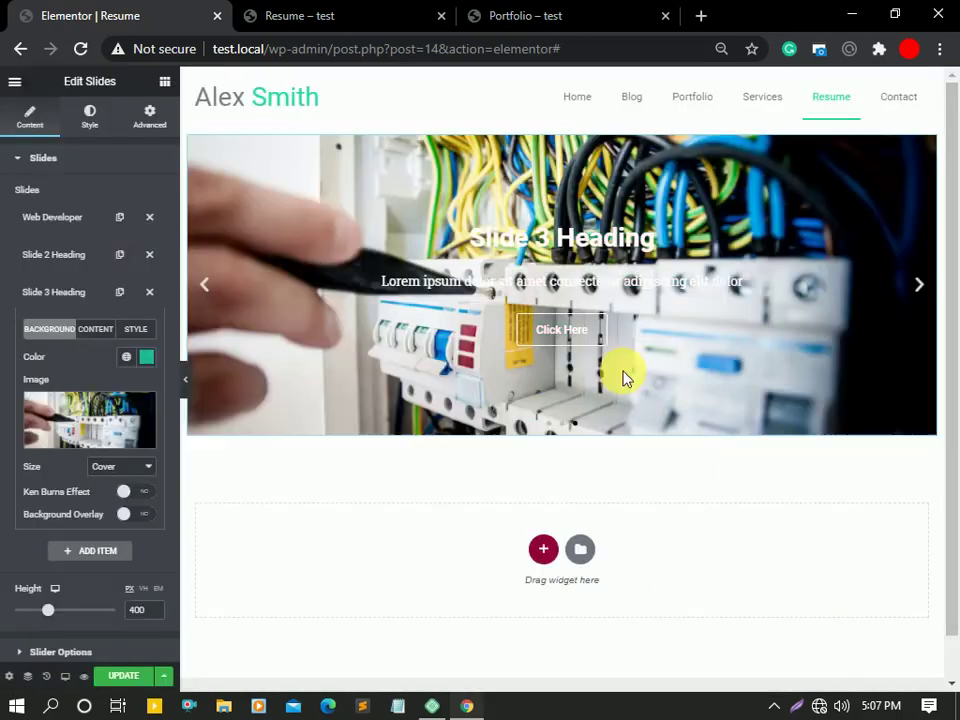
- Turn on the third slide's Ken Burns effect with zoom direction Out and enable its background overlay
left_click(132, 492)
left_click(120, 516)
left_click(118, 537)
left_click(135, 541)
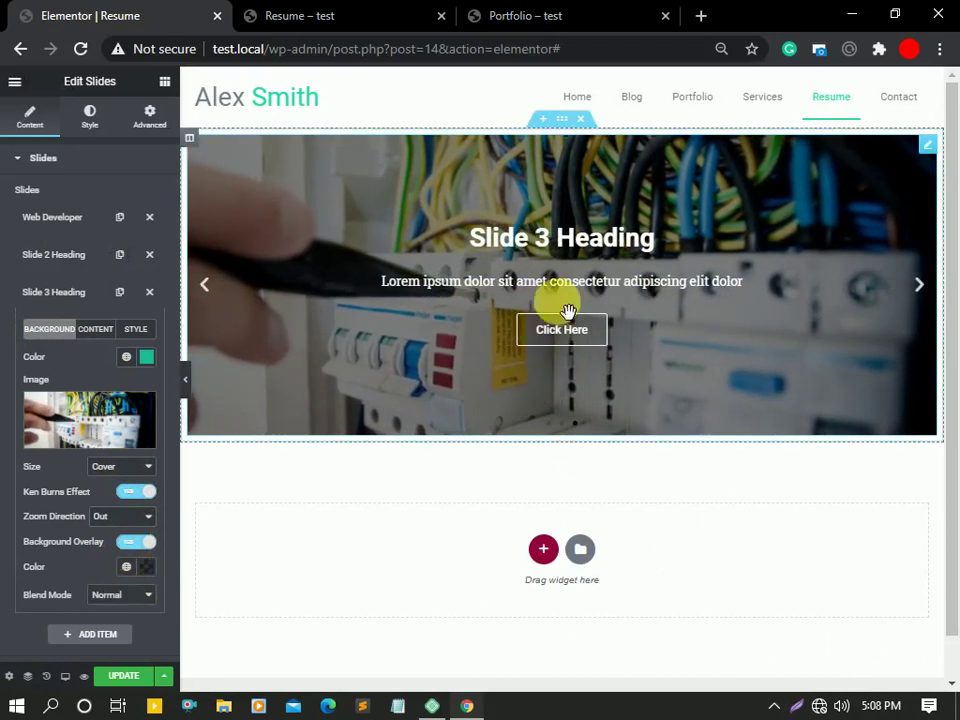
- Page through the slides with the slider's next arrow to preview their backgrounds and transitions
left_click(920, 285)
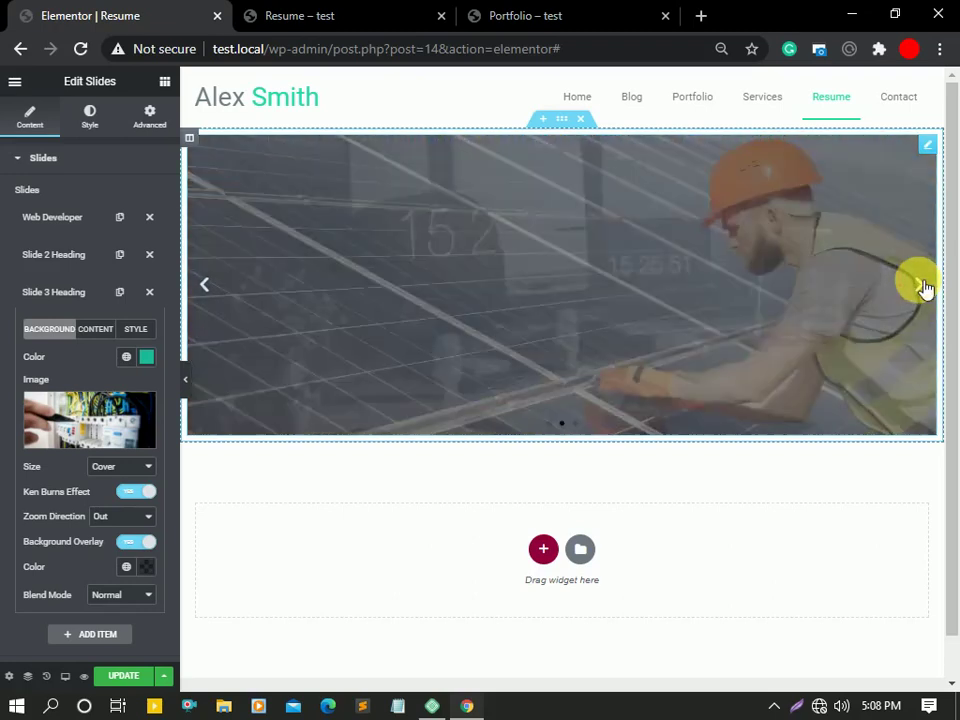
left_click(920, 285)
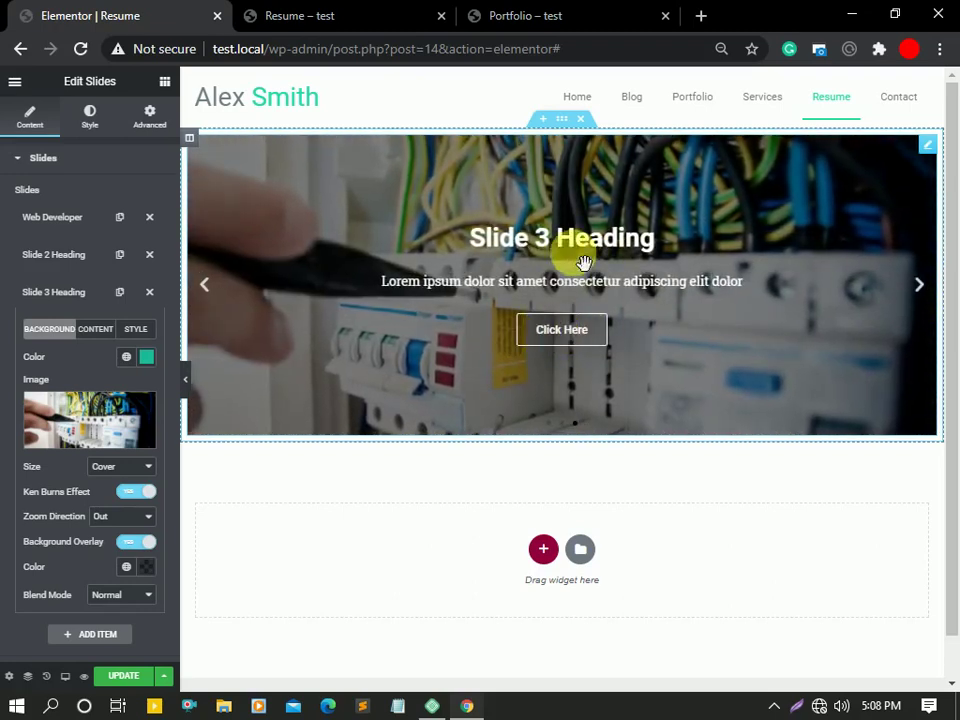
left_click(920, 286)
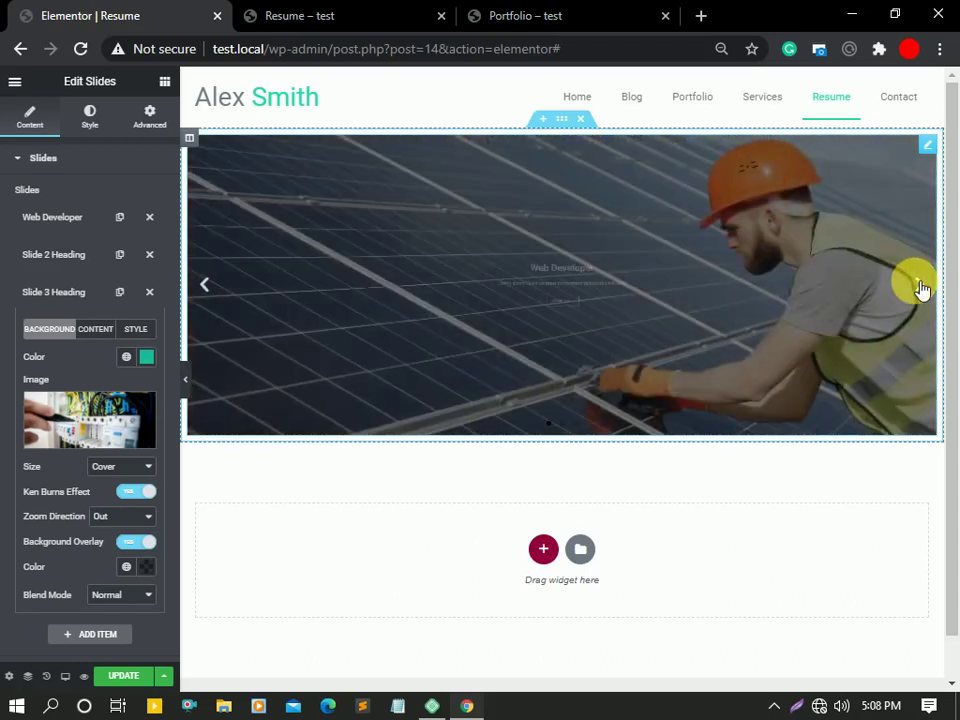
left_click(920, 286)
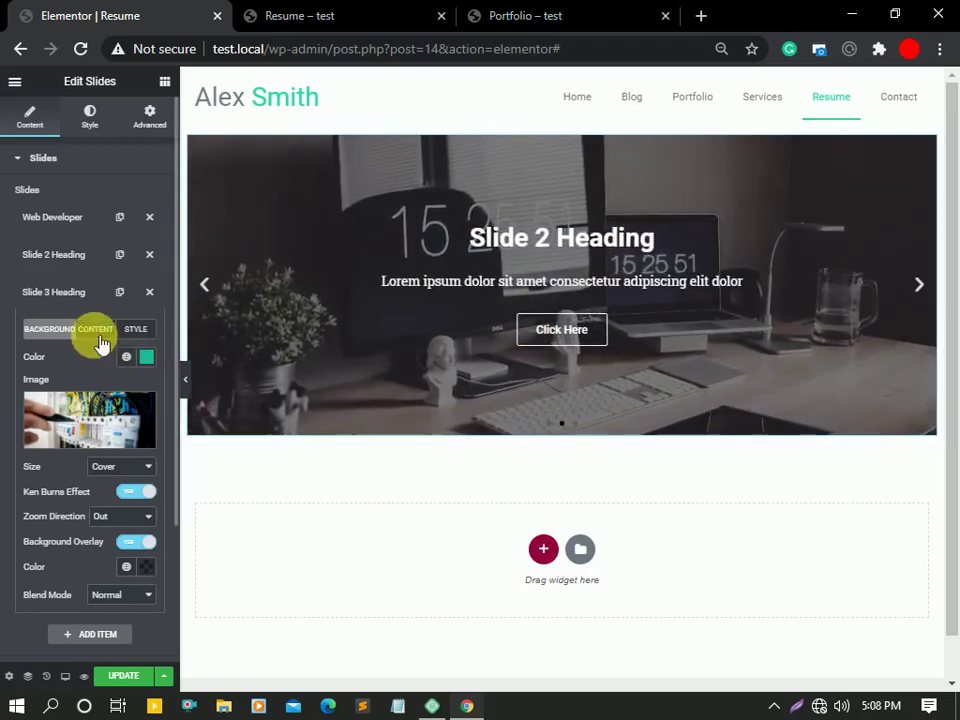
- Set the slides' content width to 90%
left_click(90, 112)
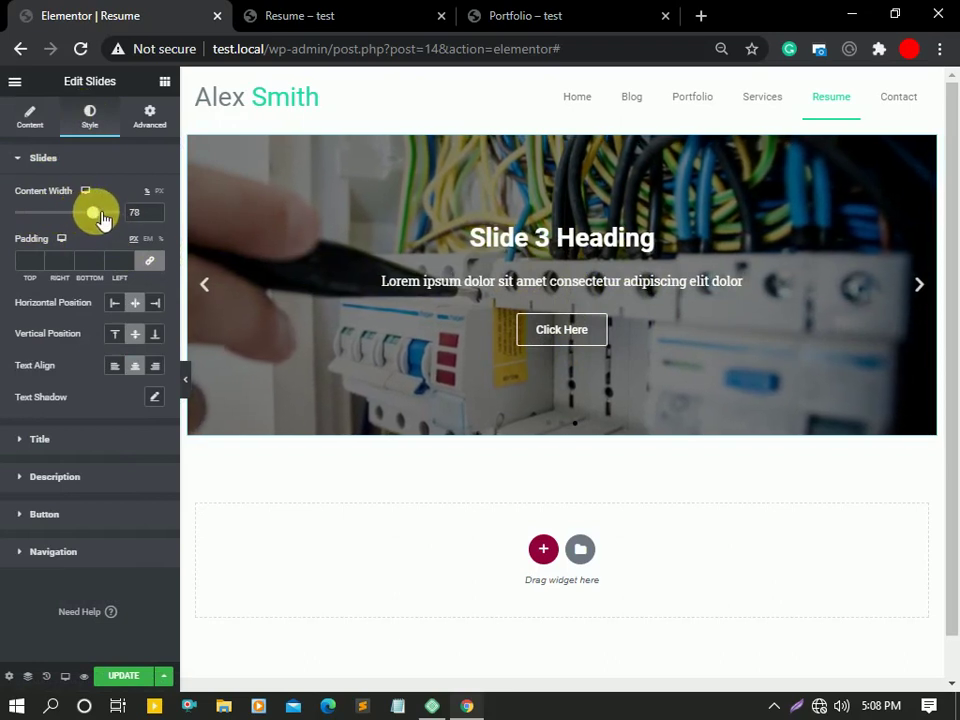
left_click_drag(136, 213, 111, 220)
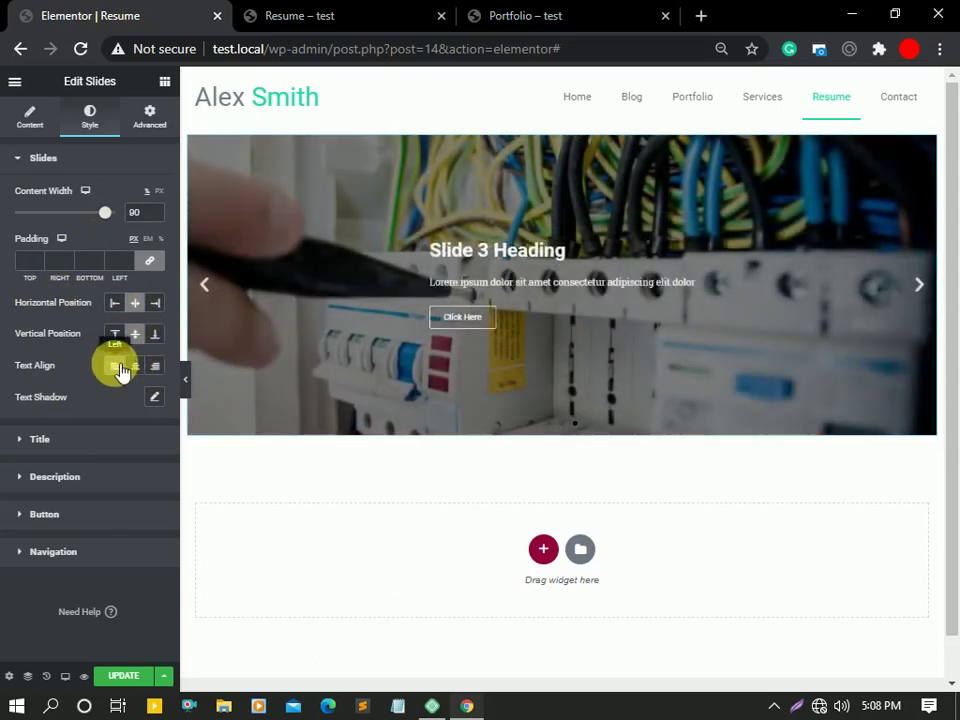
- Try left text alignment, left horizontal position and a text shadow on the slides, and restore the centered, shadowless style
left_click(135, 366)
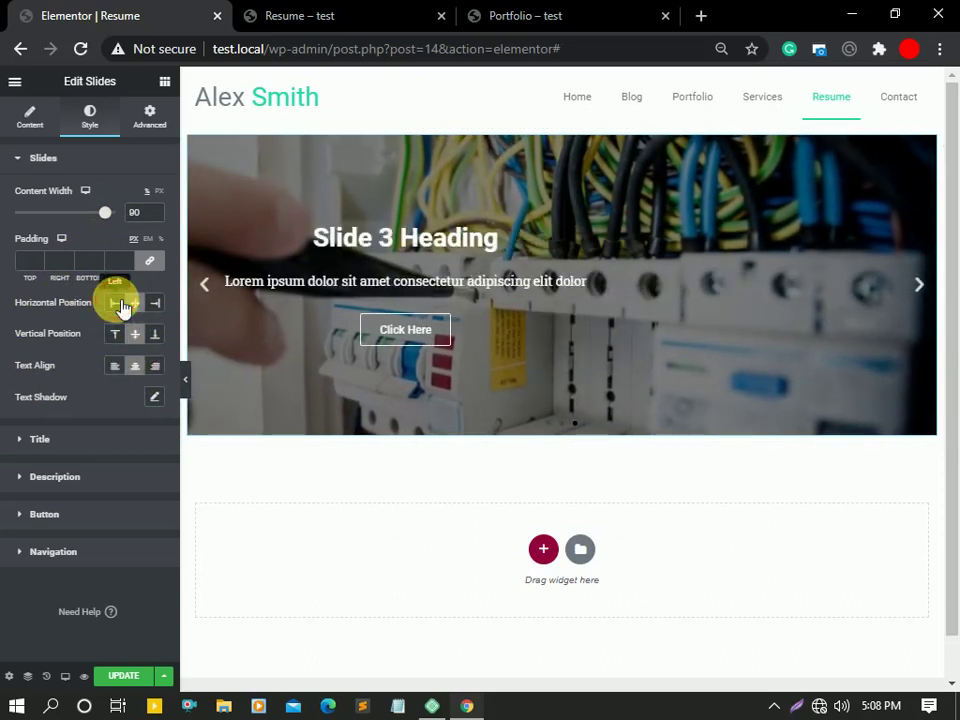
left_click(135, 335)
left_click(143, 312)
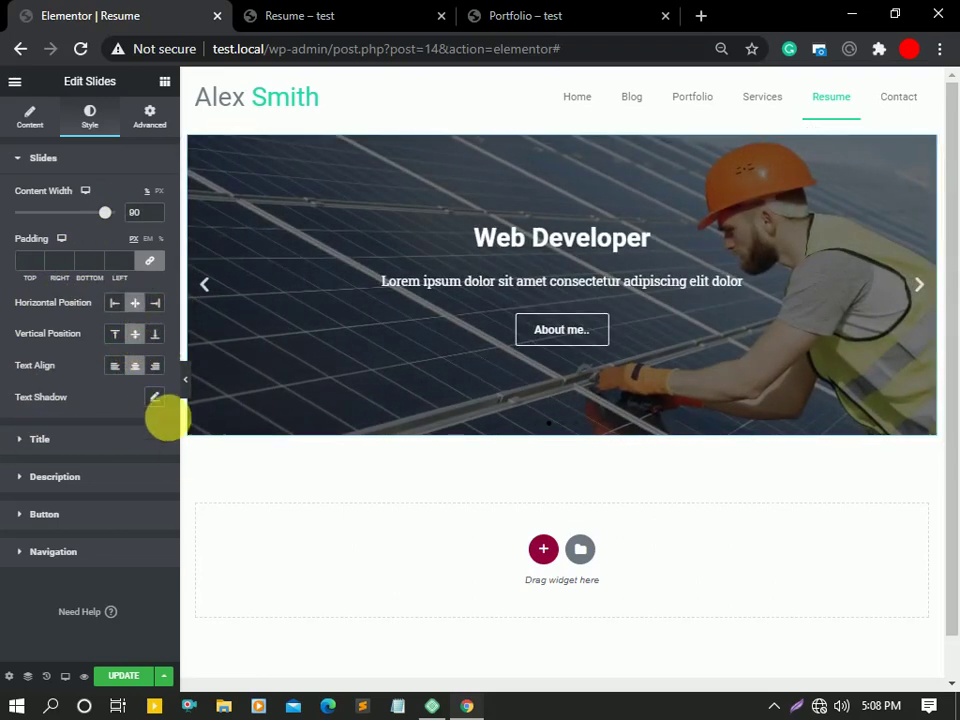
left_click(154, 397)
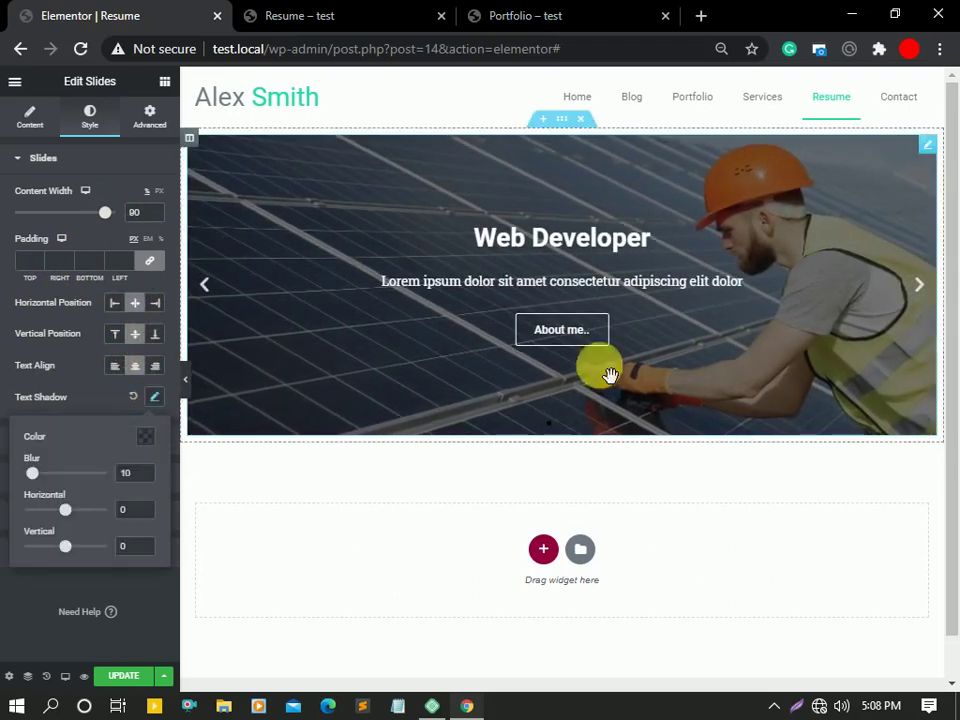
left_click(133, 396)
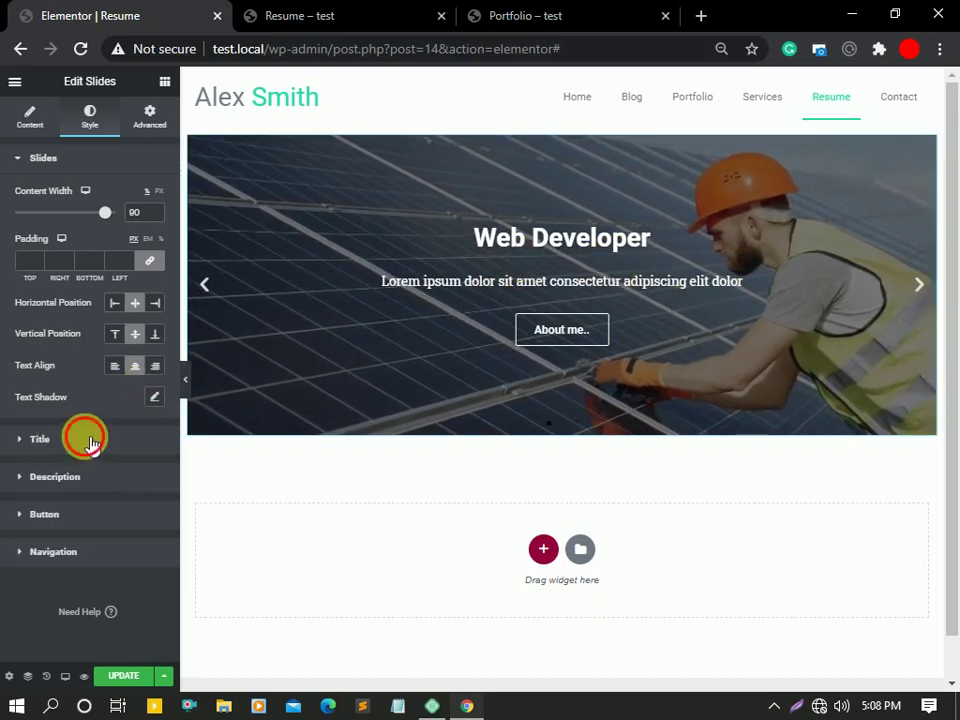
- Set the slide titles' spacing to 28 and their text color to white (#FFFFFF)
left_click(40, 439)
left_click_drag(22, 251, 43, 252)
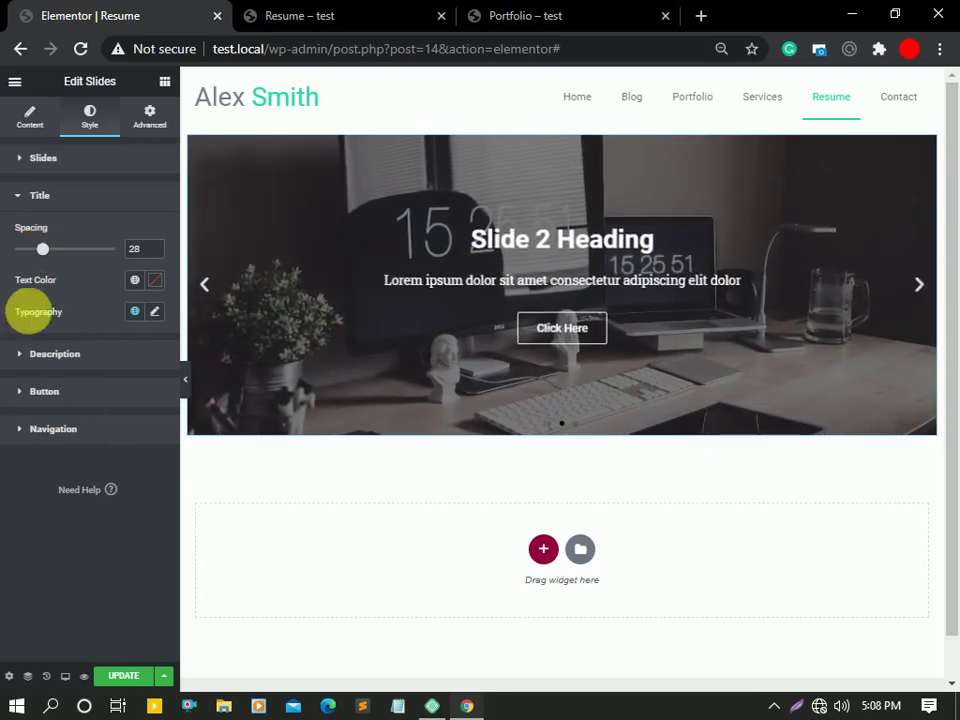
left_click(155, 281)
mouse_move(128, 362)
left_mouse_down()
mouse_move(222, 360)
mouse_move(124, 381)
left_mouse_up()
left_click_drag(44, 391, 6, 297)
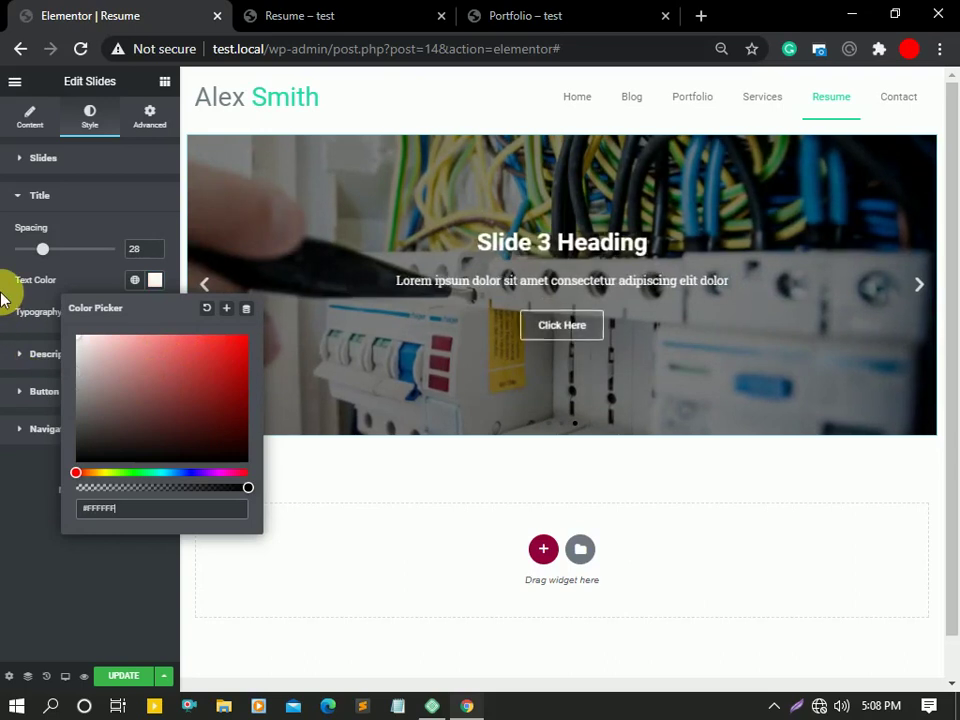
left_click(155, 281)
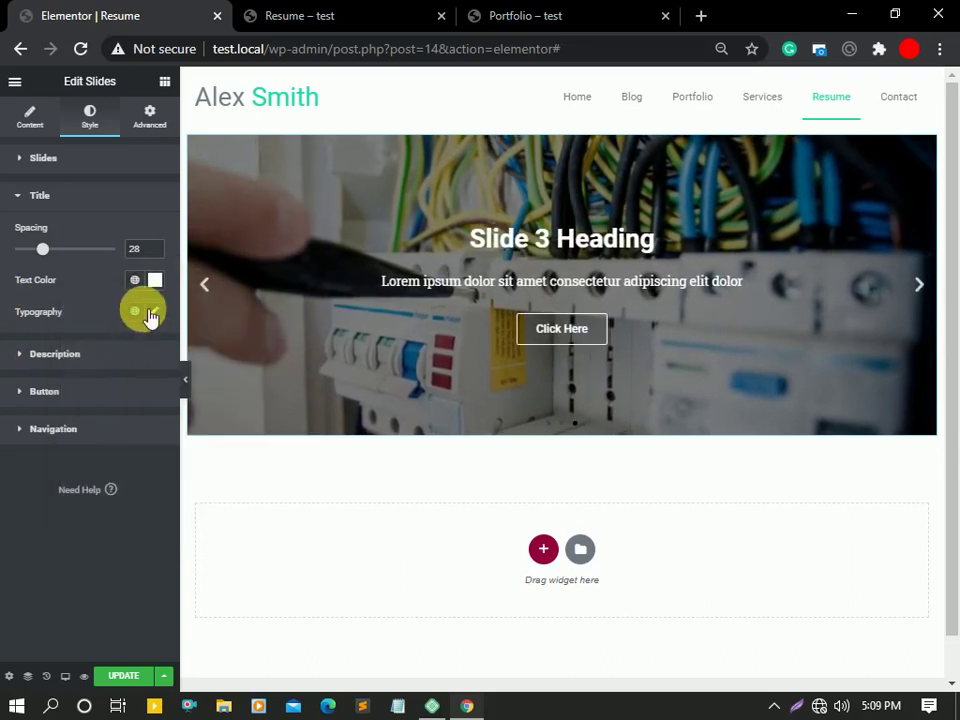
- Set the slide titles' typography to size 45 px and the Roboto Slab font family
left_click(155, 312)
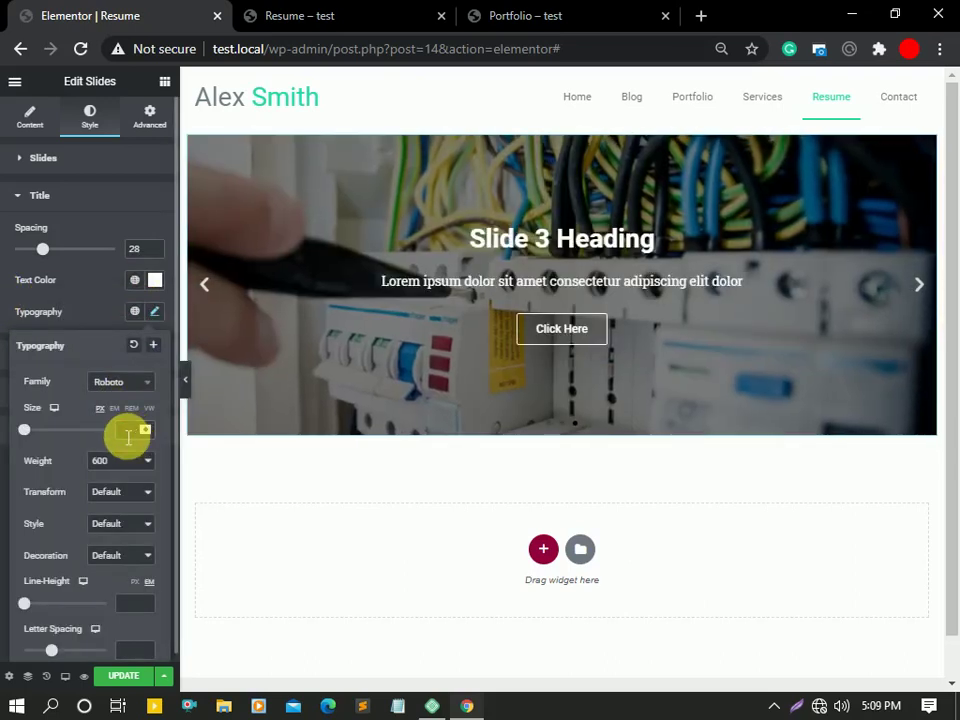
type("40")
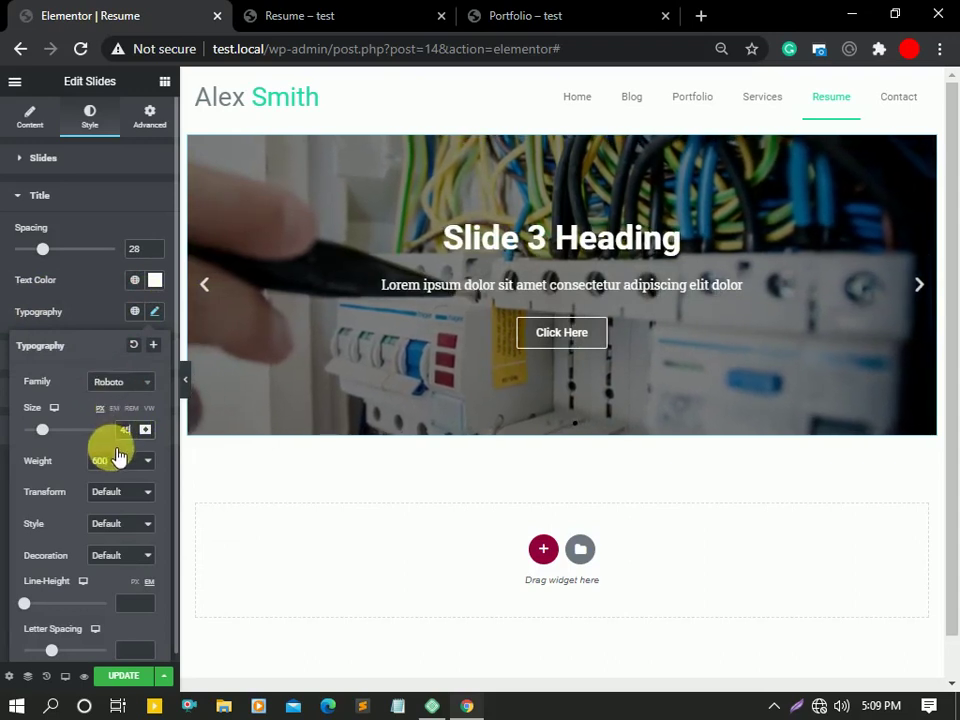
left_click(120, 382)
left_click(120, 530)
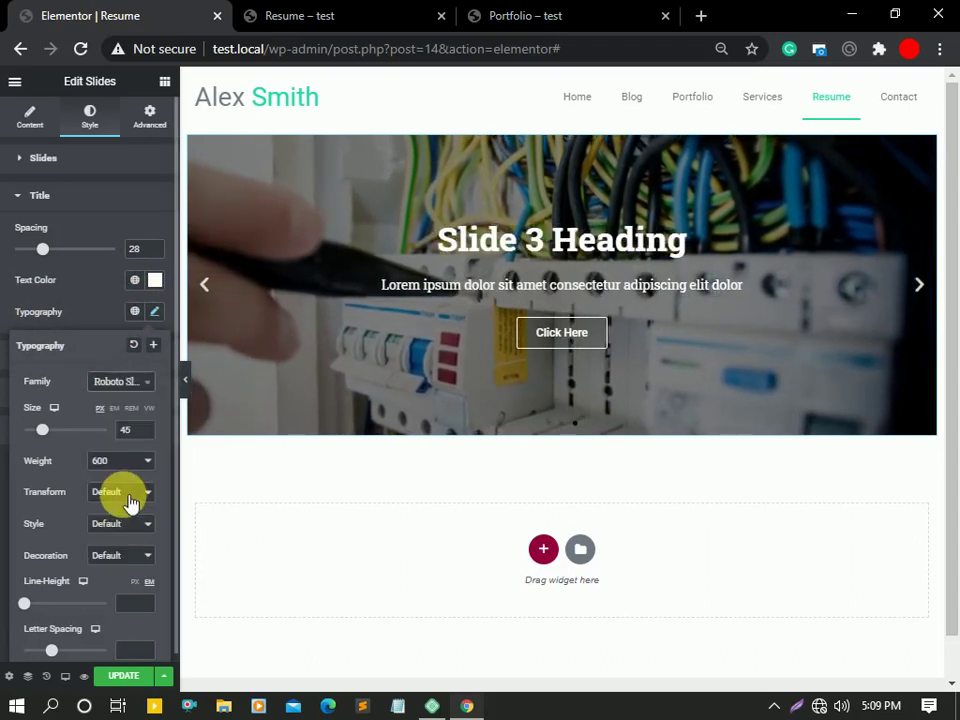
- Set the slide titles' line height to 1.5 em
left_click(125, 605)
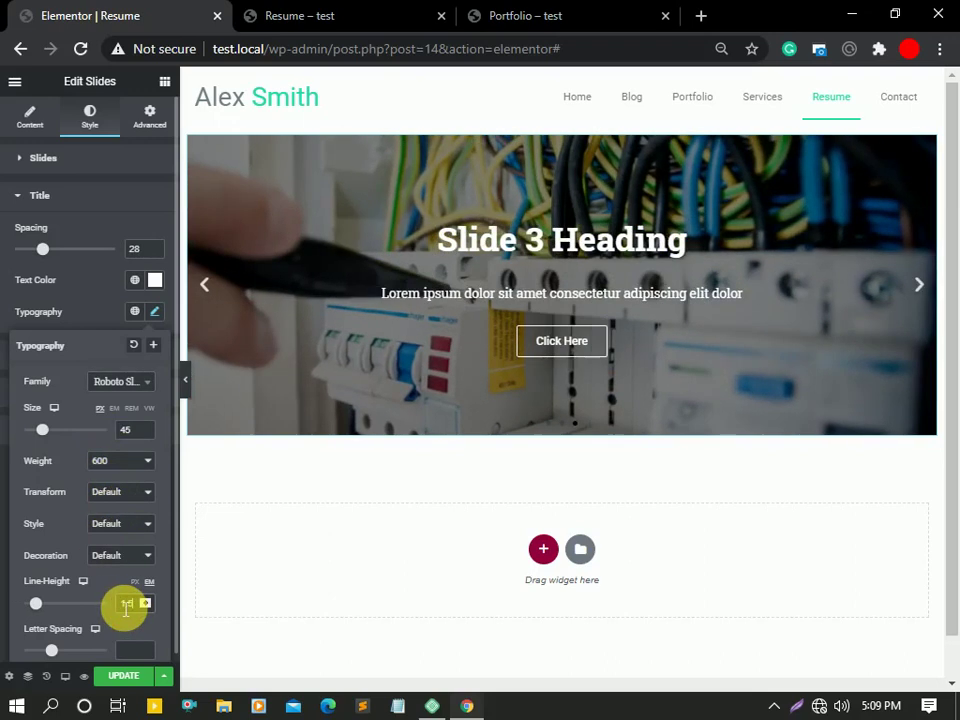
type("1.5")
left_click(148, 316)
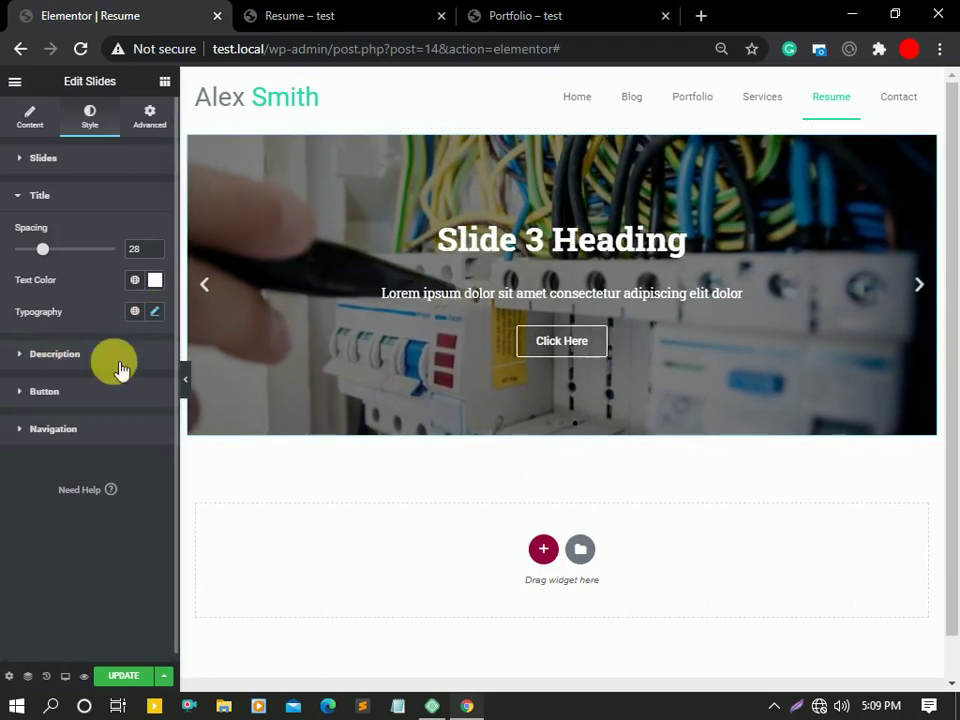
- Set the slide descriptions' spacing to 20 and their text color to a very light pink (#F7E7E7)
left_click(117, 358)
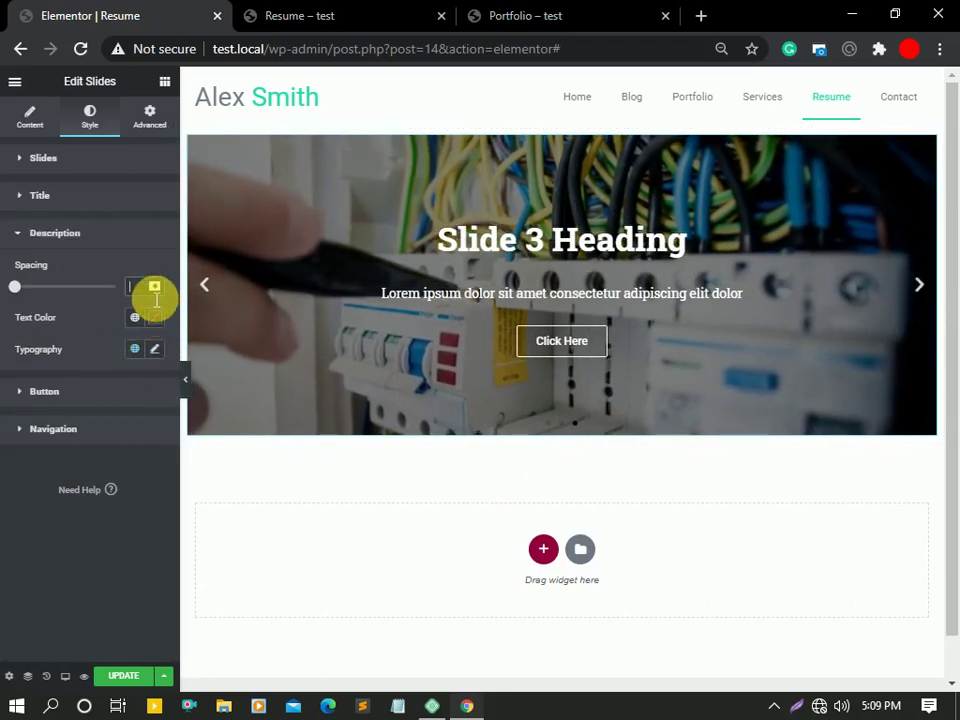
type("20")
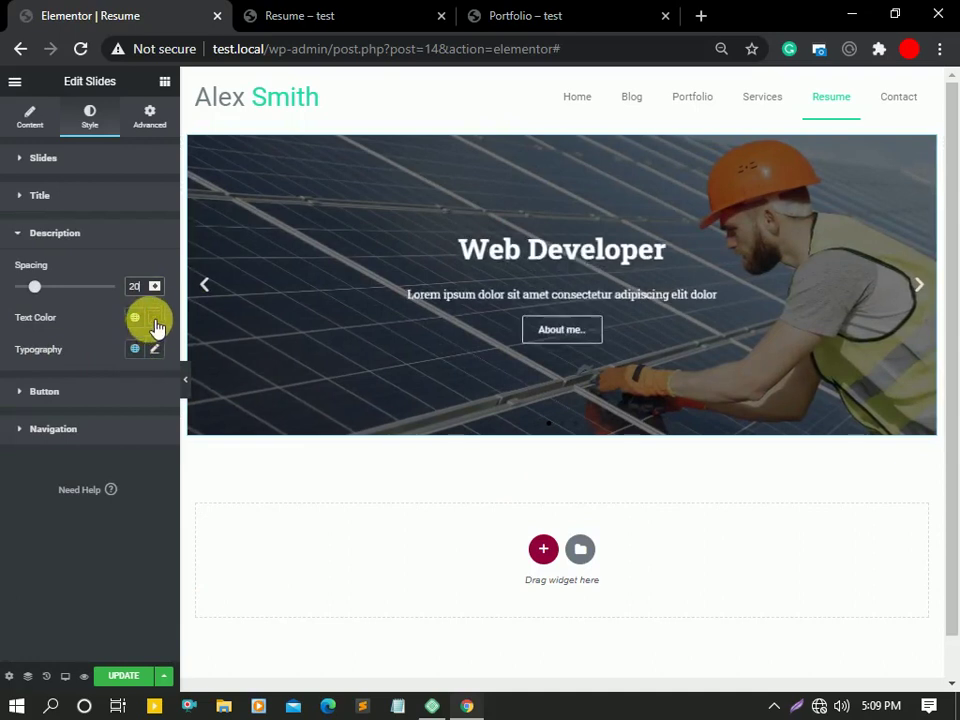
left_click(155, 320)
left_click_drag(132, 377, 96, 386)
left_click(155, 320)
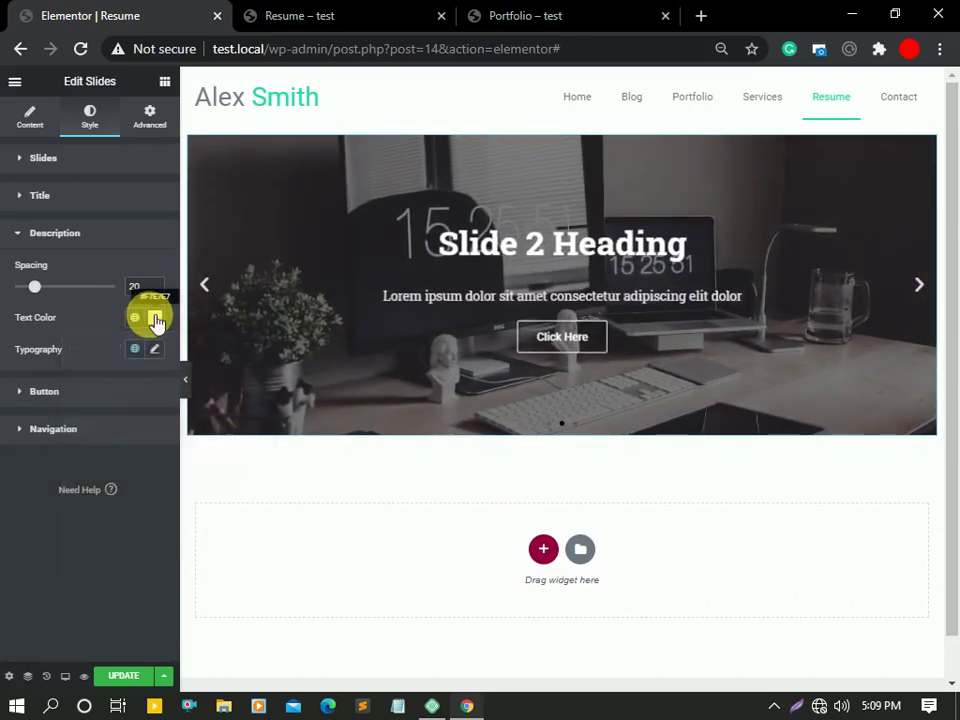
- Set the slide descriptions' typography size to 20 px
left_click(154, 349)
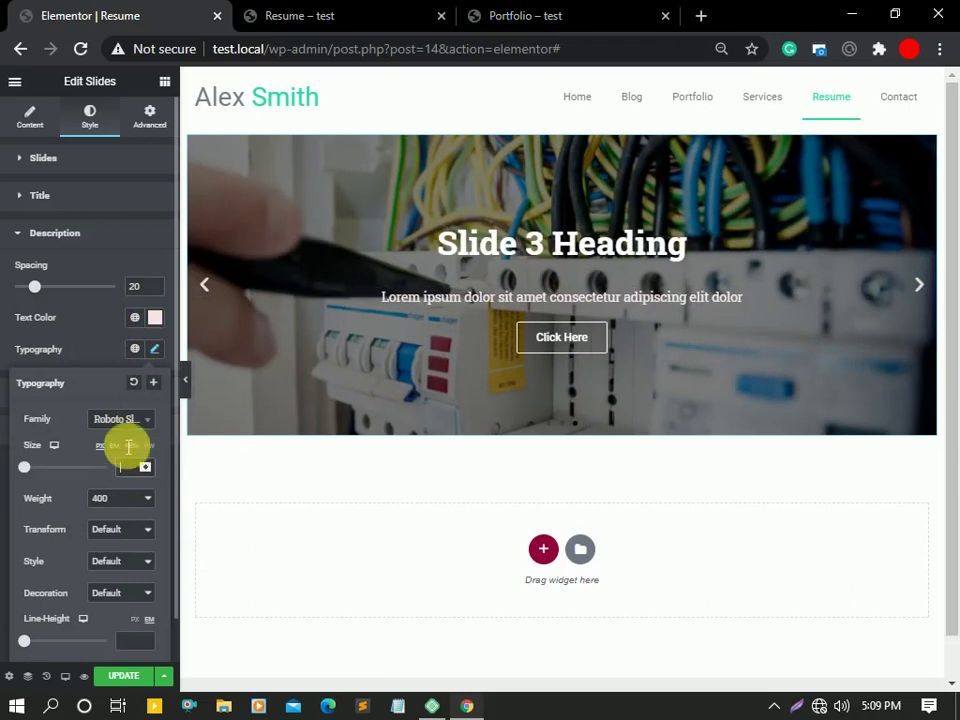
type("20")
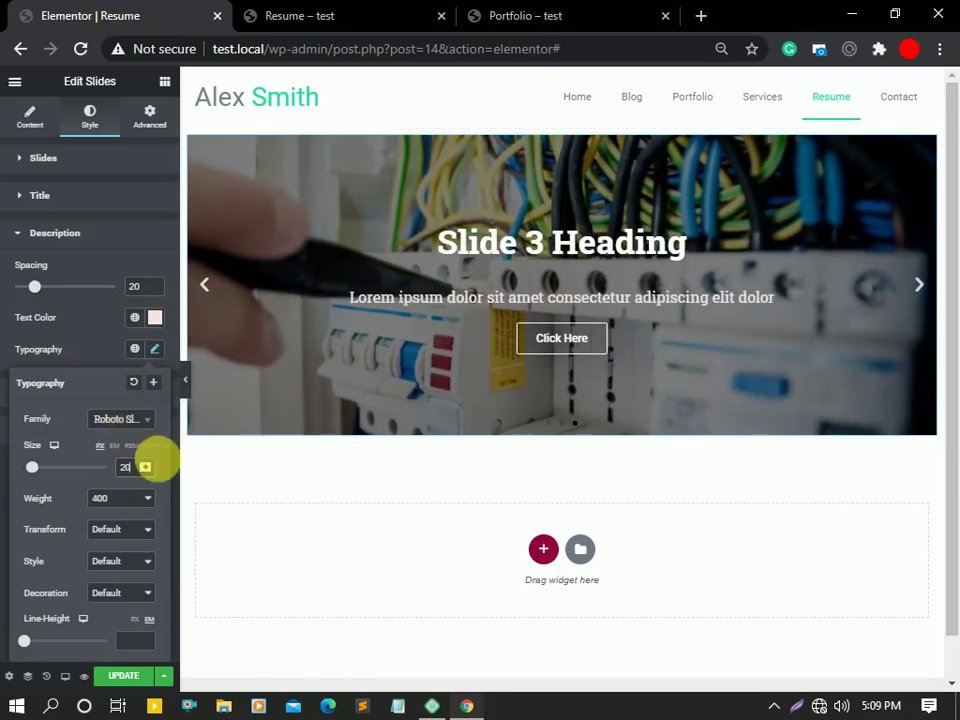
left_click(157, 354)
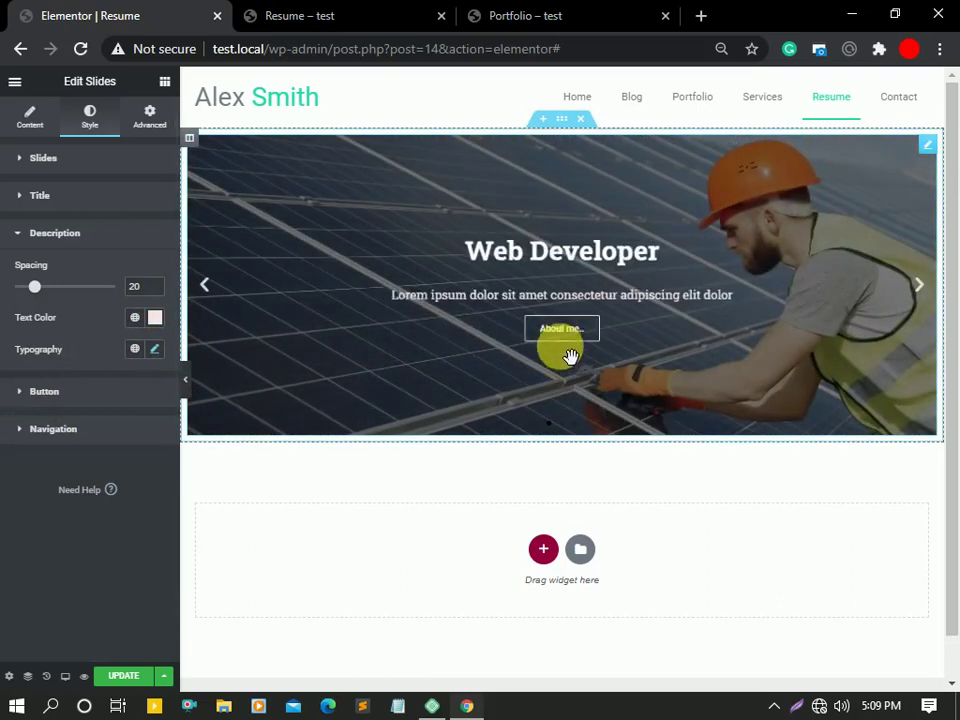
- Set the slide buttons' border width to 1 and keep their size at Small
left_click(34, 393)
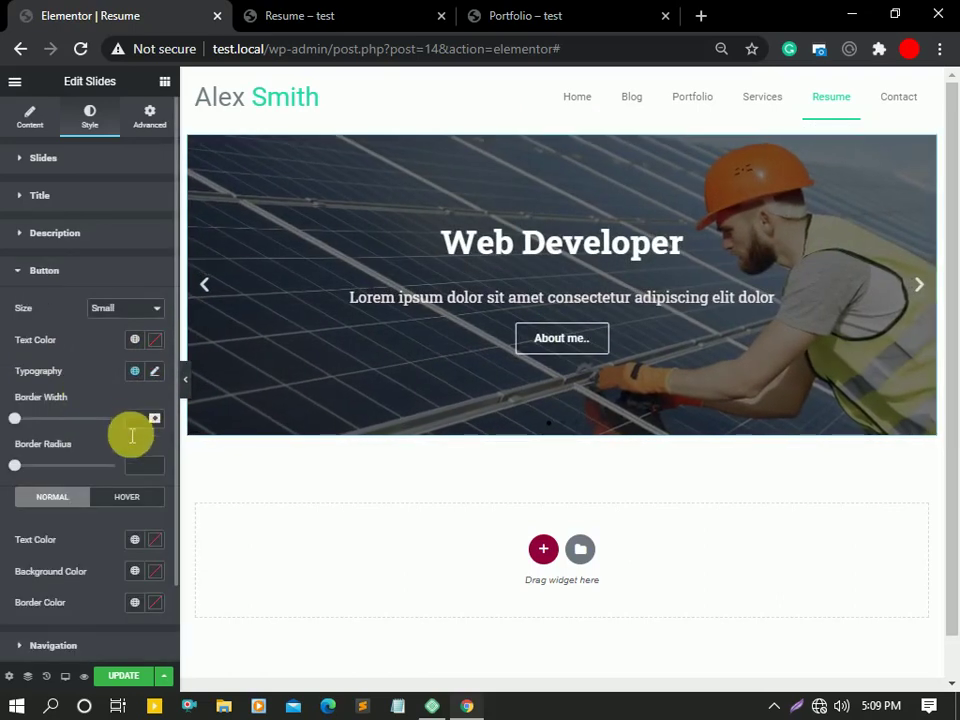
scroll(133, 420, "down", 1)
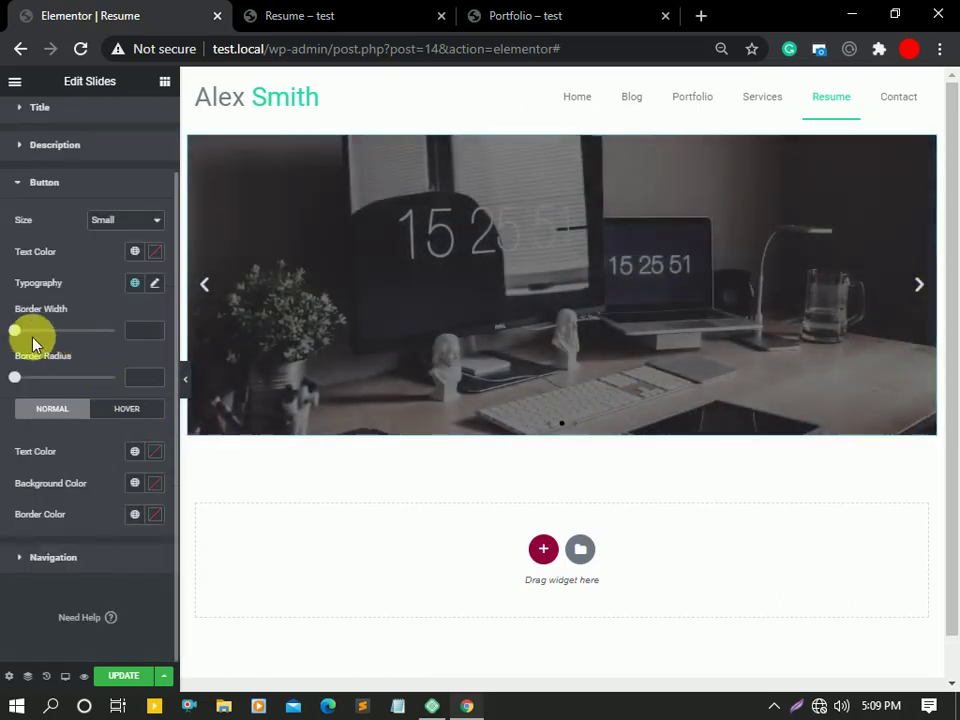
mouse_move(15, 331)
left_mouse_down()
mouse_move(61, 331)
mouse_move(28, 336)
left_mouse_up()
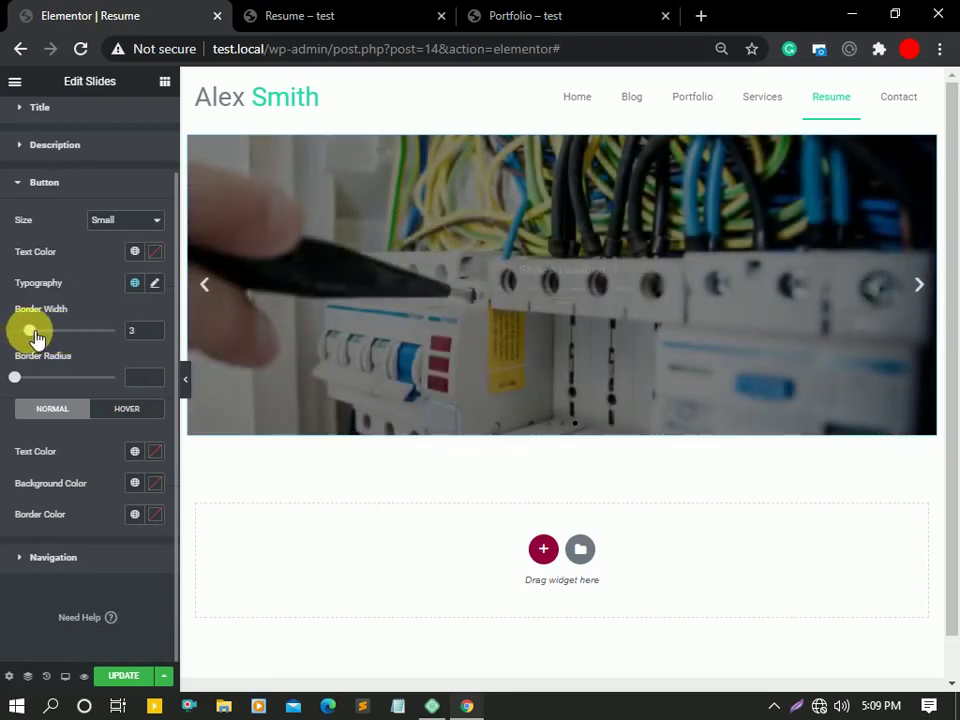
left_click(152, 334)
left_click(152, 334)
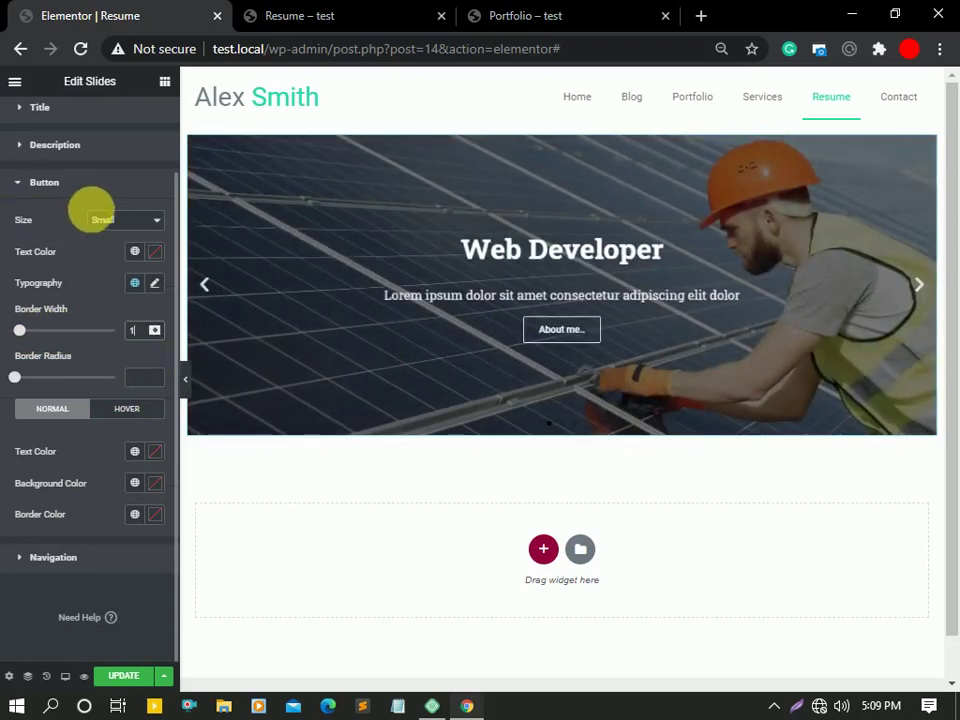
left_click(110, 222)
left_click(113, 229)
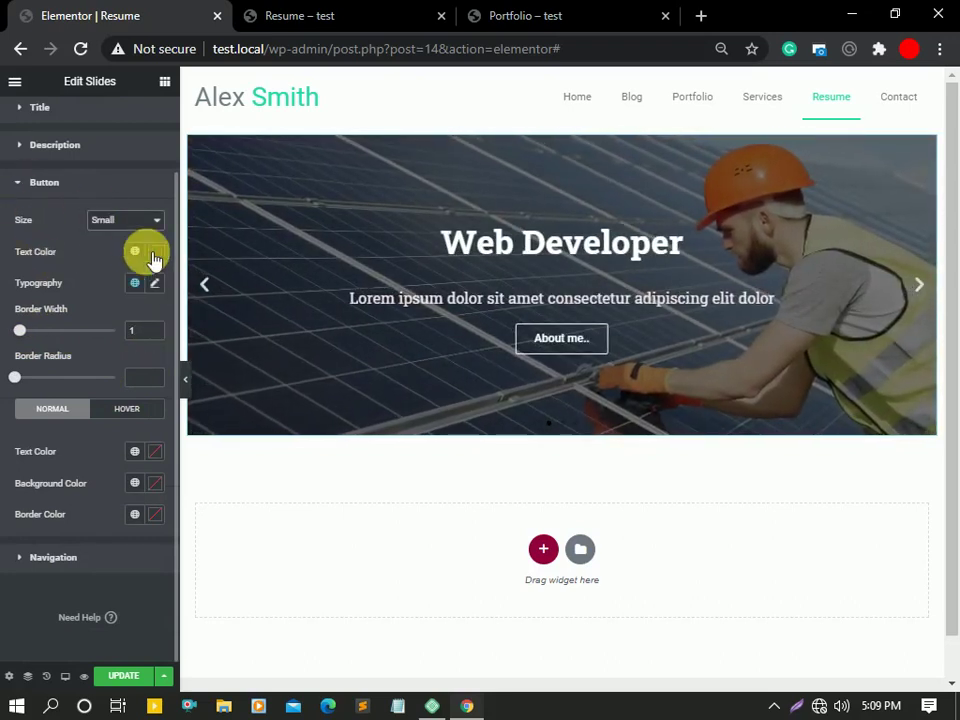
- Set the slide buttons' text color to white (#FFFFFF) and their border radius to 50
left_click(155, 252)
left_click(109, 327)
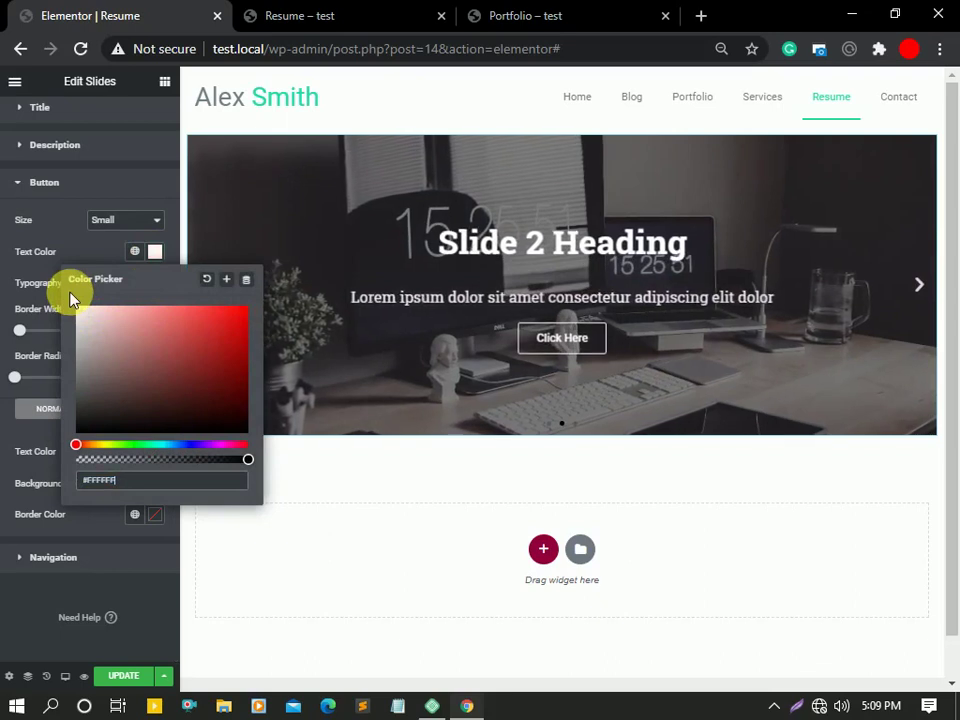
left_click(161, 381)
left_click_drag(196, 432, 21, 279)
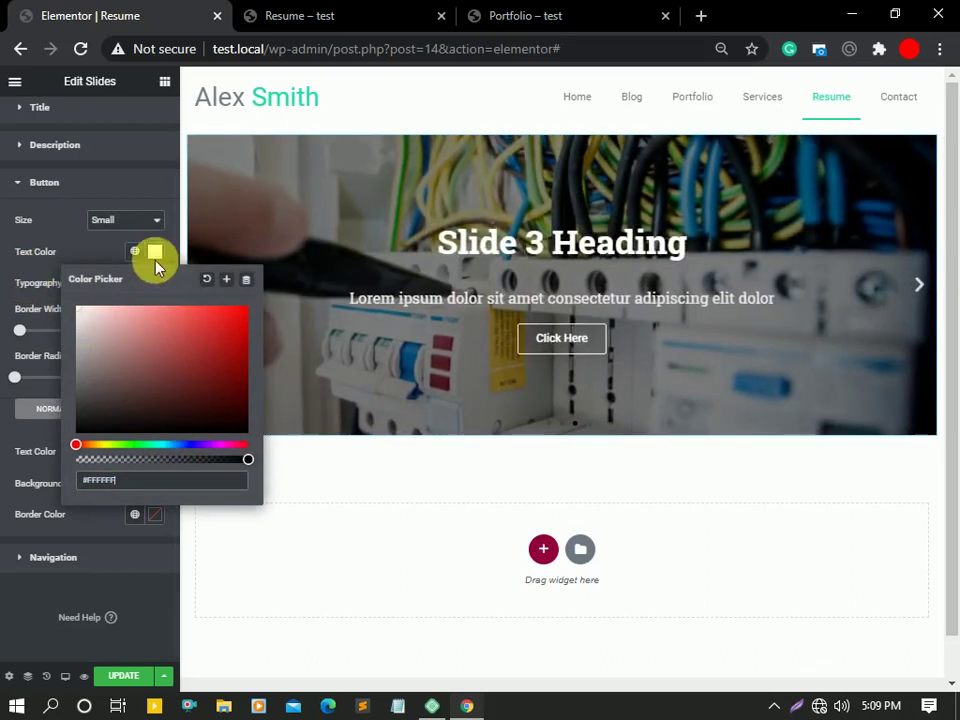
left_click(155, 252)
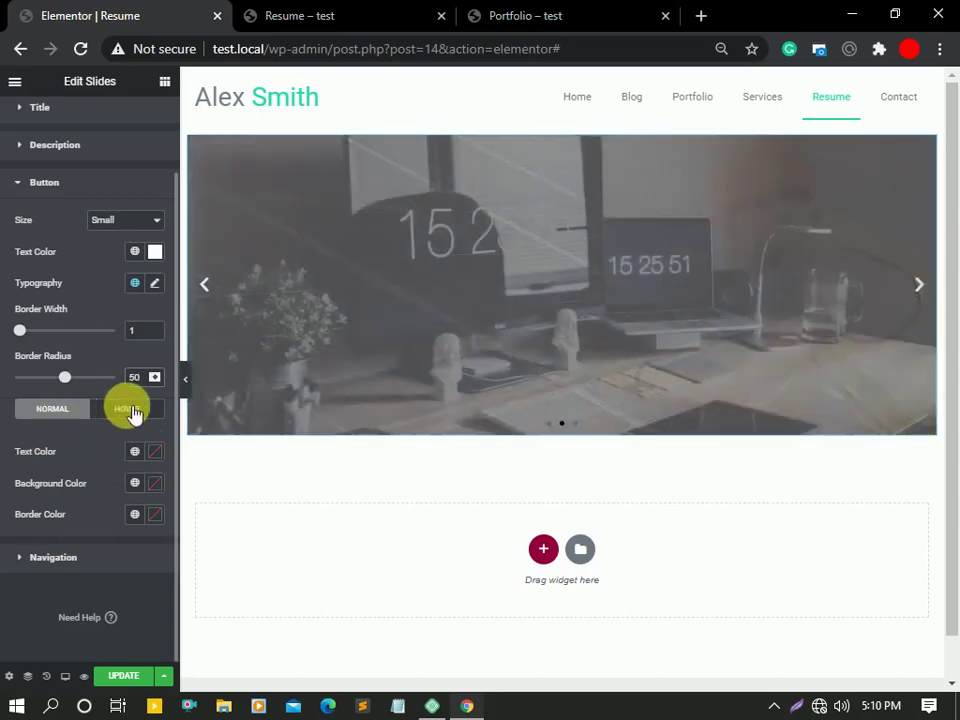
- Give the slide buttons' hover state a black text color (#000000) and a teal background (#18C2C4)
left_click(128, 408)
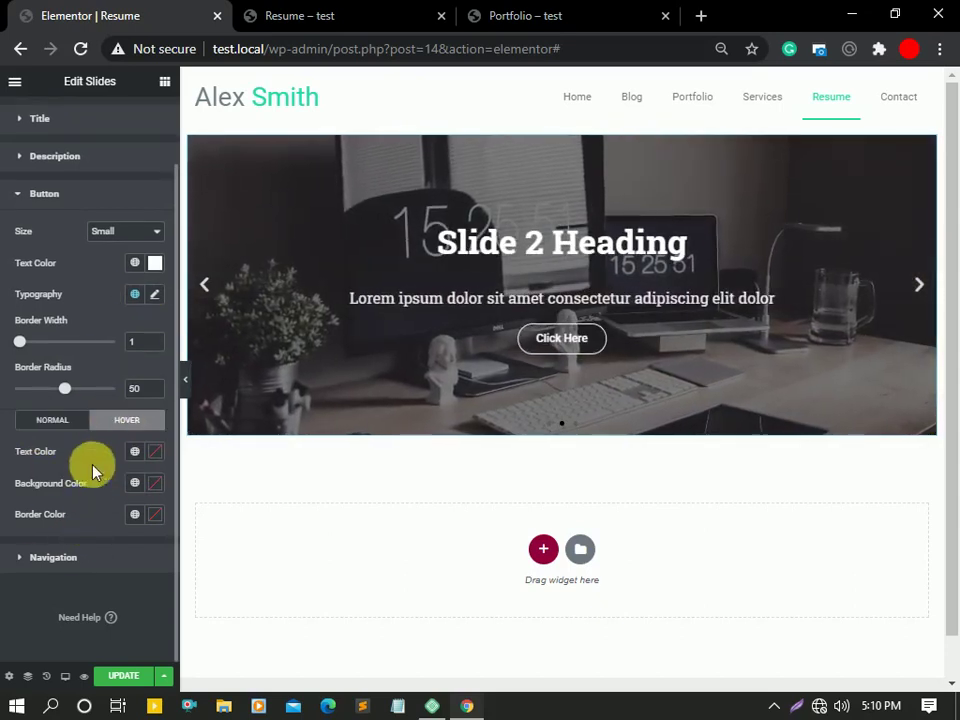
left_click(152, 452)
left_click_drag(129, 347, 133, 386)
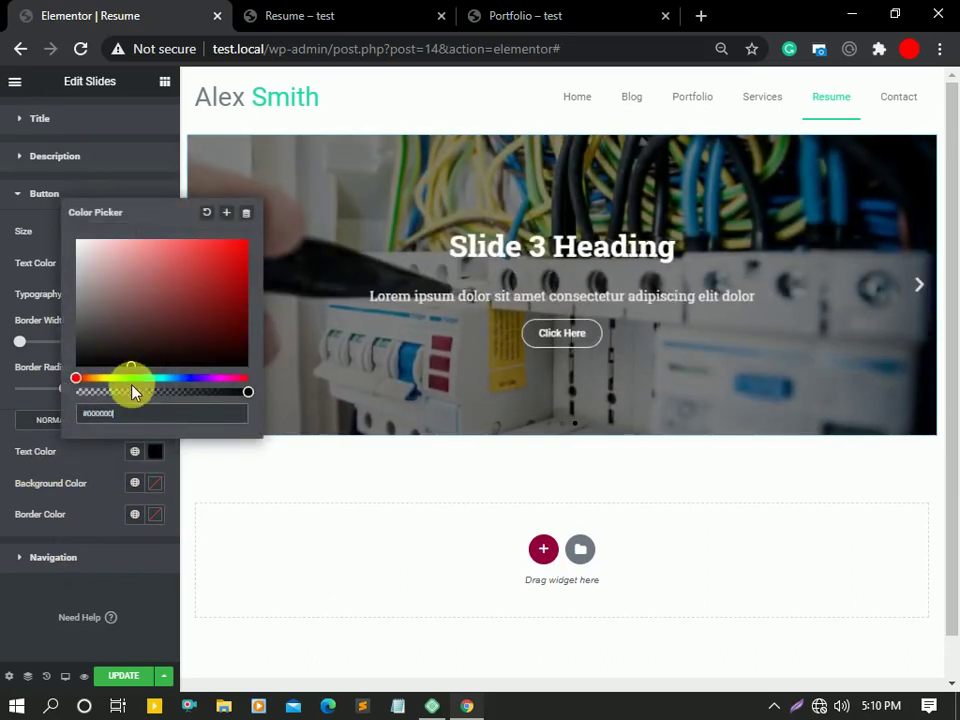
left_click(156, 486)
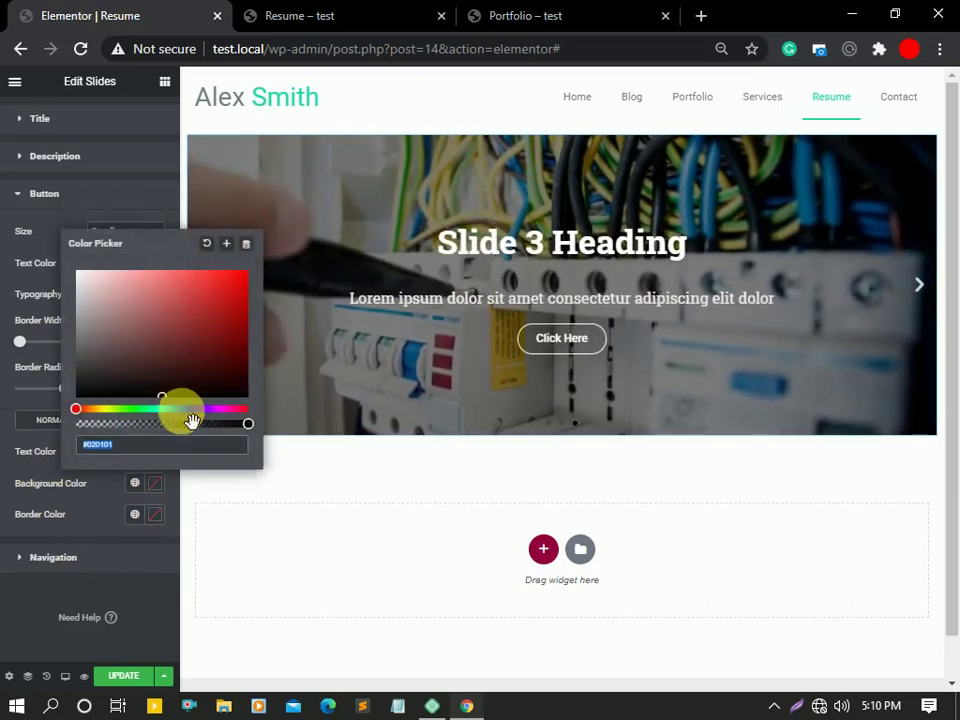
left_click(165, 408)
left_click_drag(165, 390, 227, 300)
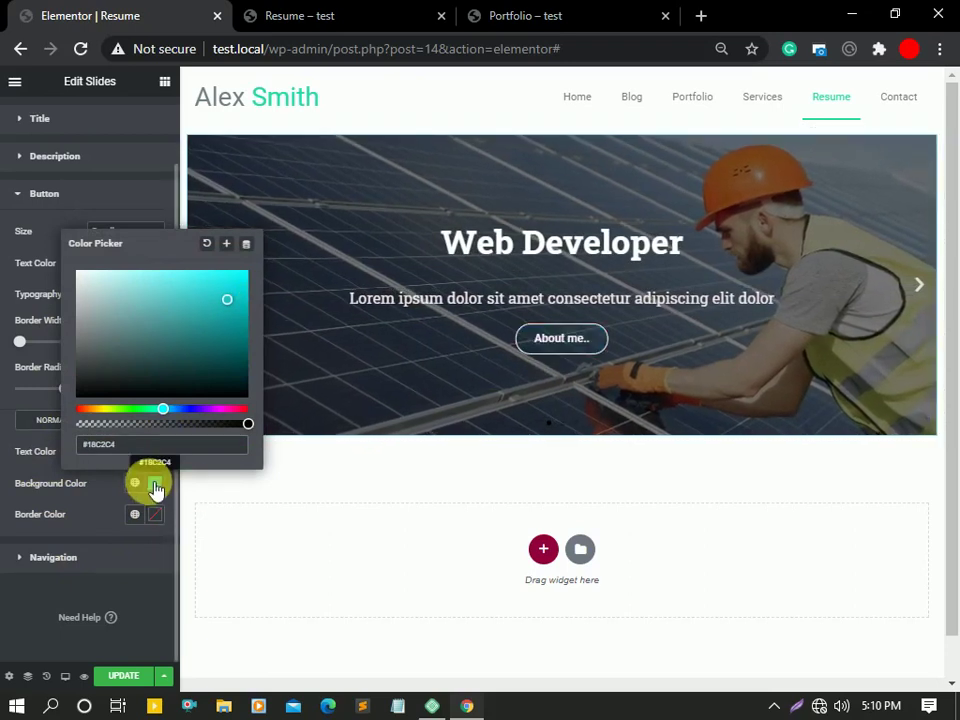
left_click(77, 523)
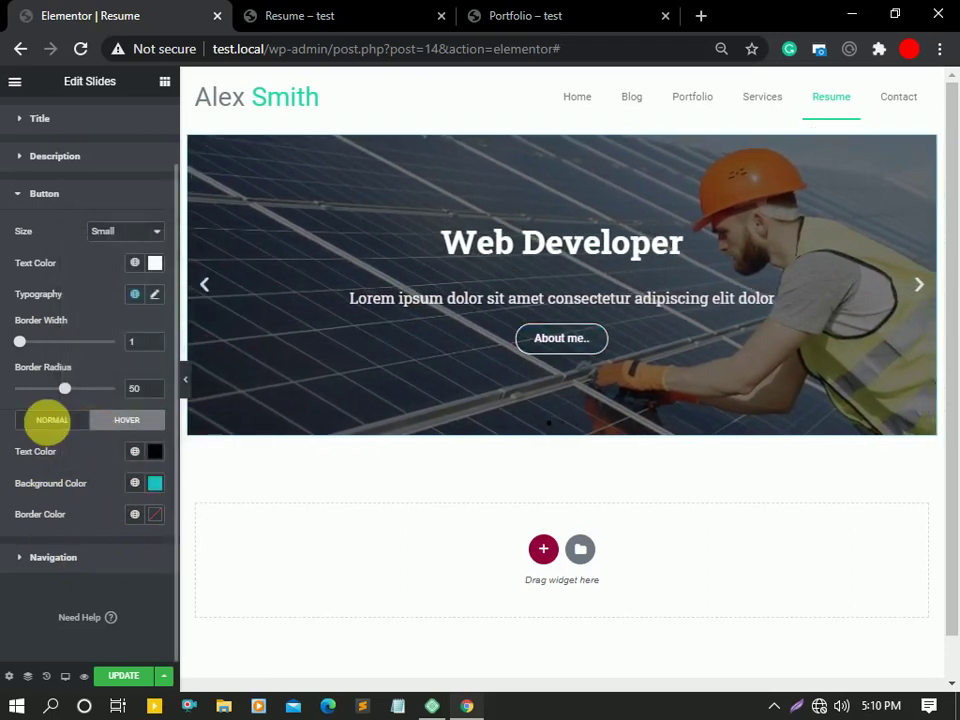
left_click(48, 420)
left_click(127, 420)
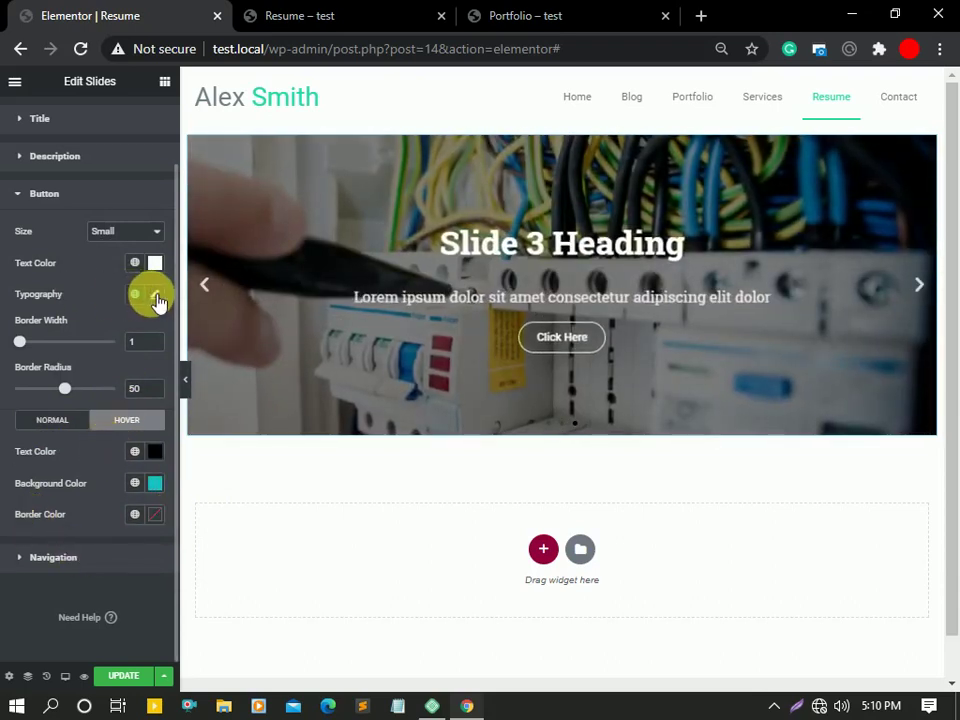
- Set the slide buttons' typography weight to 300
left_click(155, 295)
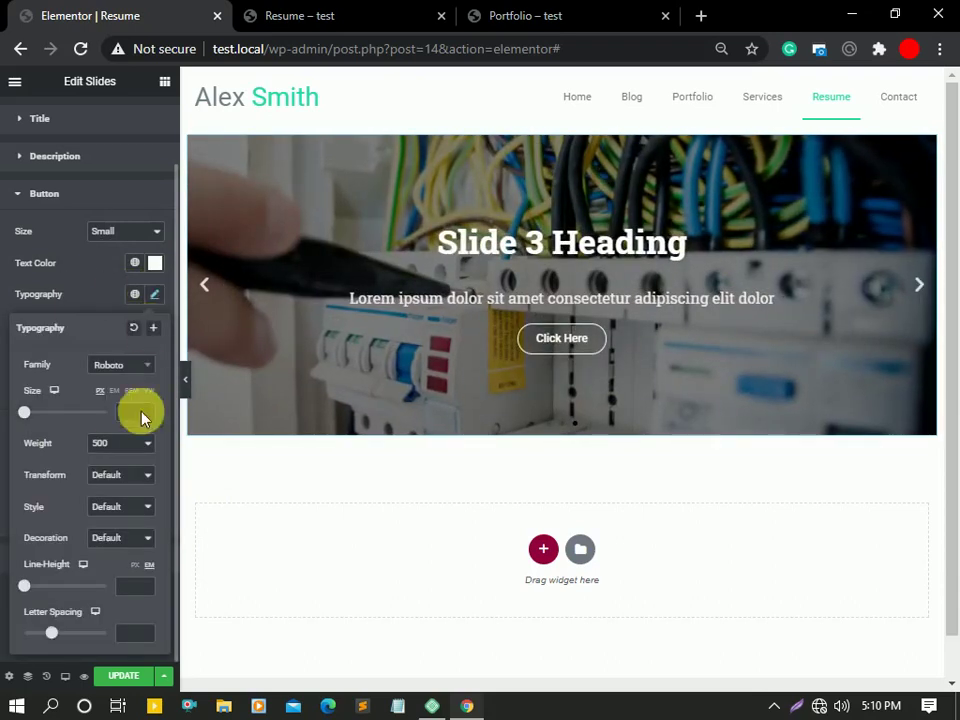
left_click(120, 444)
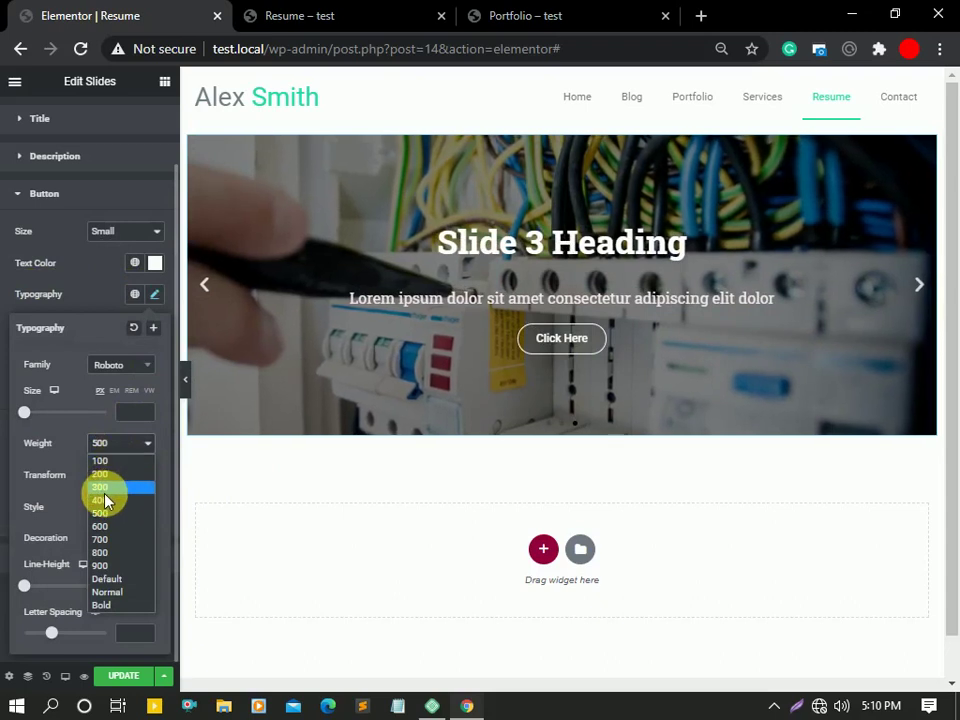
left_click(105, 490)
left_click(118, 444)
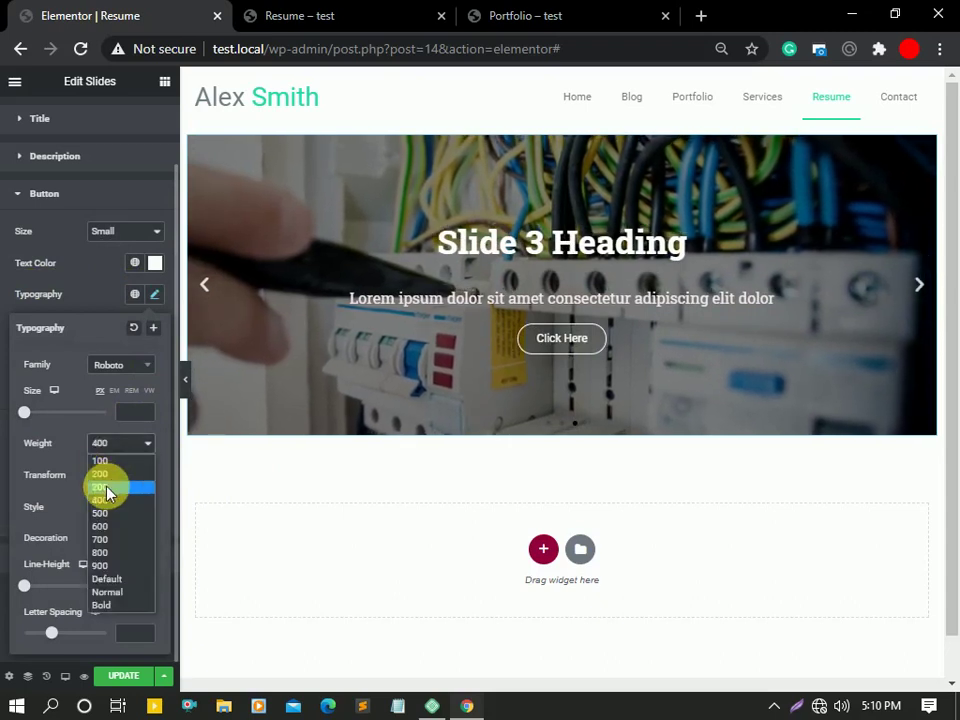
left_click(107, 488)
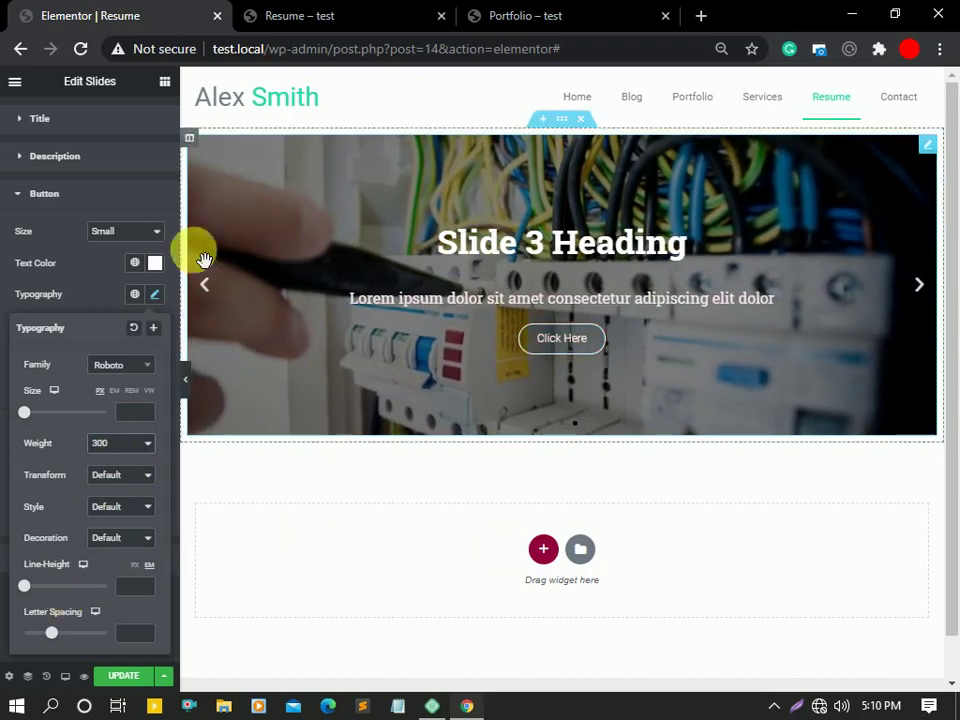
left_click(159, 294)
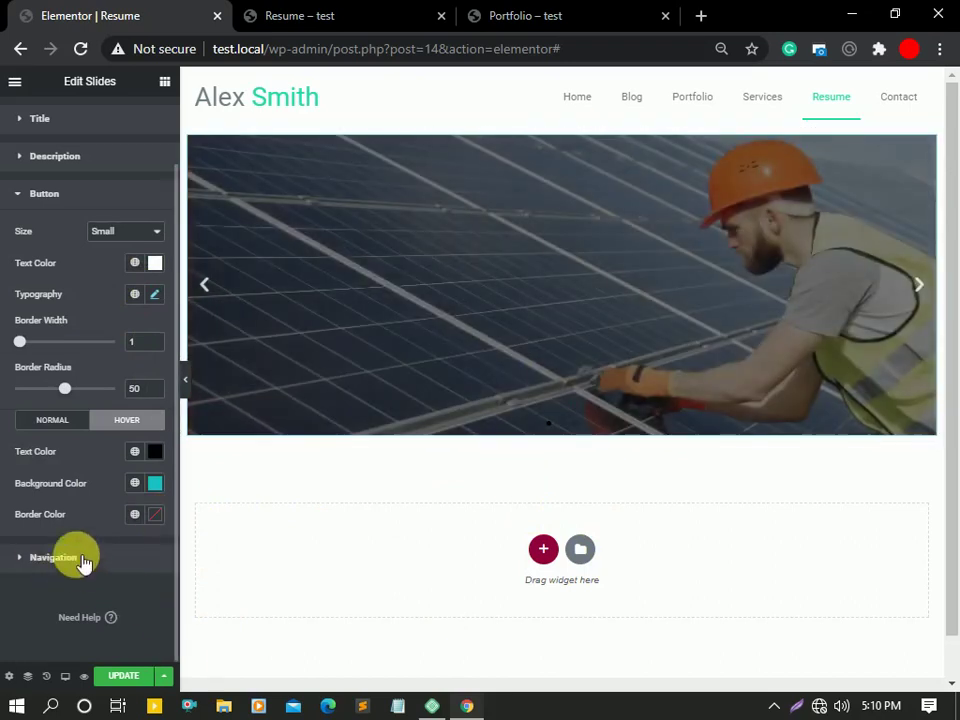
- Try the outside position for the navigation arrows, restore the inside position, and set the arrow size to 25
left_click(80, 558)
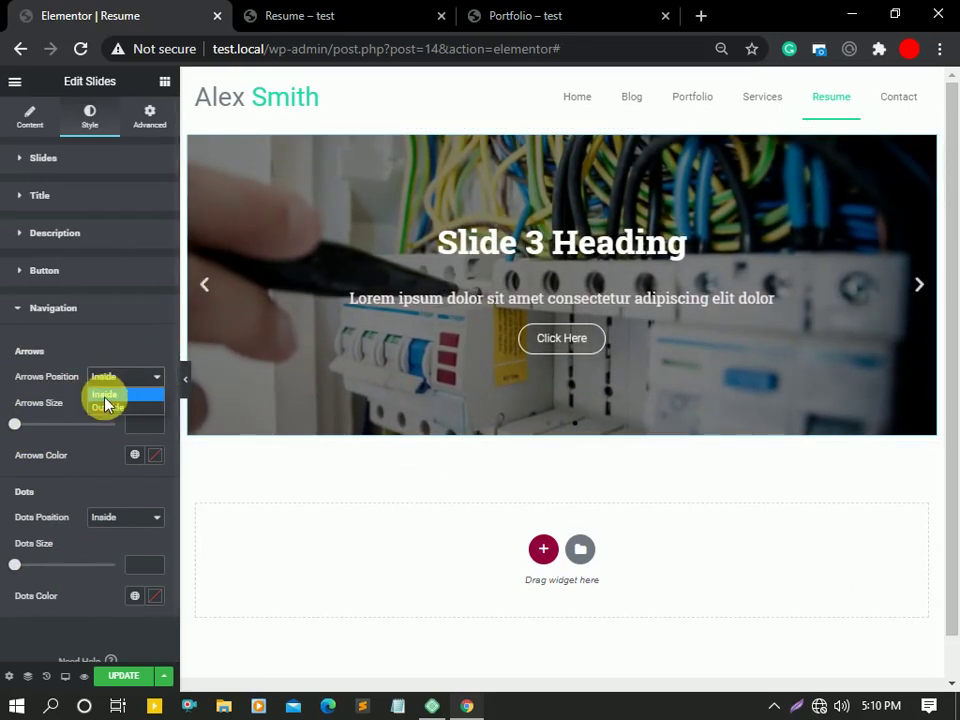
left_click(110, 408)
left_click(118, 378)
left_click(112, 396)
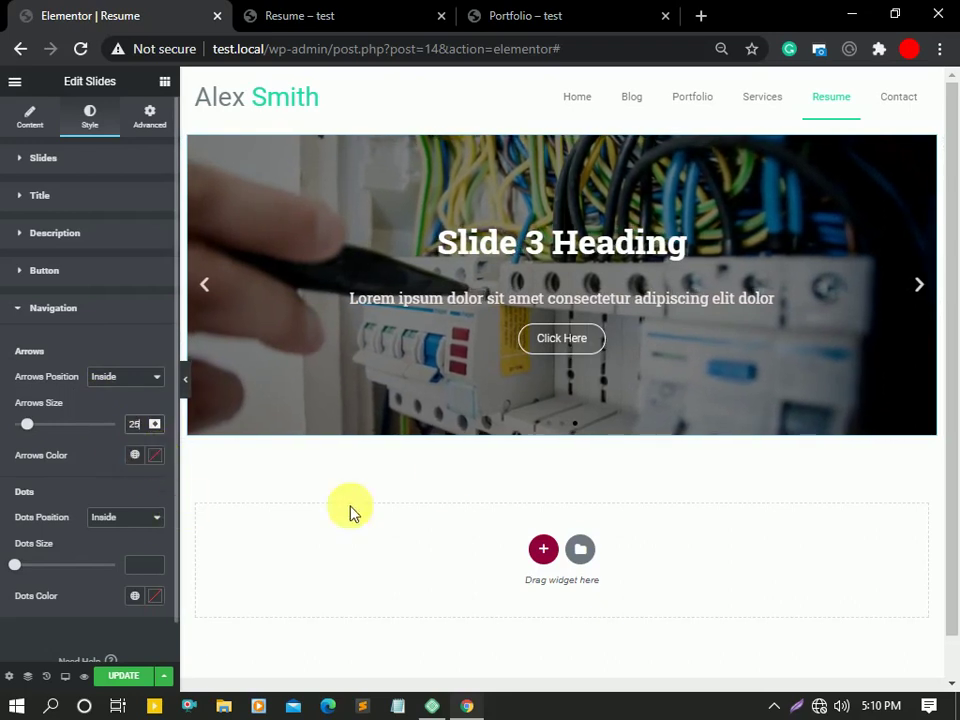
- Try the outside position for the navigation dots and restore the inside position
left_click(121, 517)
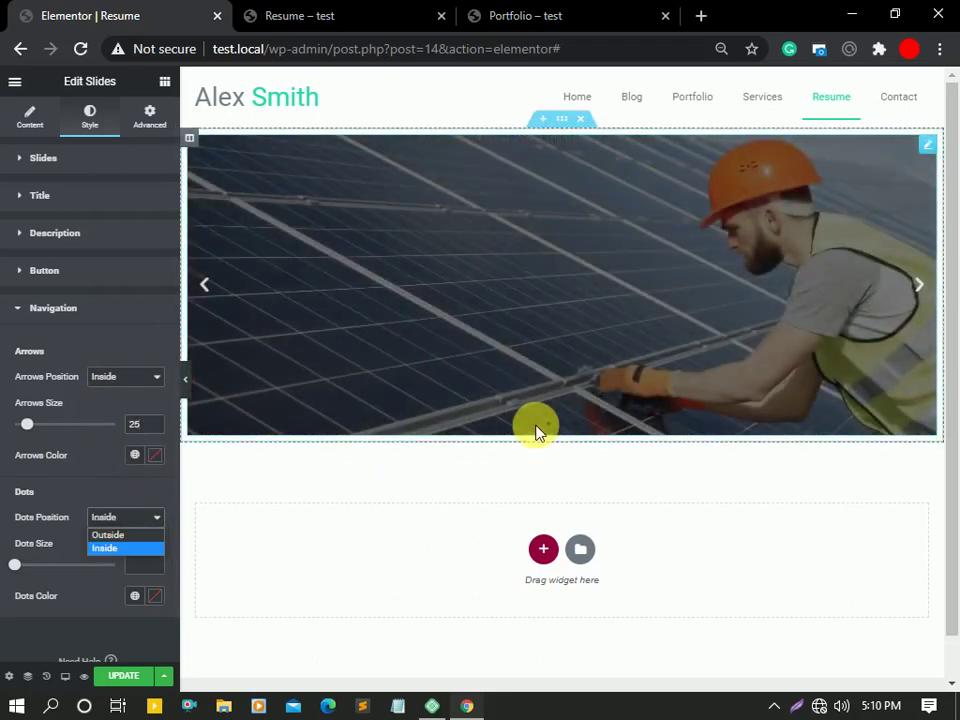
left_click(117, 536)
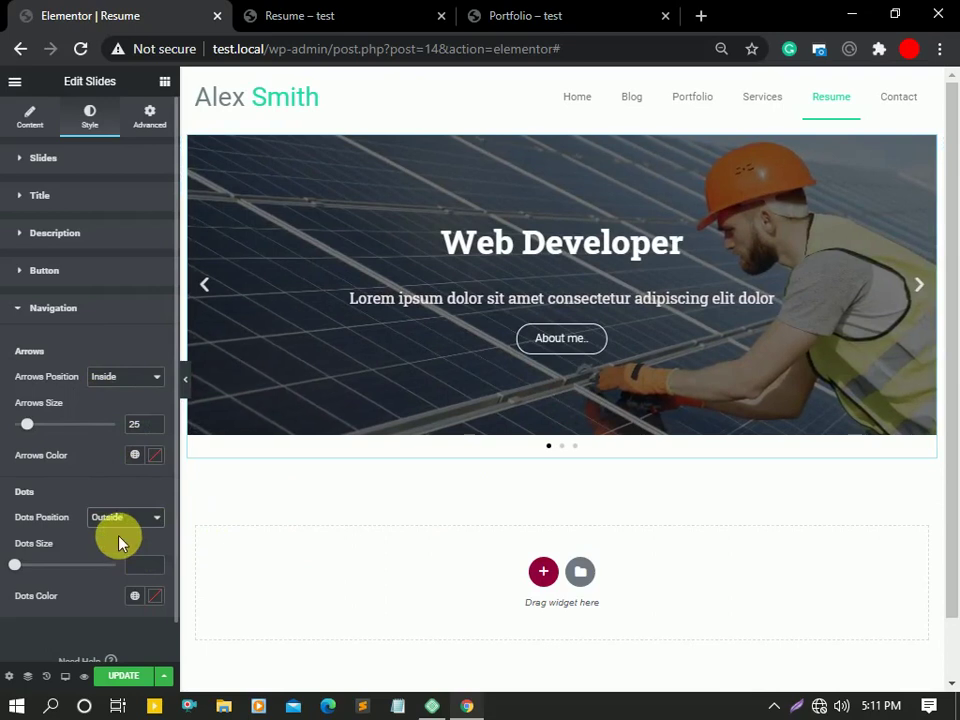
left_click(118, 548)
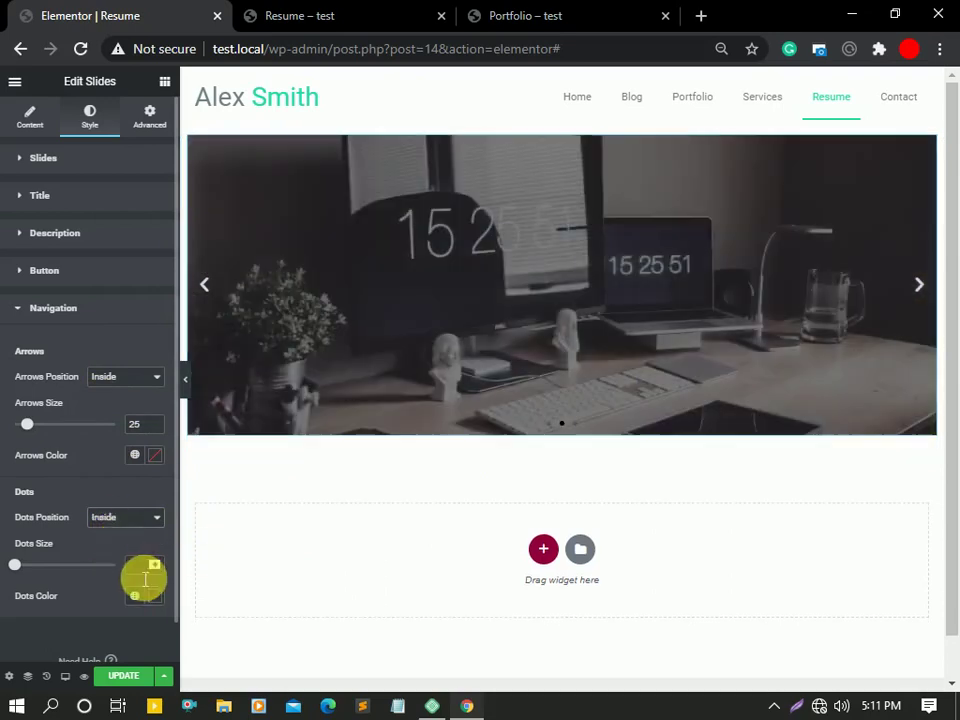
- Set the navigation dots' size to 20 and, after trying white, their color to purple (#B916D6)
left_click(141, 574)
type("20")
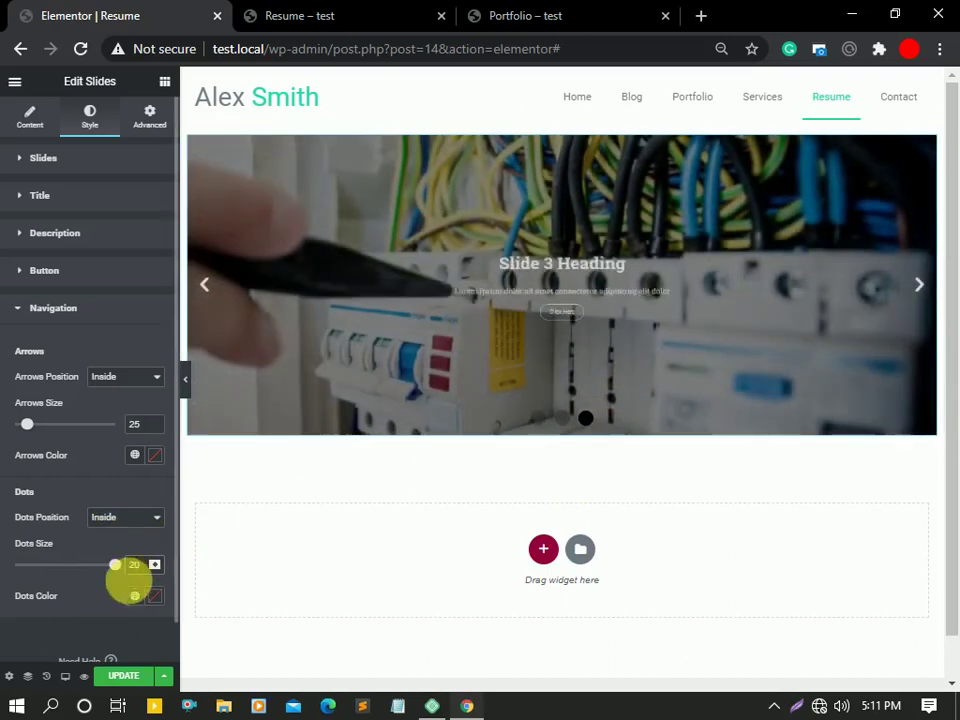
left_click(155, 597)
left_click(158, 499)
left_click_drag(178, 474, 37, 386)
left_click(217, 522)
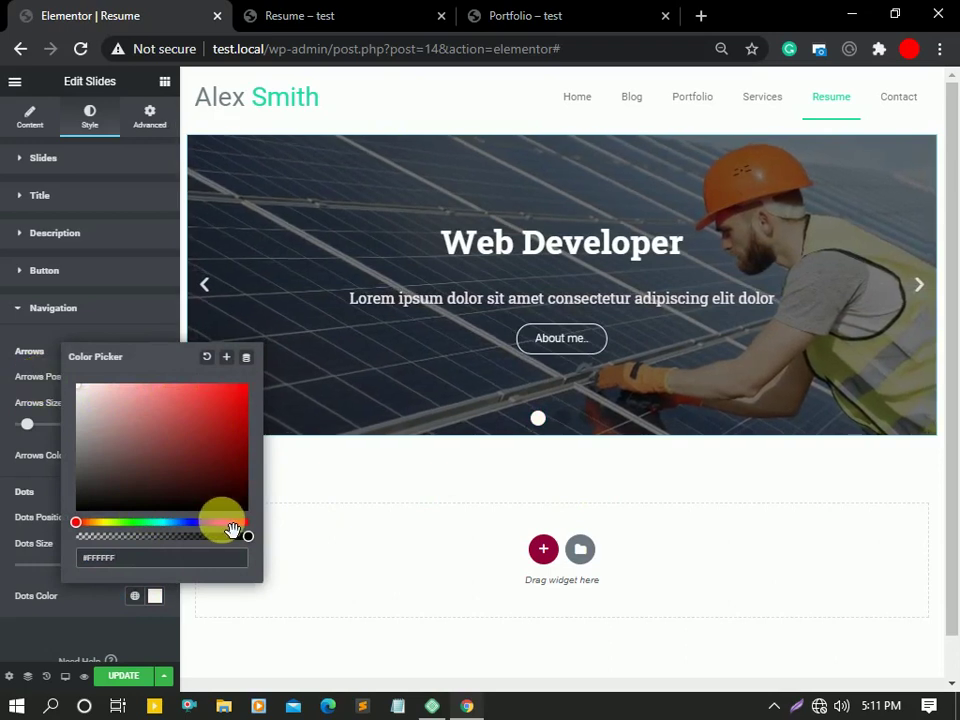
left_click_drag(221, 485, 242, 415)
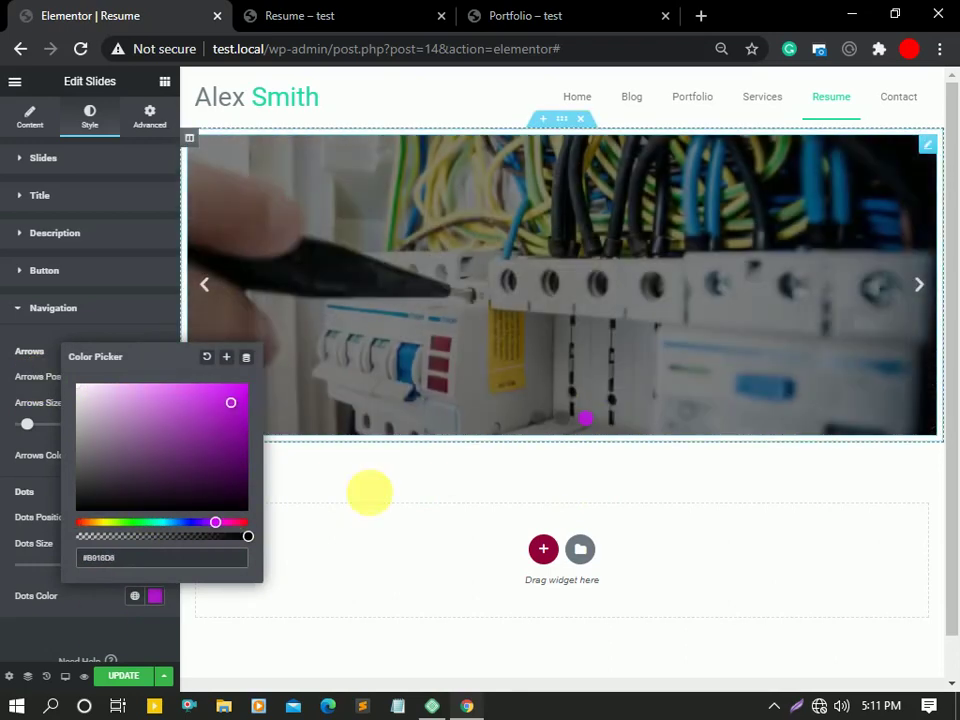
- Update the page and check the slider's arrow navigation and first slide's button on the Resume preview page
left_click(94, 643)
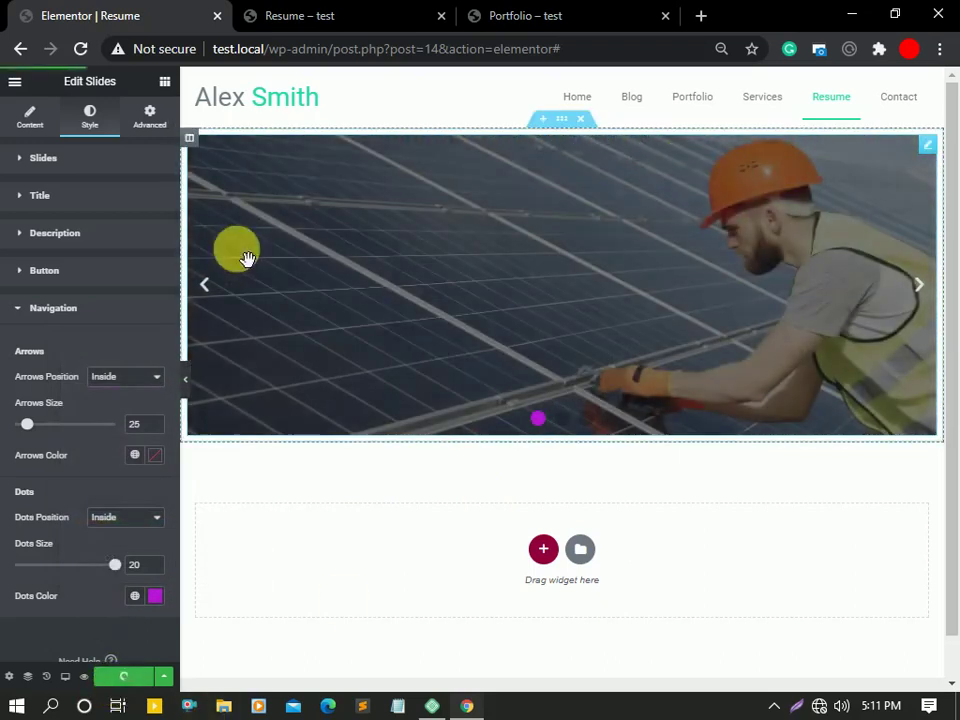
left_click(365, 12)
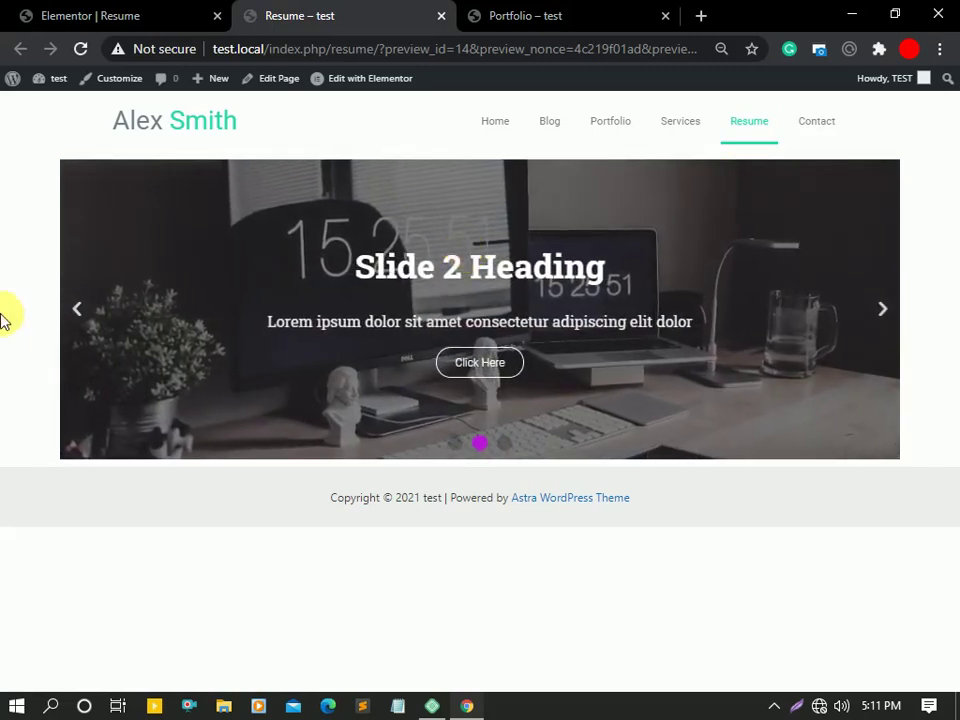
left_click(78, 312)
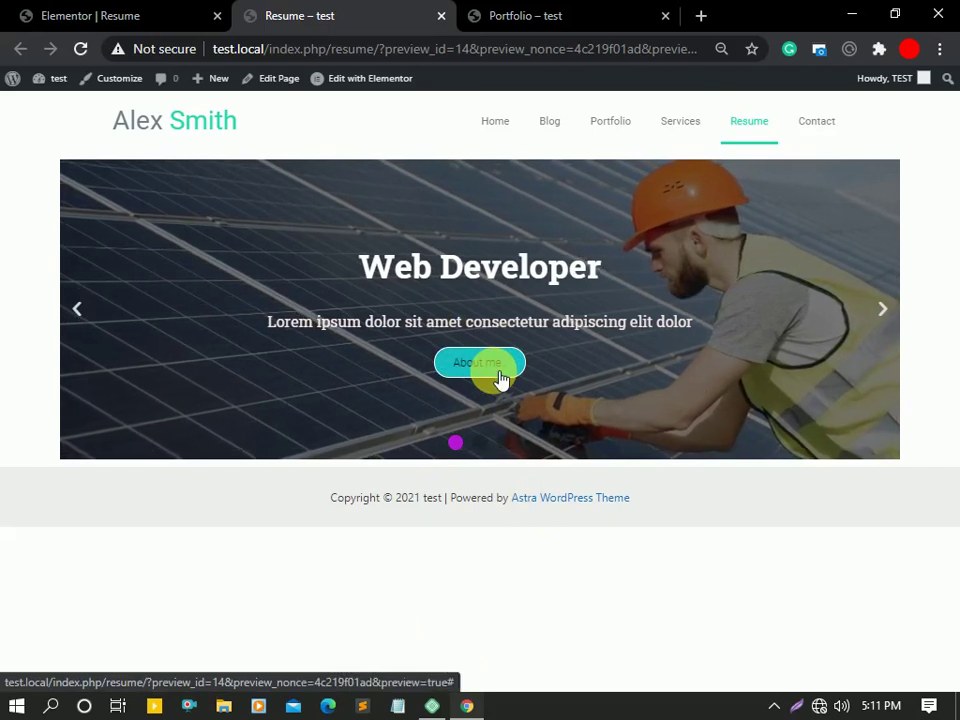
- In the Elementor editor, set the slider section's content width to Full Width and its columns gap to No Gap
left_click(150, 18)
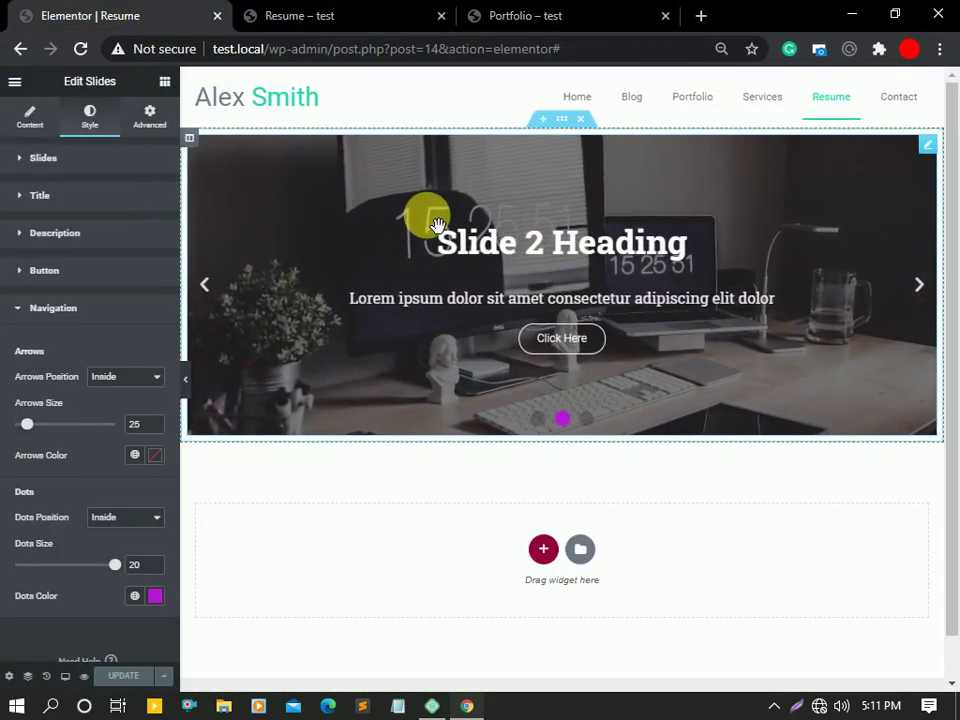
left_click(562, 121)
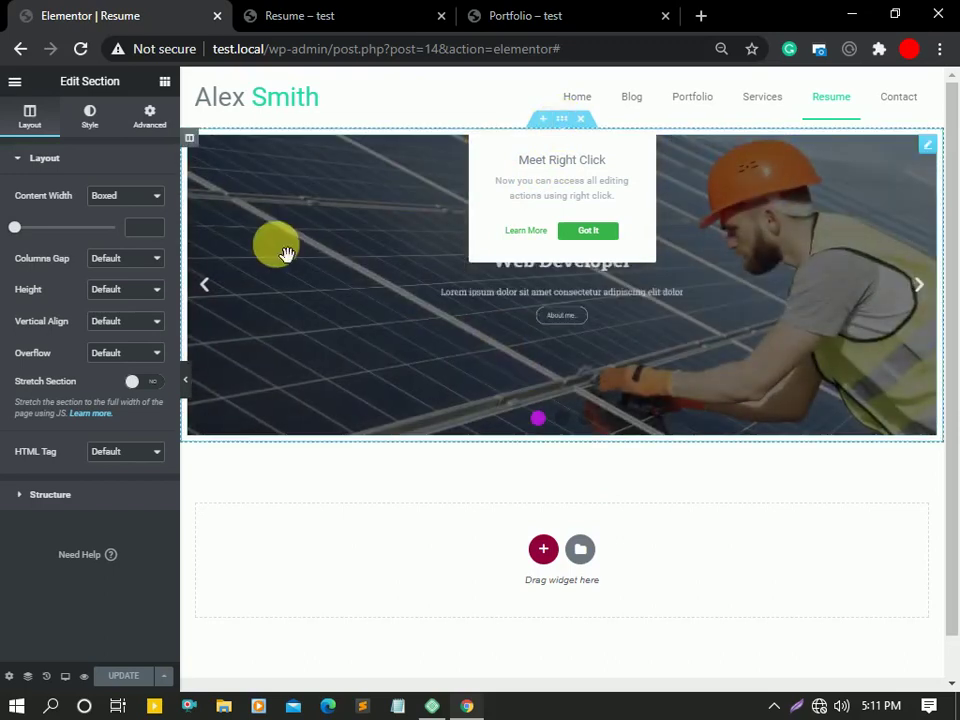
left_click(121, 199)
left_click(114, 225)
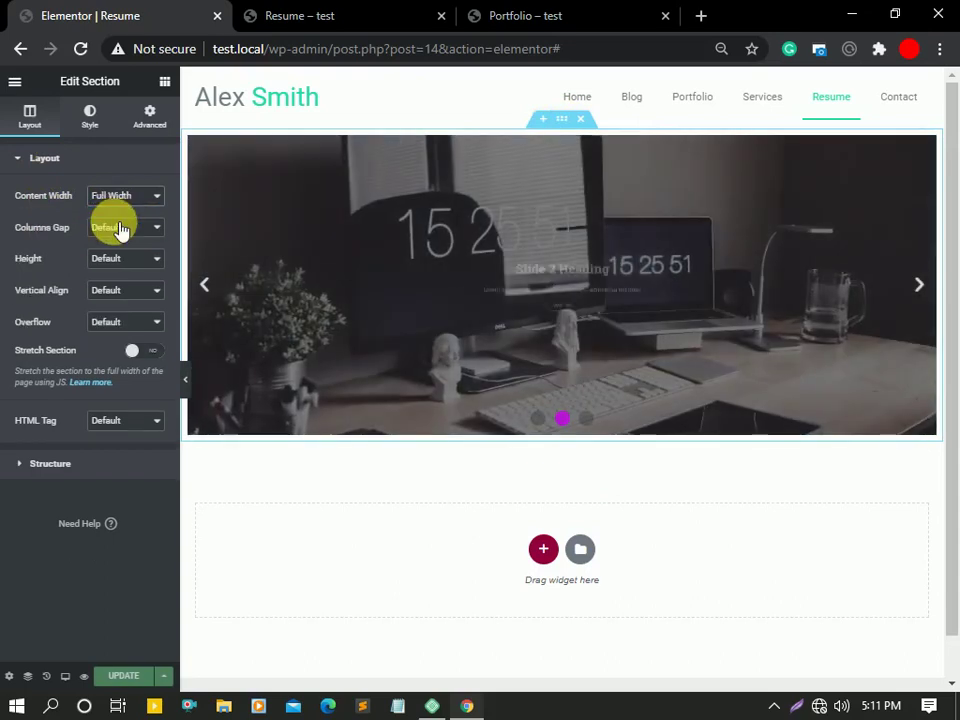
left_click(141, 229)
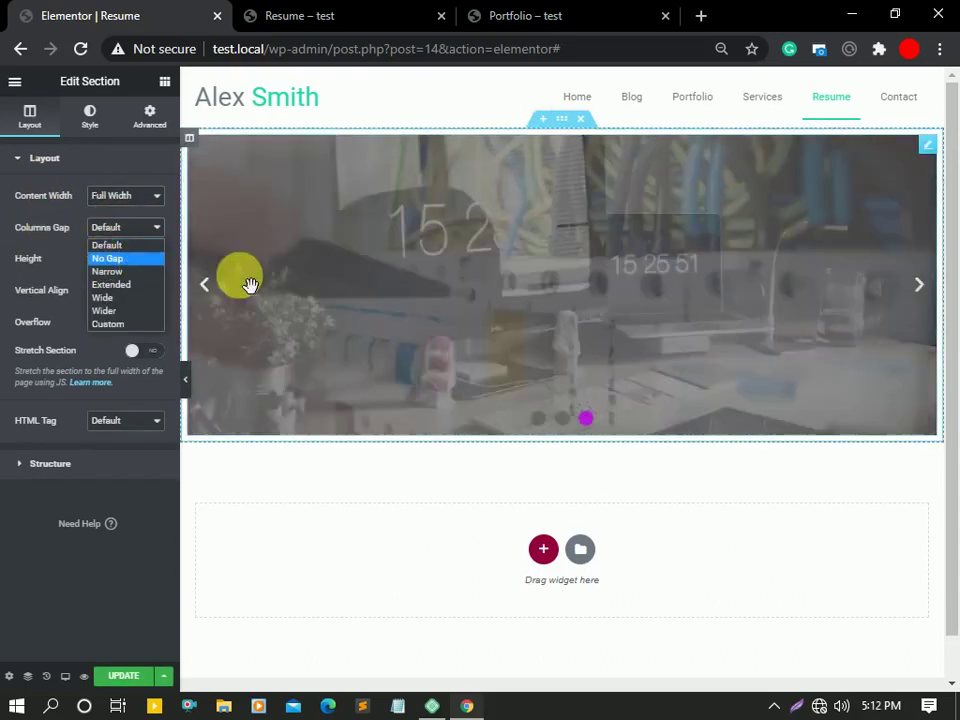
key("Escape")
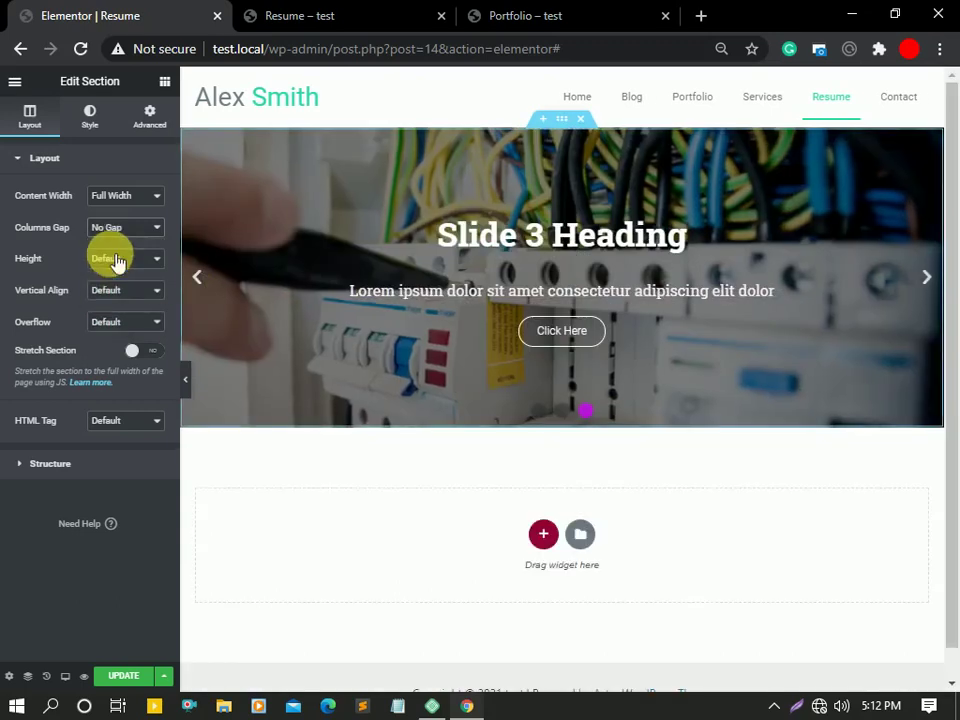
left_click(110, 275)
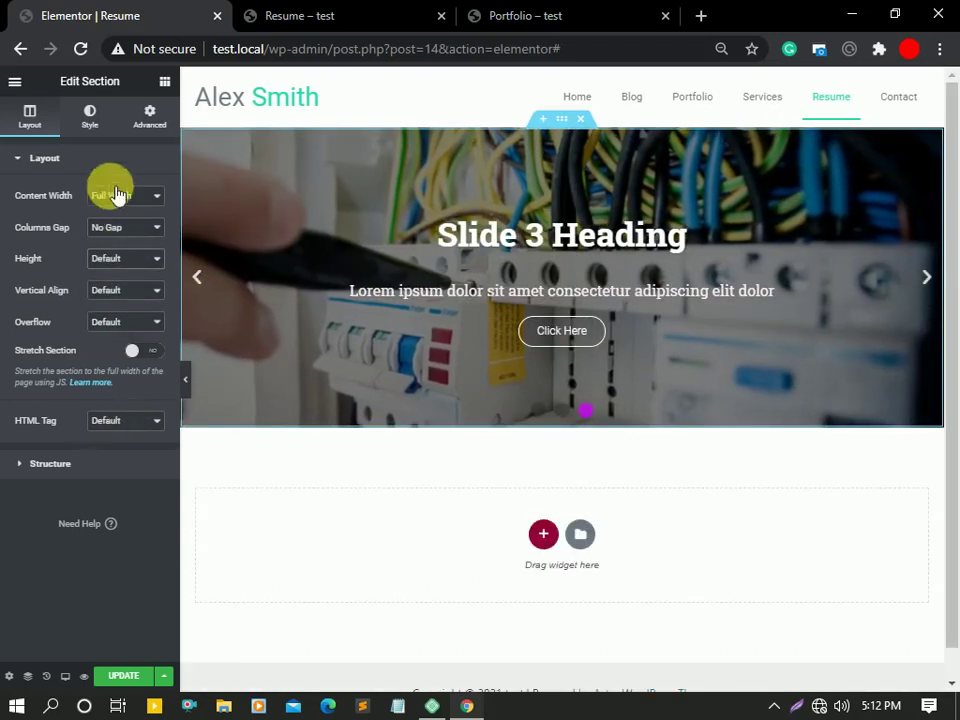
- Set the Slides widget's height to 700 px
left_click(355, 237)
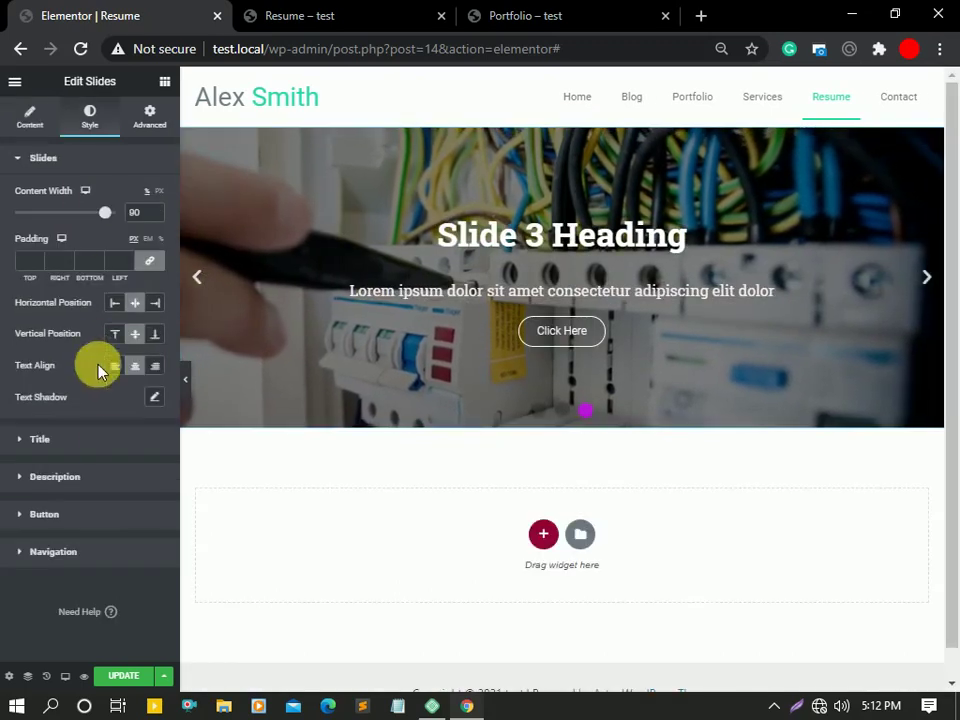
left_click(32, 120)
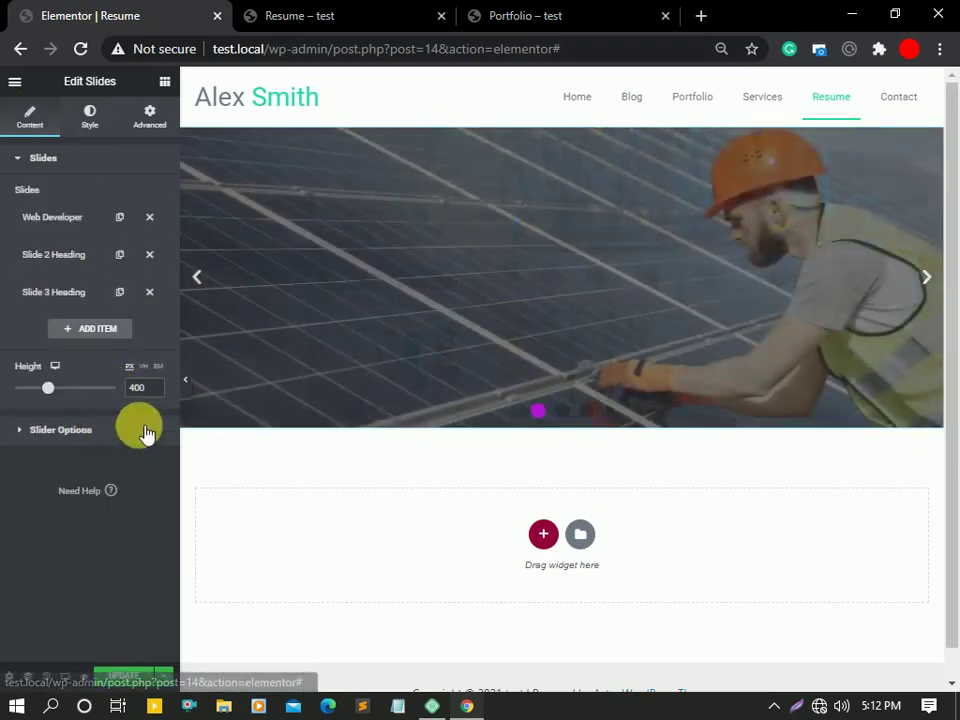
left_click_drag(155, 395, 118, 395)
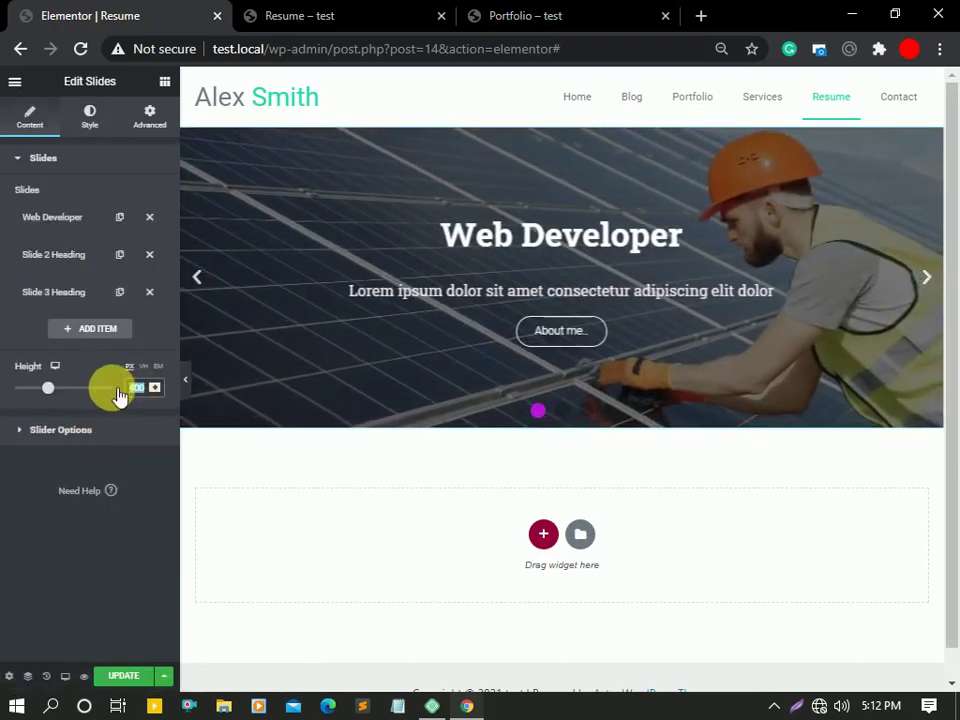
type("700")
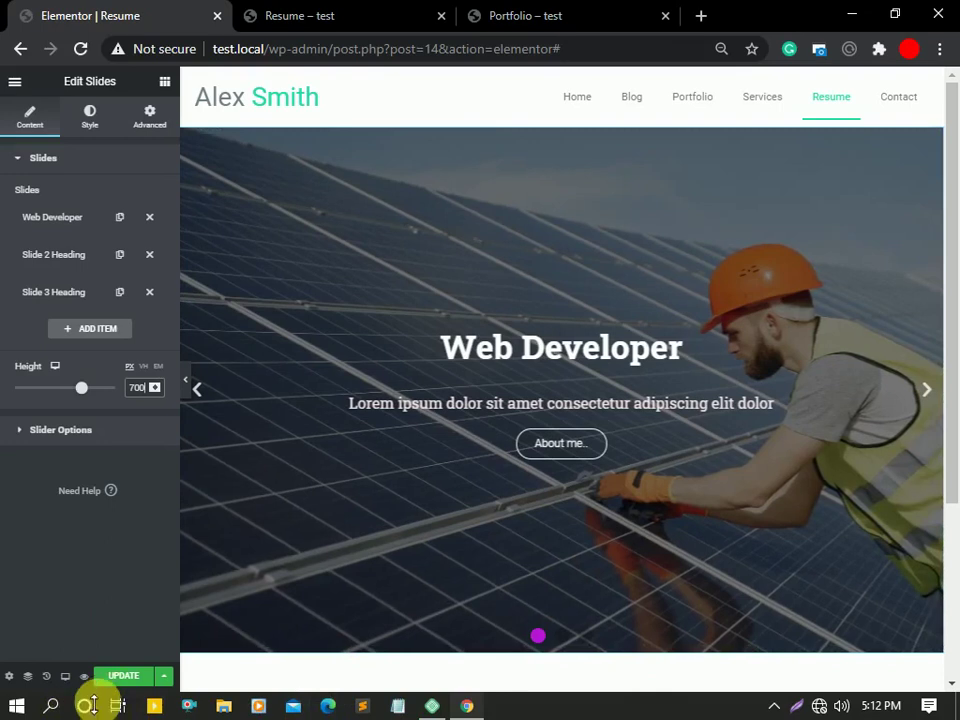
- Update the page, reload the Resume preview, and view the third, second and first slides using the navigation dots
left_click(122, 679)
left_click(257, 14)
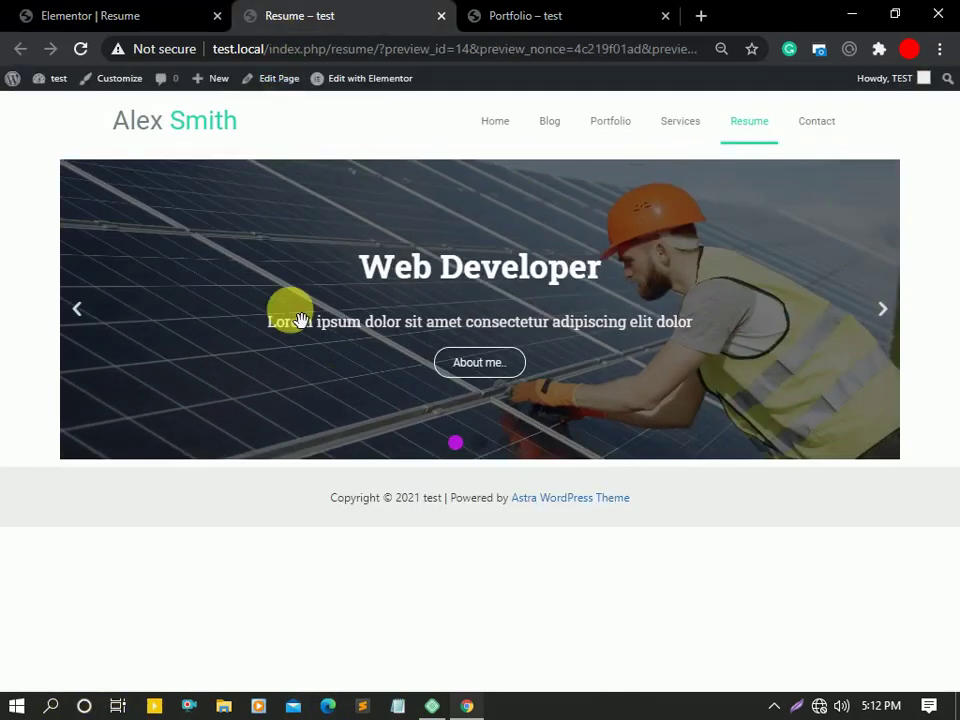
key("F5")
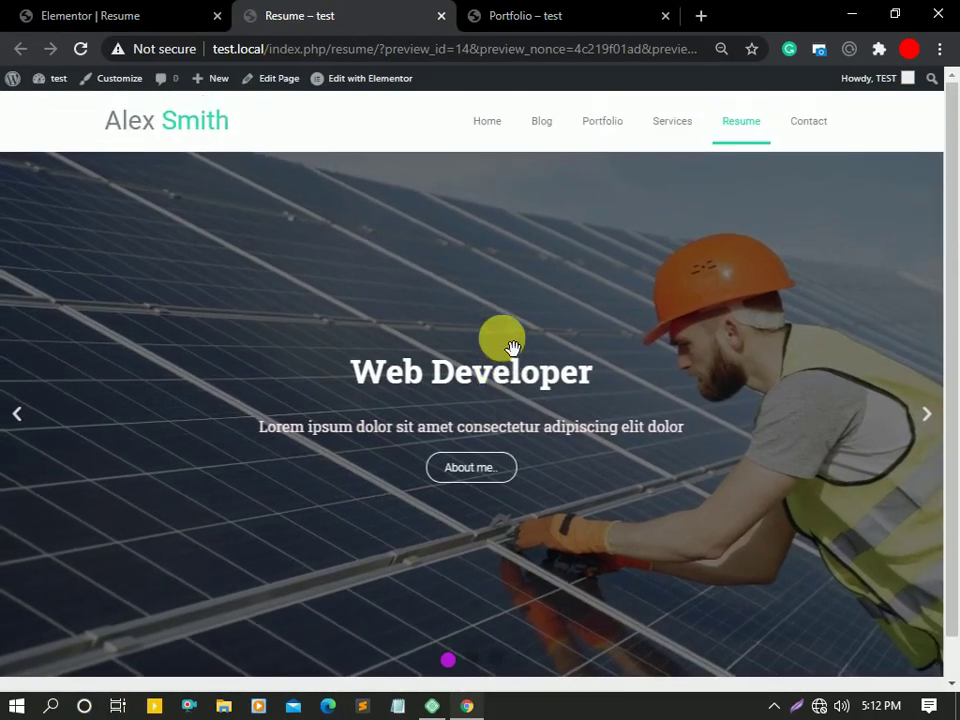
left_click(493, 662)
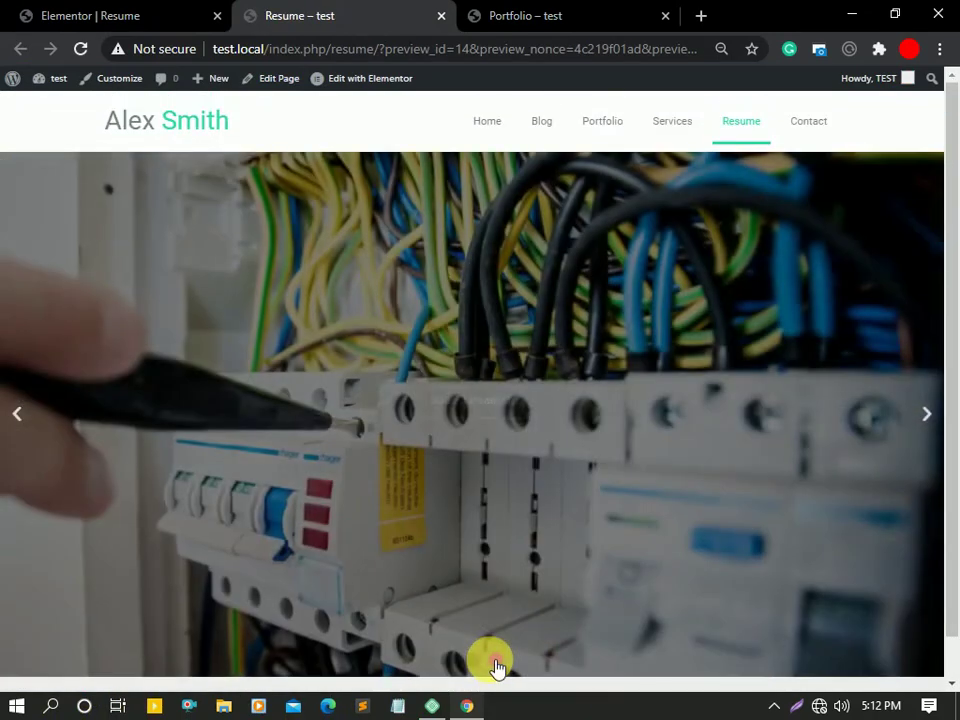
left_click(466, 663)
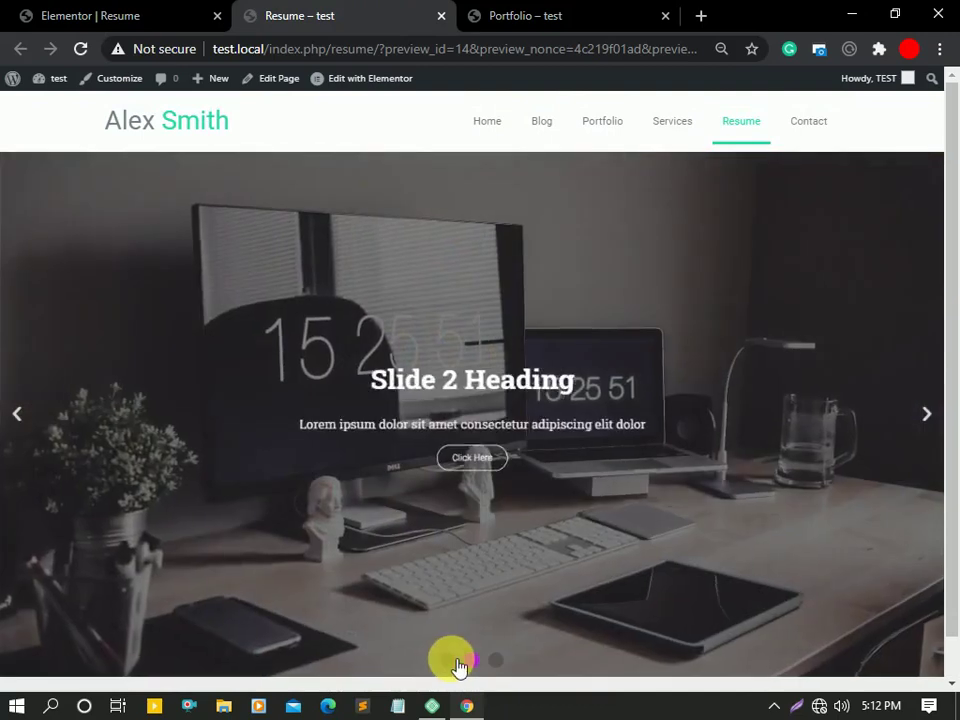
left_click(451, 661)
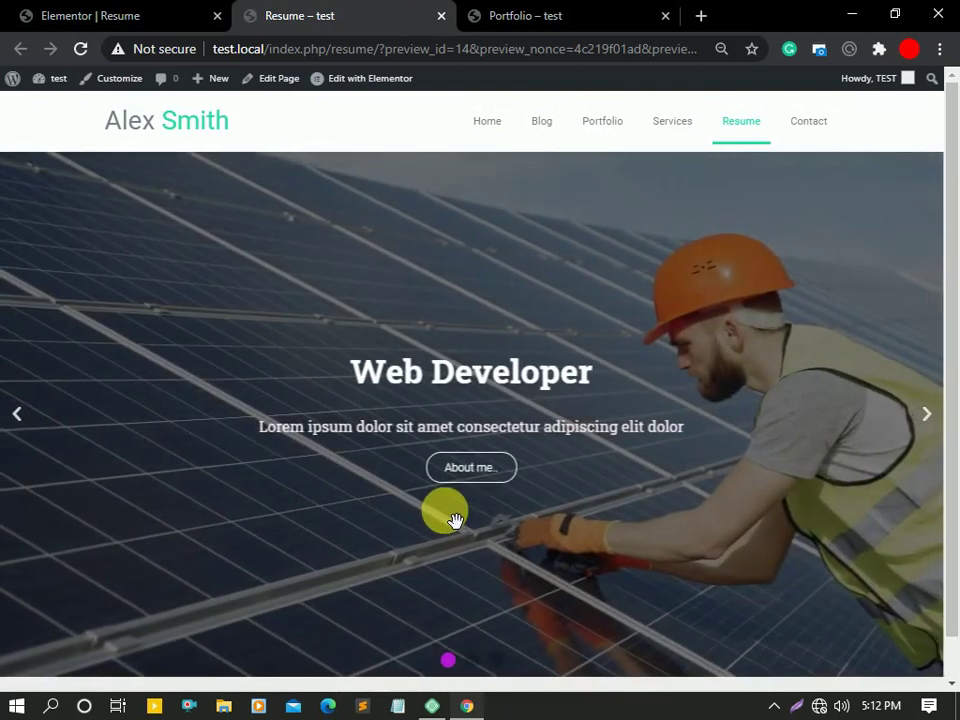